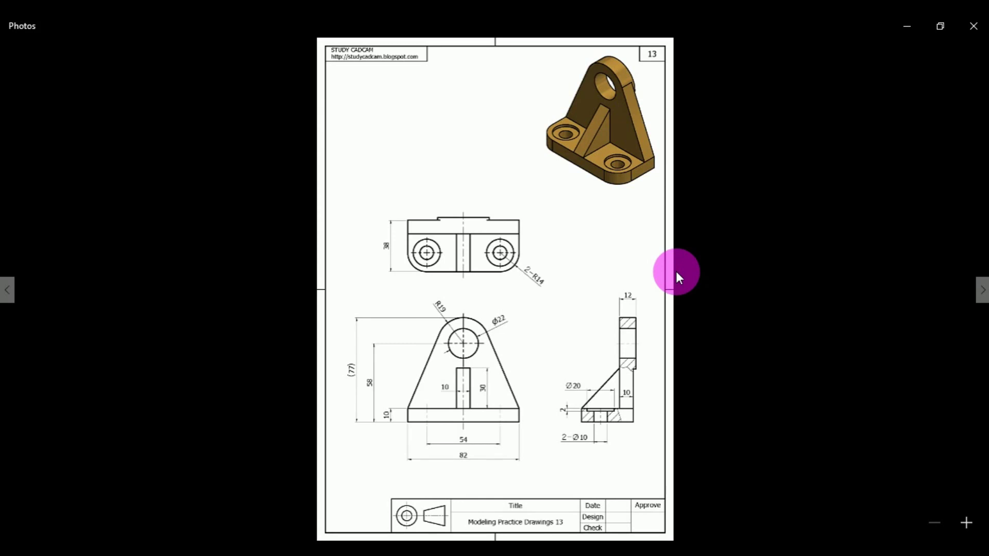
# Minimize the Photos reference drawing to bring the AutoCAD bracket model back into view
pyautogui.click(899, 34)
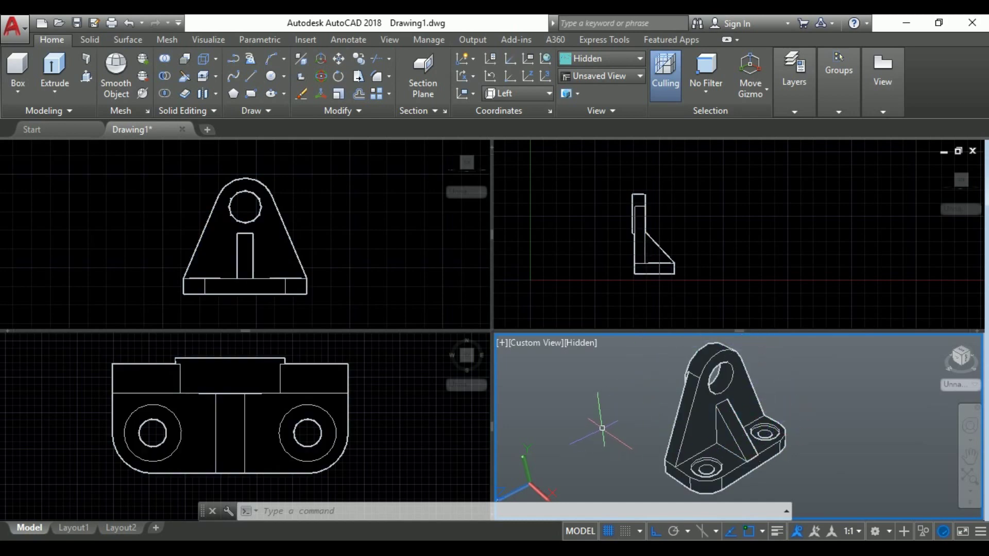
# Start a new blank drawing in Top view with the 2D Wireframe visual style
pyautogui.click(310, 60)
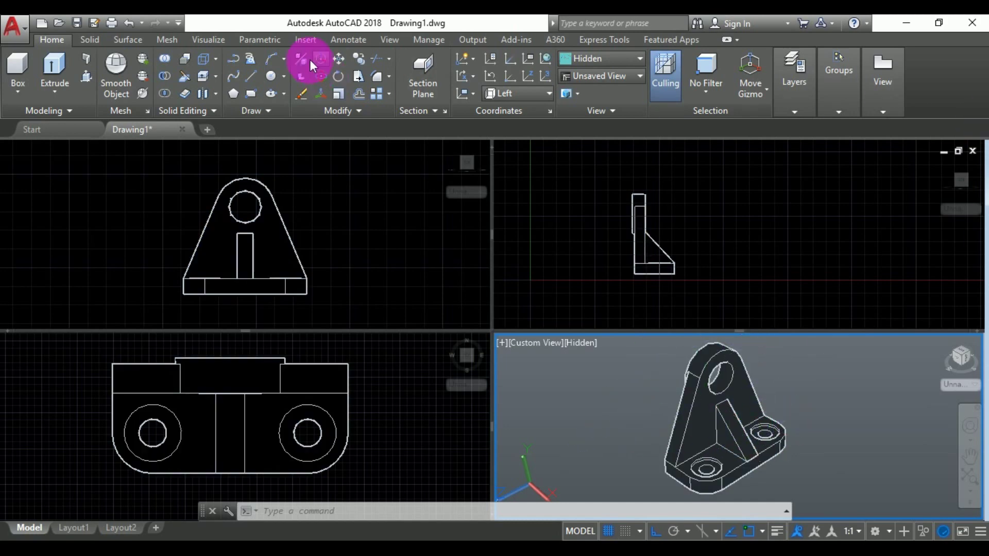
pyautogui.click(206, 128)
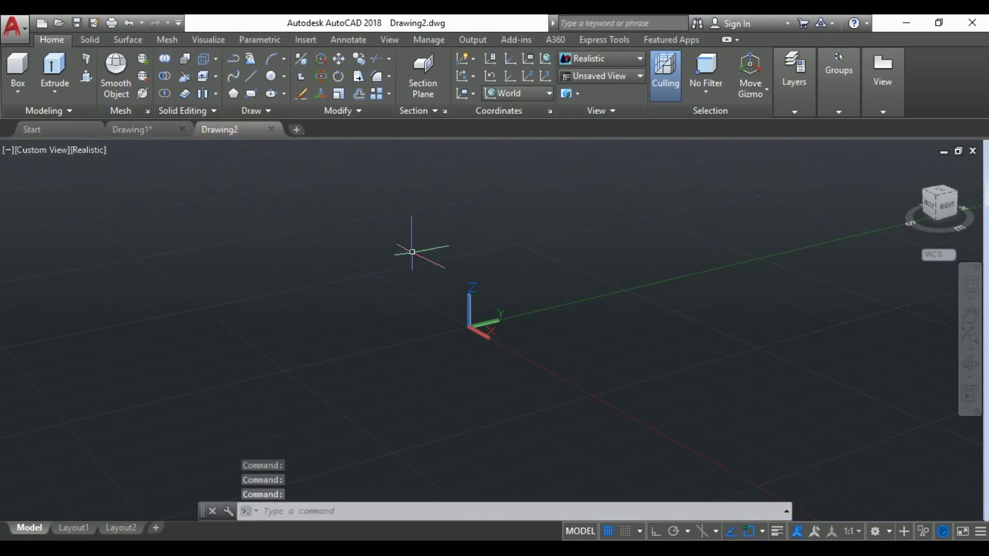
pyautogui.write('-view')
pyautogui.press('Return')
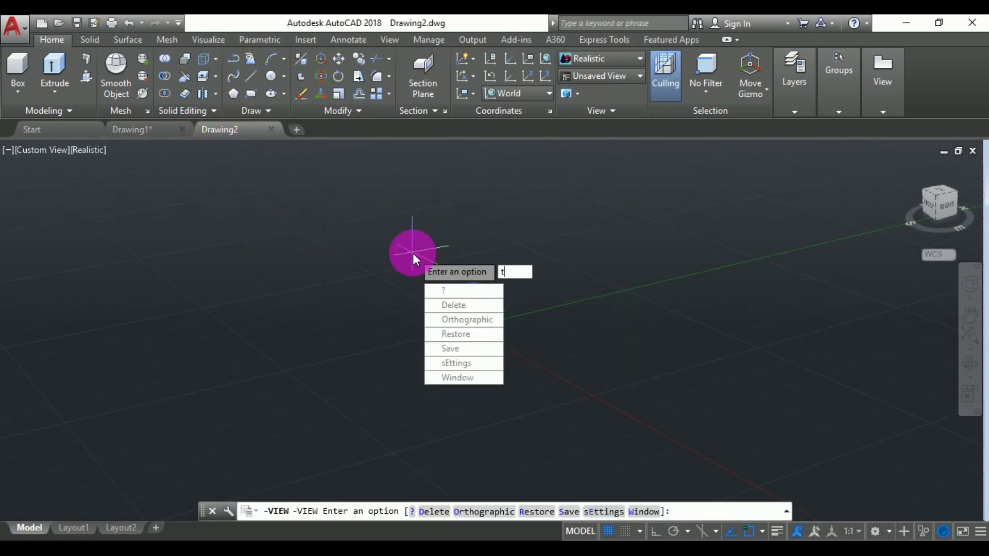
pyautogui.write('t')
pyautogui.press('Return')
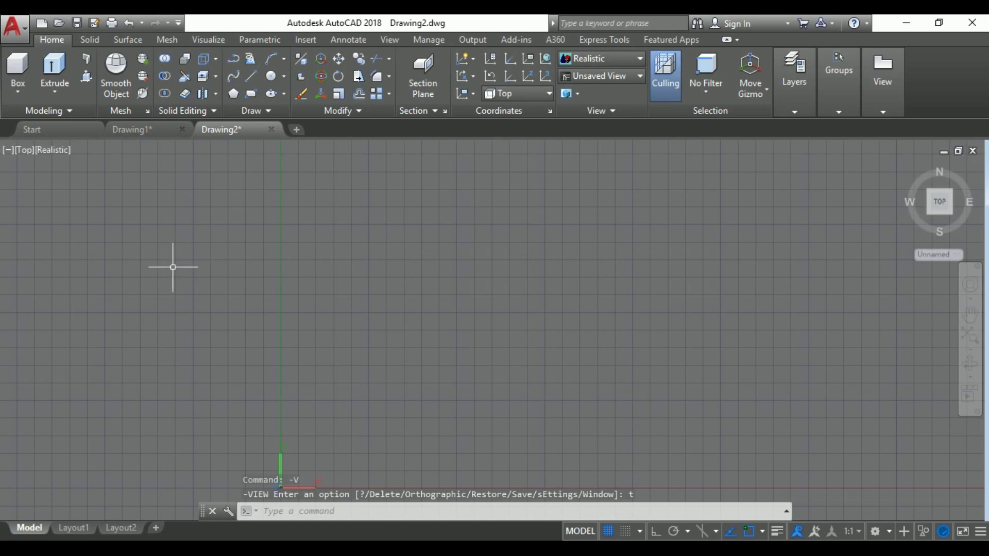
pyautogui.click(57, 152)
pyautogui.click(91, 186)
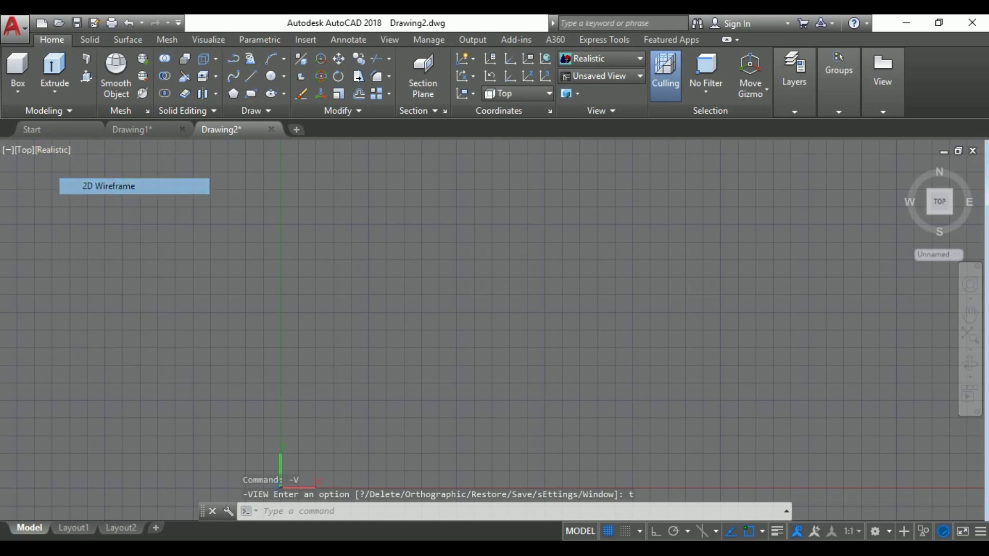
pyautogui.scroll(-4, 342, 243)
pyautogui.moveTo(439, 289); pyautogui.dragTo(364, 299, button='middle')
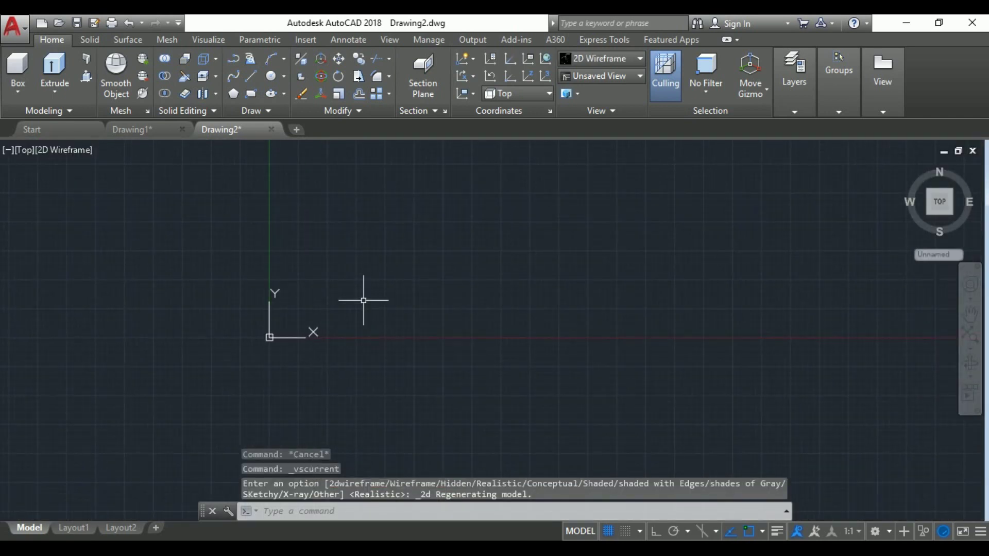
# Set the drawing's insertion scale units to Millimeters
pyautogui.write('un')
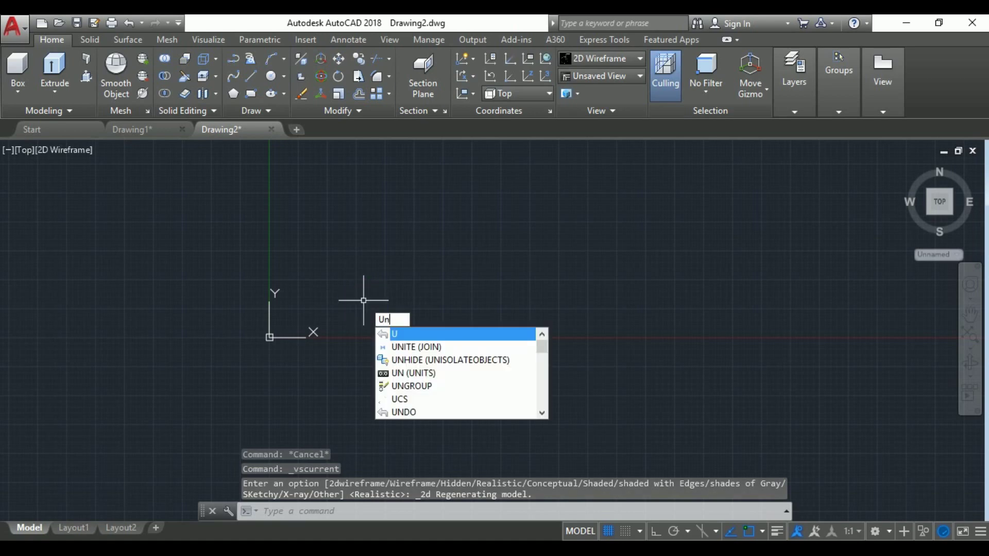
pyautogui.press('Return')
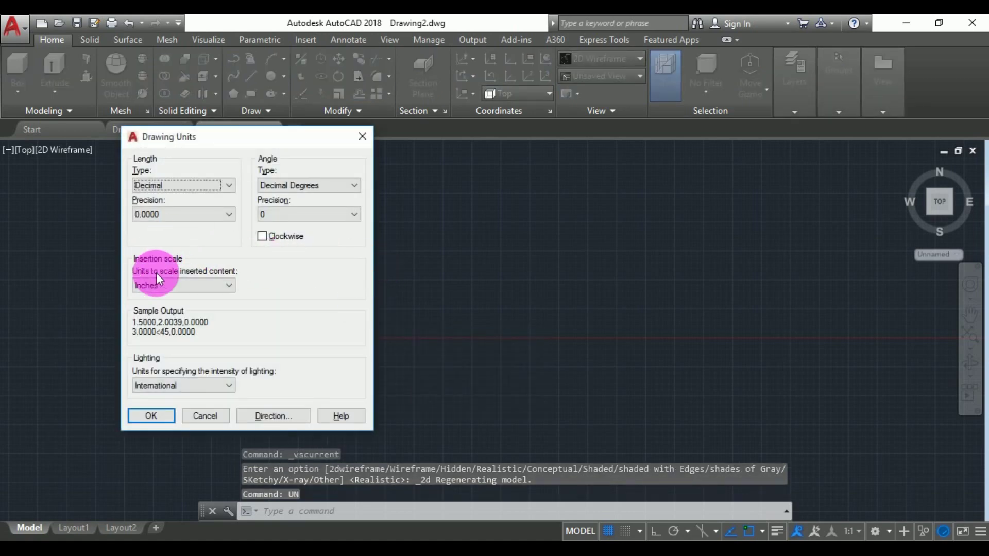
pyautogui.click(157, 282)
pyautogui.click(147, 343)
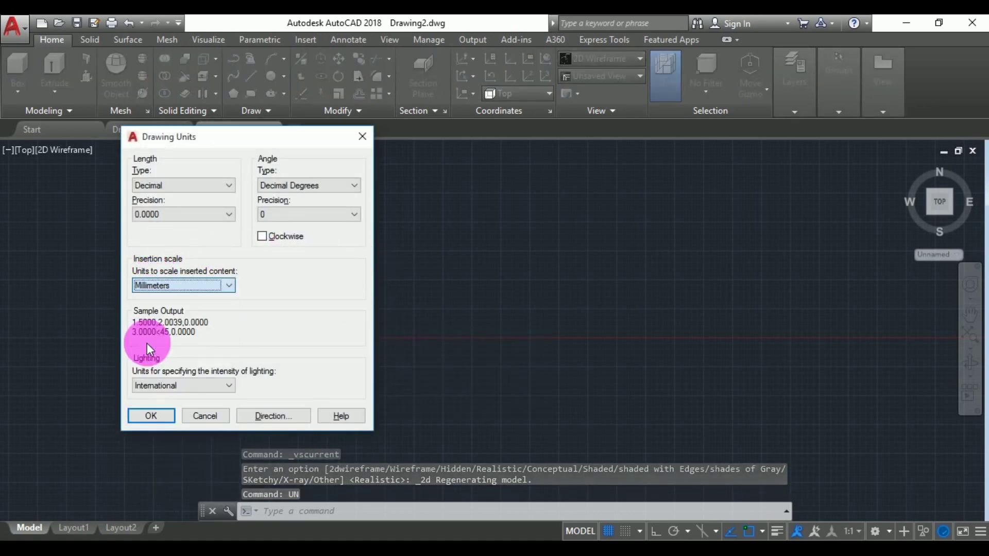
pyautogui.click(170, 415)
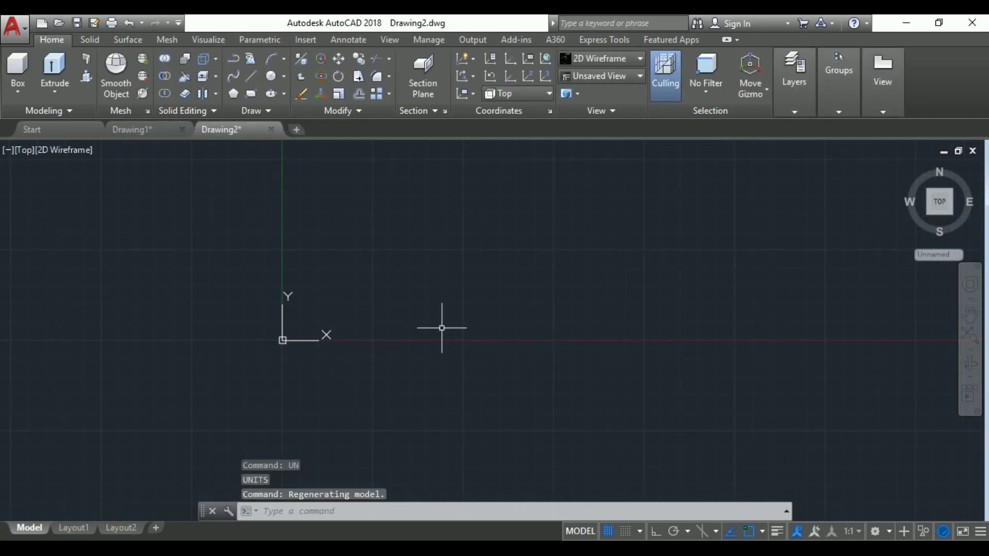
pyautogui.moveTo(442, 327); pyautogui.dragTo(415, 397, button='middle')
pyautogui.scroll(-2, 415, 391)
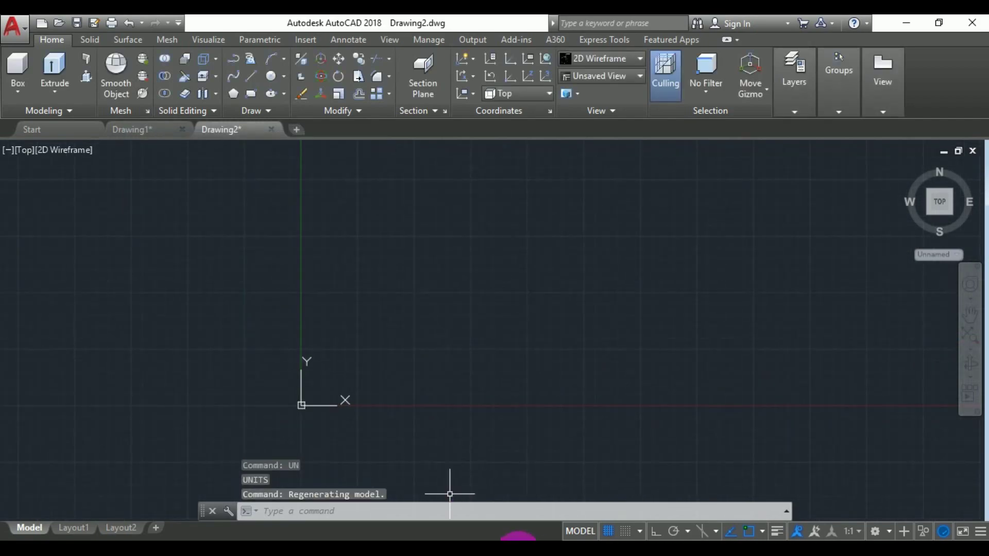
pyautogui.click(520, 517)
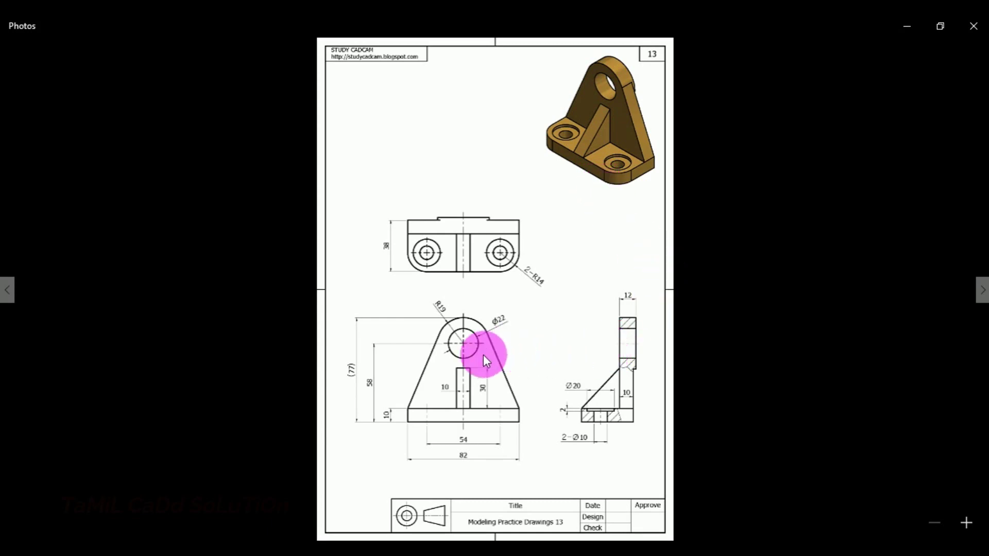
pyautogui.click(909, 25)
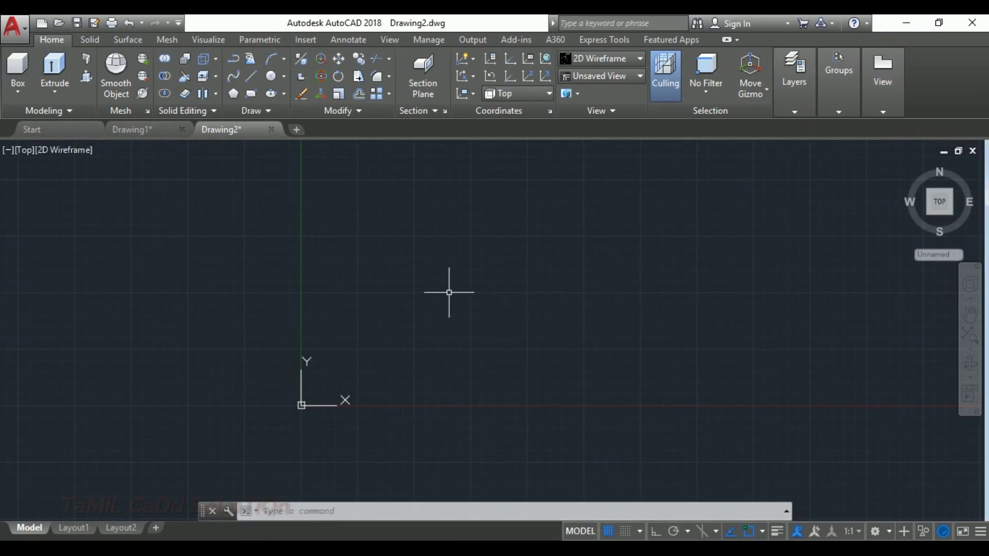
# Switch to the Front view and pan to make room for drawing
pyautogui.write('-view')
pyautogui.press('Return')
pyautogui.write('f')
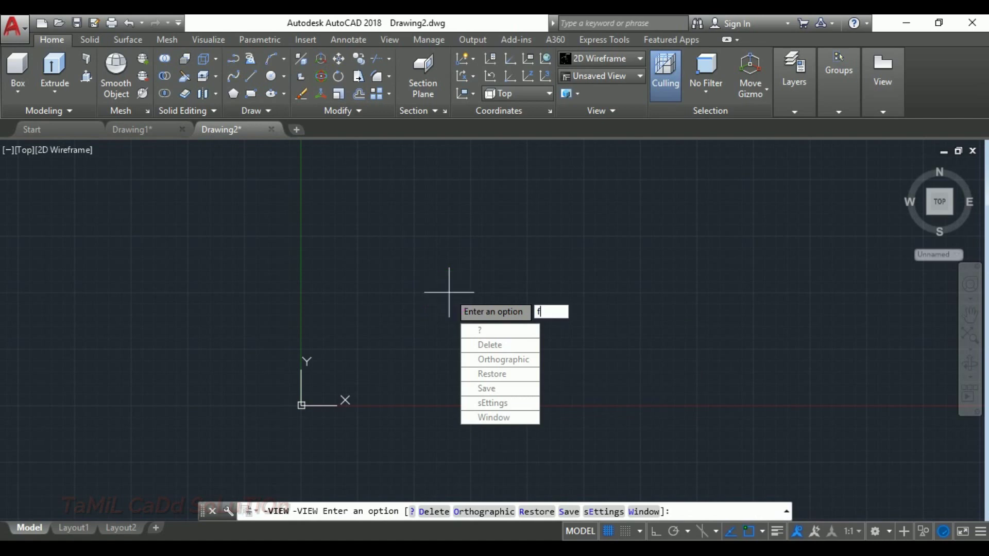
pyautogui.press('Return')
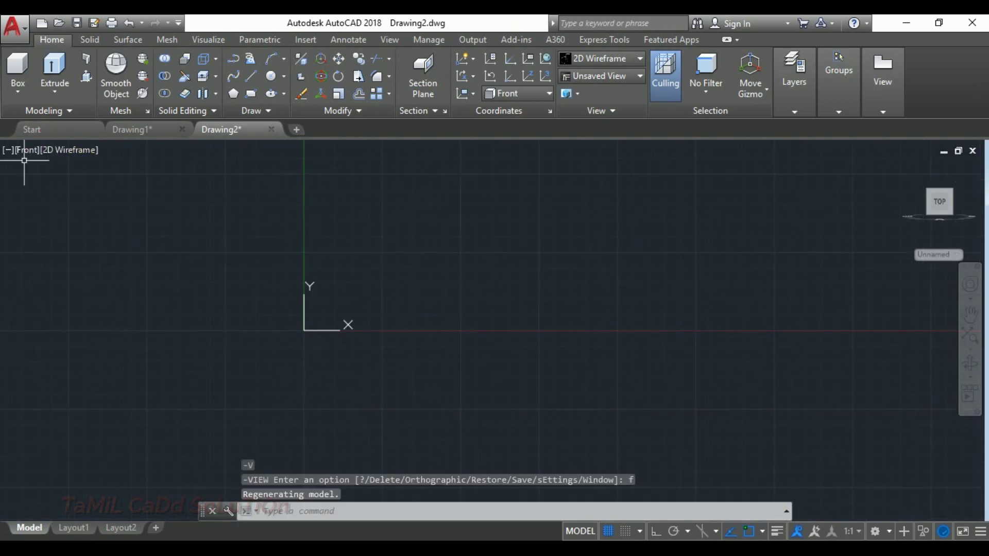
pyautogui.moveTo(306, 214); pyautogui.dragTo(338, 249, button='middle')
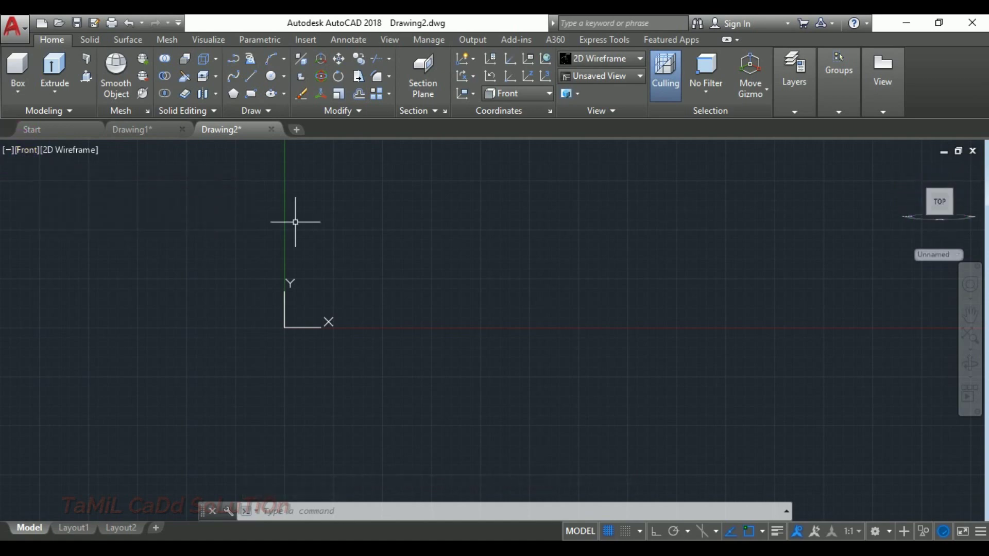
pyautogui.moveTo(386, 217); pyautogui.dragTo(337, 296, button='middle')
# Draw a circle of diameter 22
pyautogui.write('c')
pyautogui.press('Return')
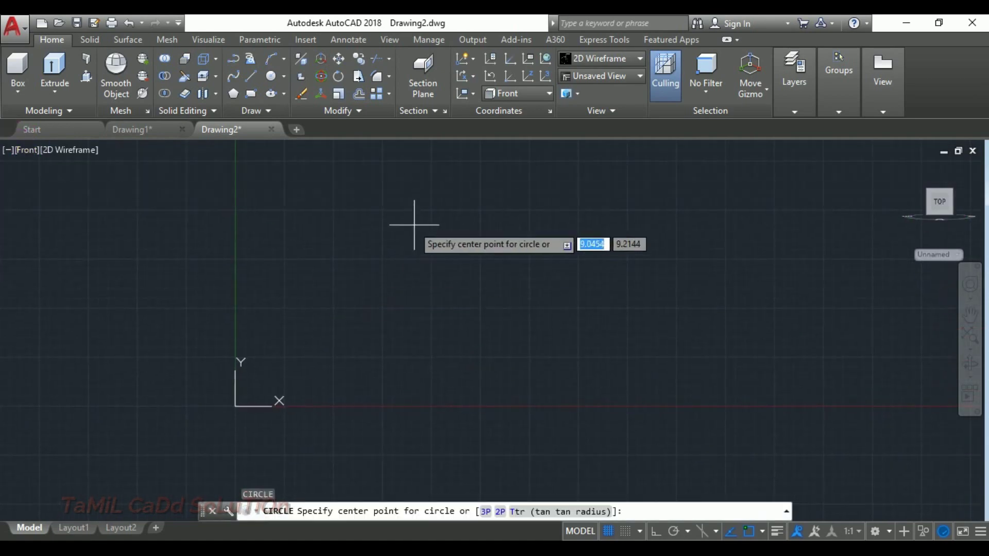
pyautogui.click(421, 209)
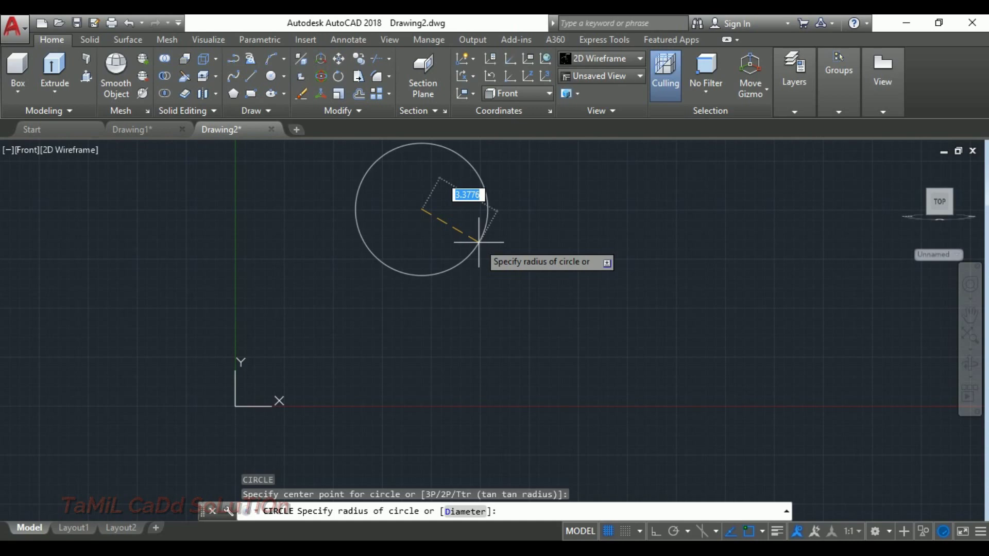
pyautogui.write('d')
pyautogui.press('Return')
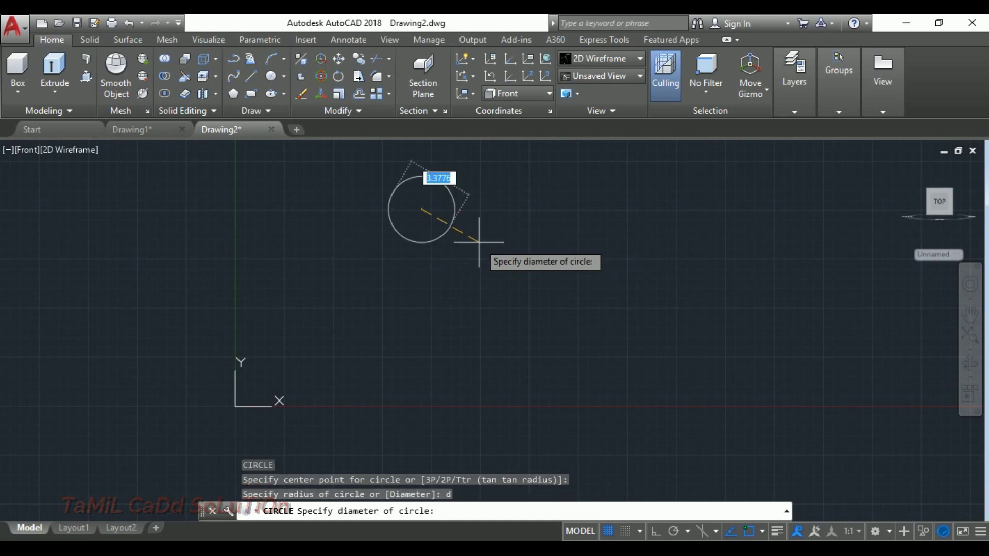
pyautogui.write('22')
pyautogui.press('Return')
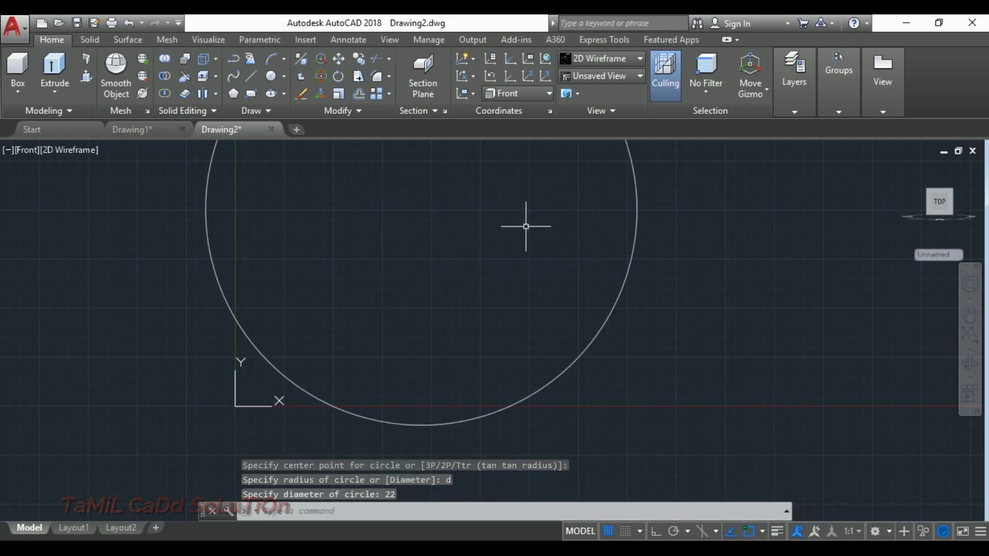
# Move the 22-diameter circle to a new position near the origin
pyautogui.scroll(-2, 527, 223)
pyautogui.scroll(-3, 539, 269)
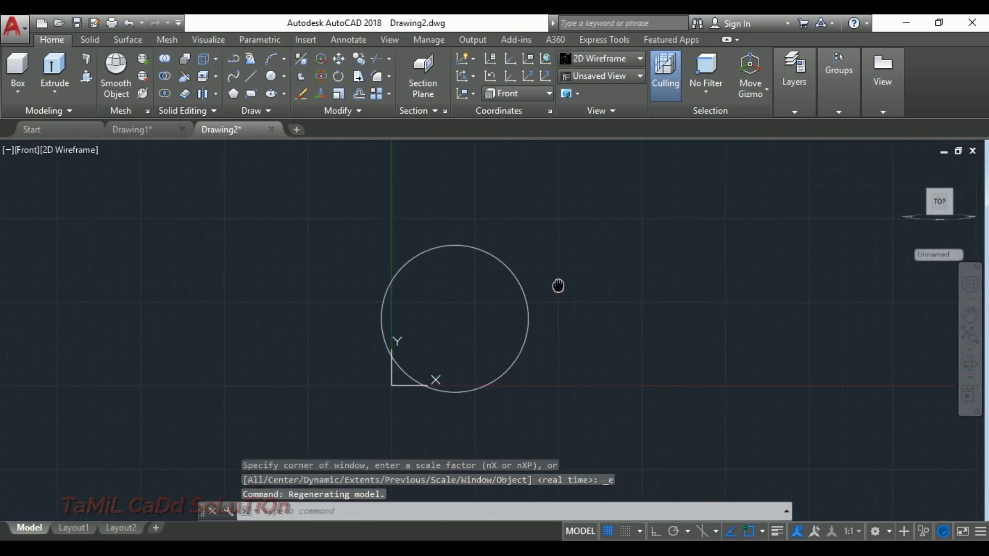
pyautogui.moveTo(558, 284); pyautogui.dragTo(455, 288, button='middle')
pyautogui.click(455, 288)
pyautogui.click(367, 303)
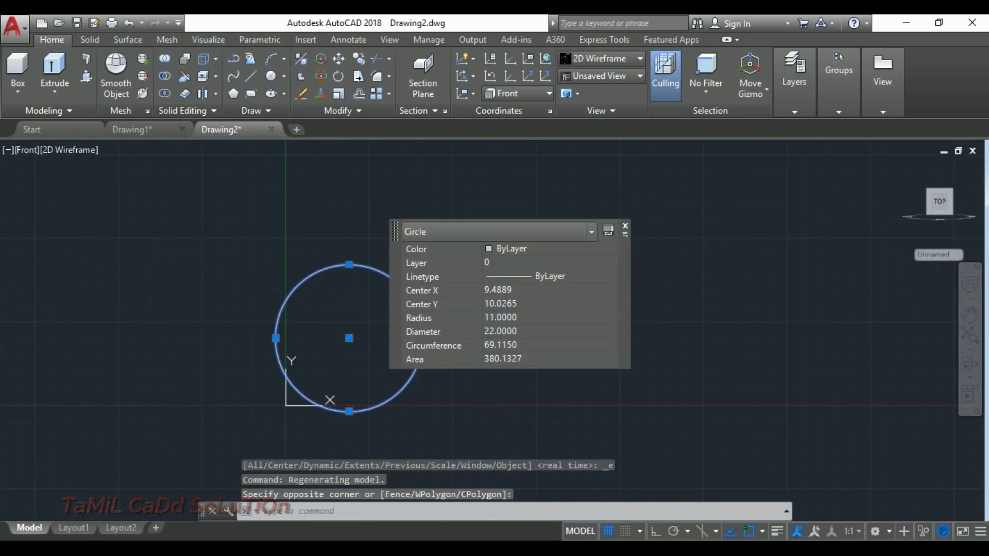
pyautogui.write('M')
pyautogui.press('Return')
pyautogui.click(337, 331)
pyautogui.scroll(-1, 536, 185)
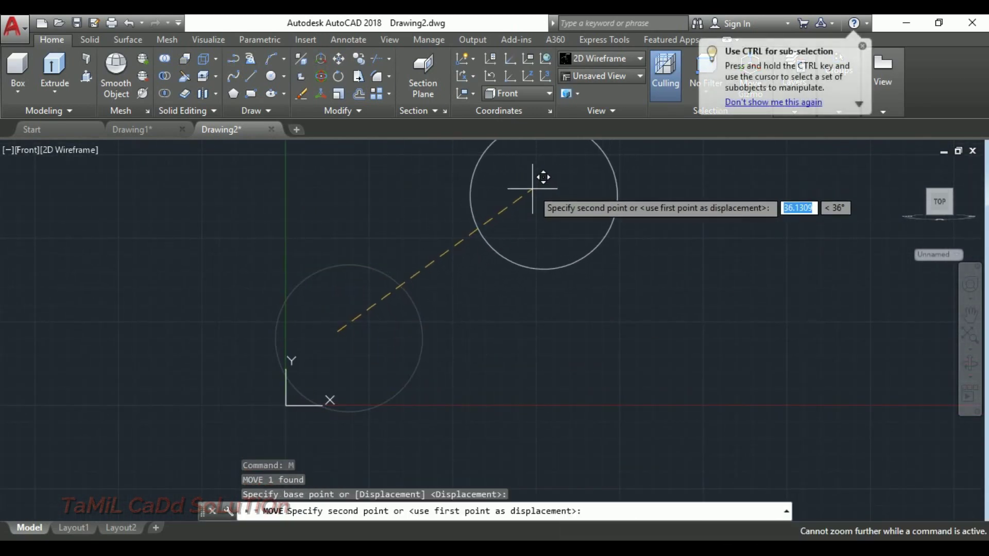
pyautogui.moveTo(527, 196); pyautogui.dragTo(249, 303, button='middle')
pyautogui.click(412, 233)
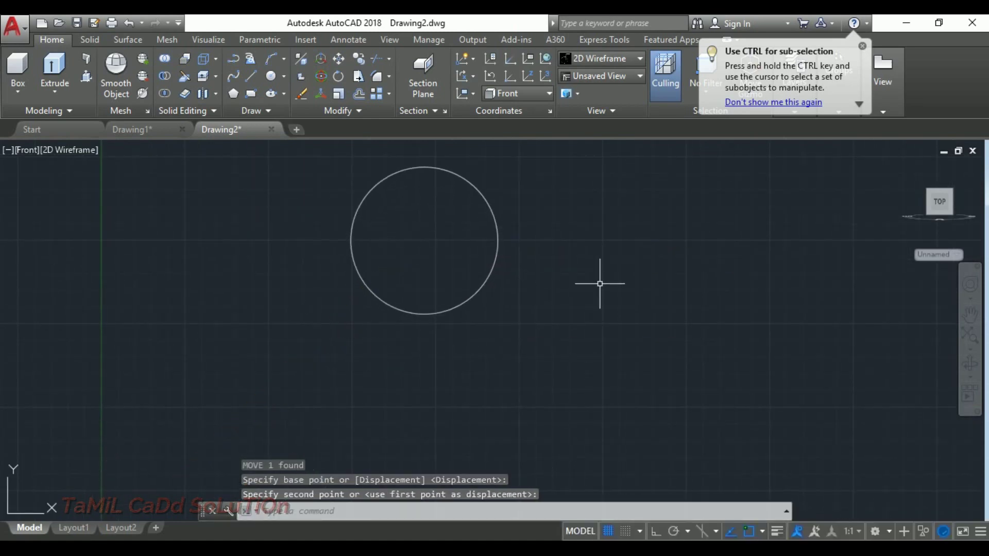
# Draw a concentric radius-19 circle around the 22-diameter circle
pyautogui.write('c')
pyautogui.press('Return')
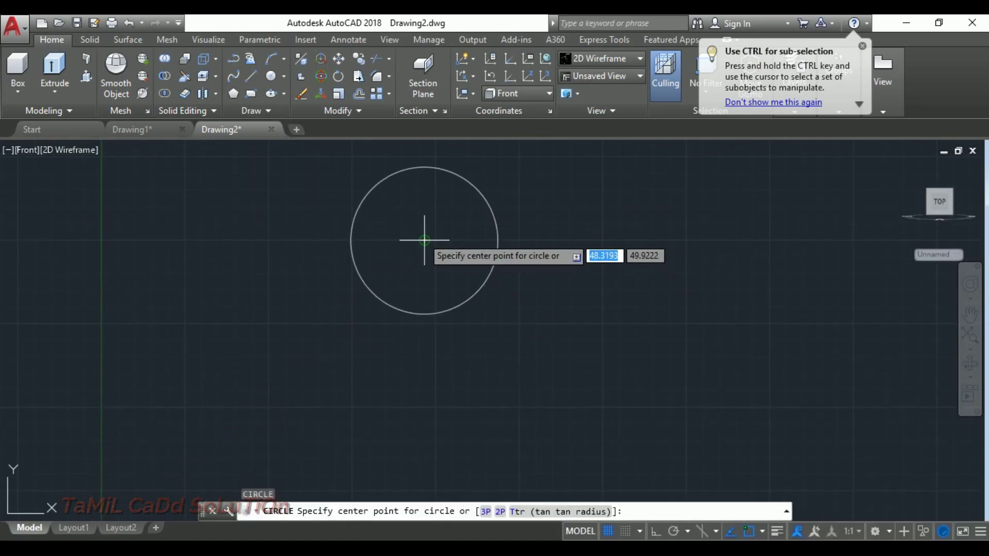
pyautogui.click(424, 240)
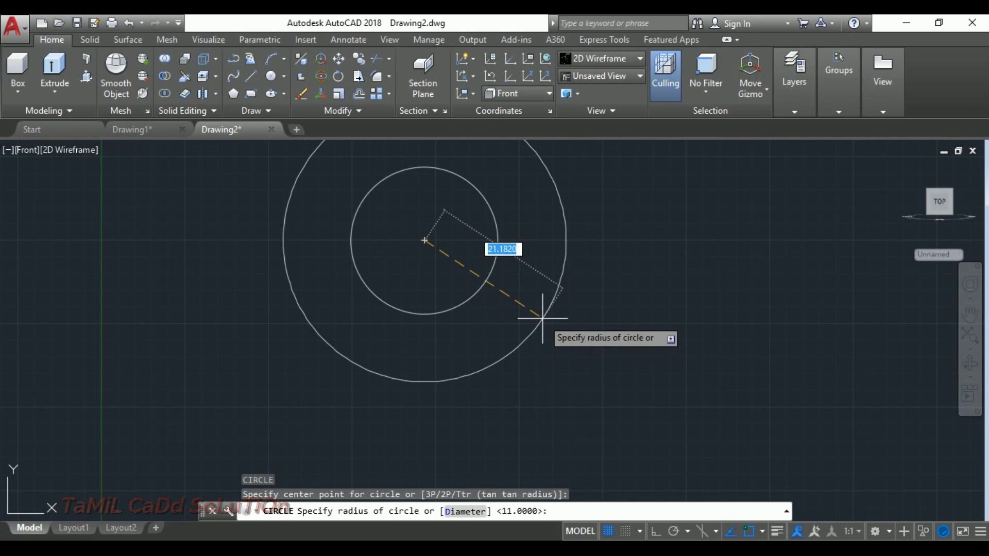
pyautogui.write('19')
pyautogui.press('Return')
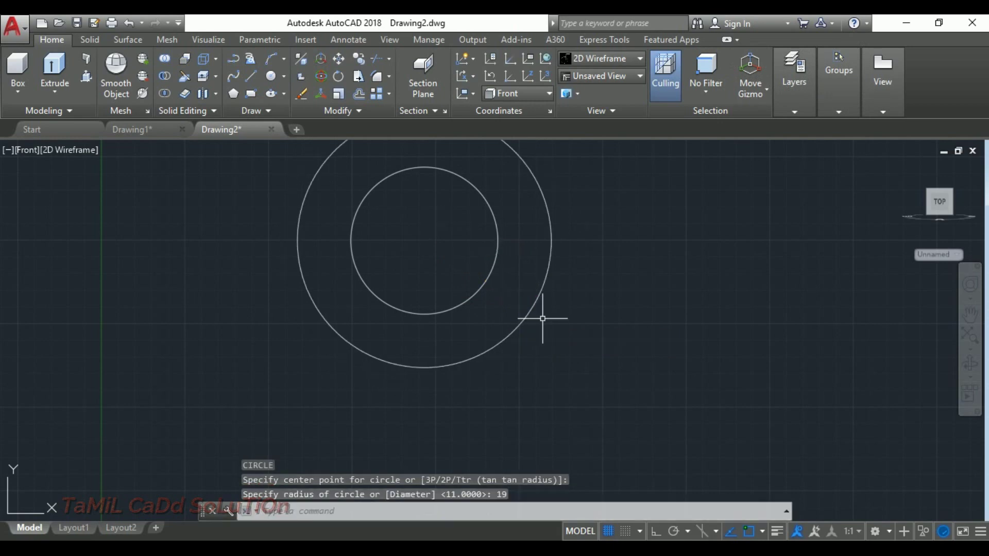
pyautogui.scroll(-2, 544, 320)
pyautogui.scroll(-5, 543, 320)
pyautogui.moveTo(558, 280)
pyautogui.mouseDown(button='middle')
pyautogui.moveTo(462, 272)
pyautogui.moveTo(428, 283)
pyautogui.mouseUp(button='middle')
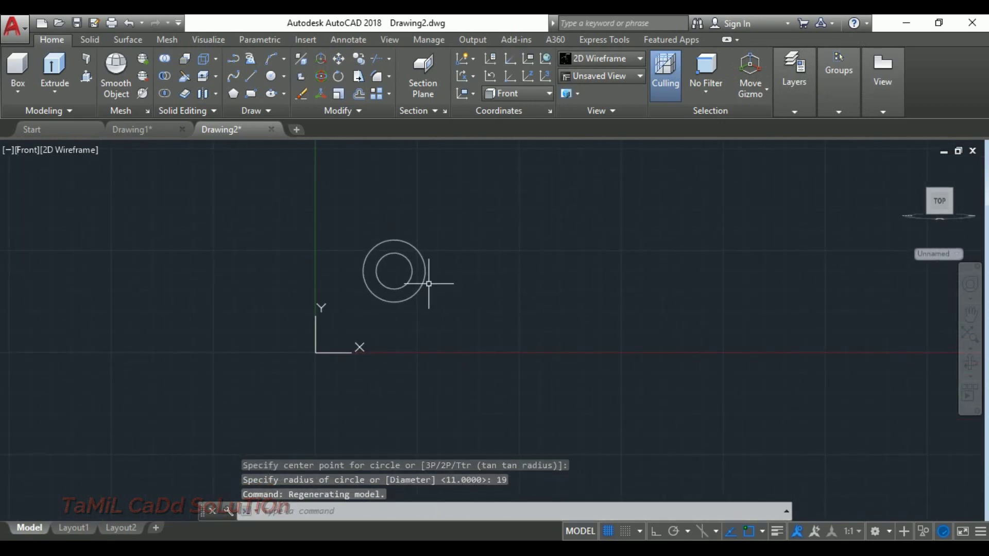
pyautogui.write('l')
pyautogui.press('Return')
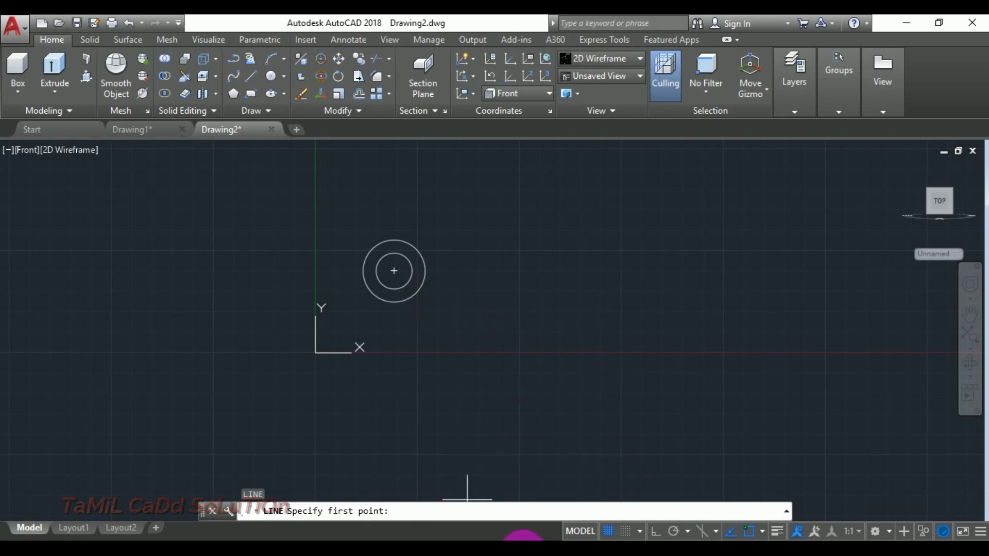
# With Ortho on, draw a 48-unit vertical line down from the circles' centre
pyautogui.click(507, 546)
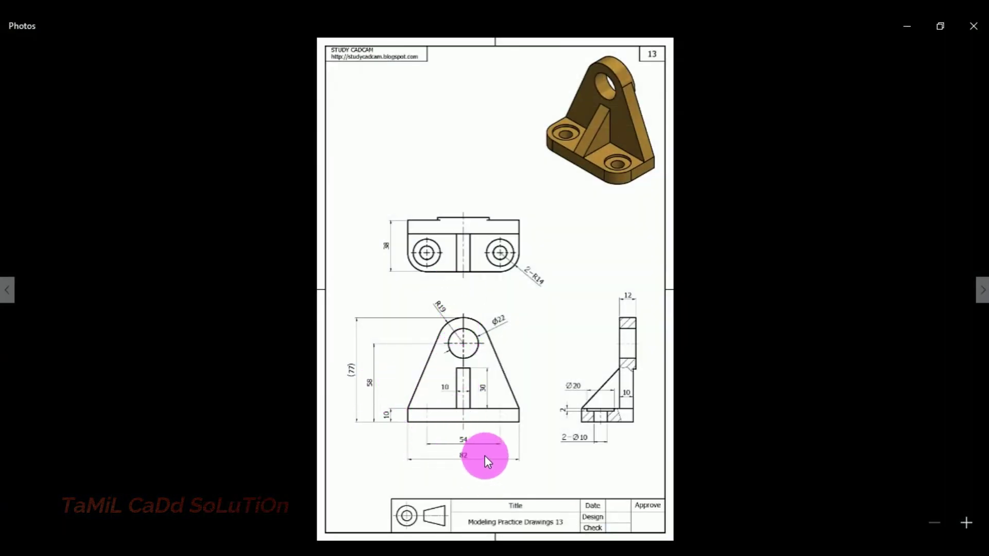
pyautogui.click(904, 27)
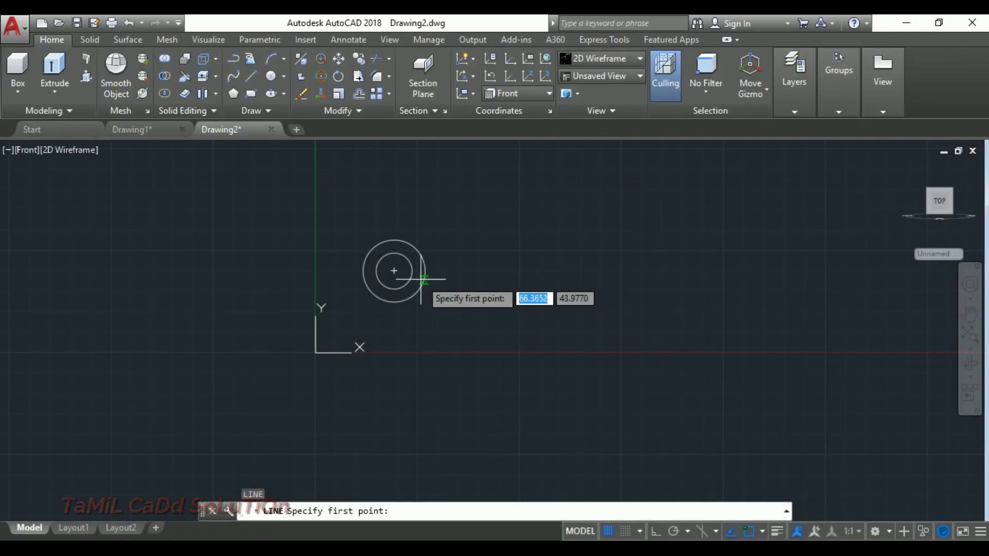
pyautogui.click(394, 271)
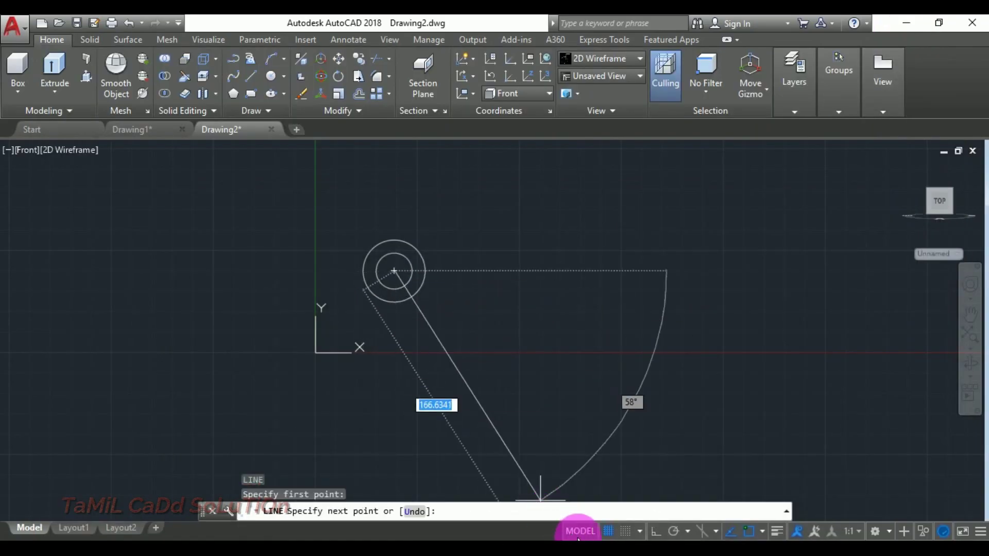
pyautogui.click(657, 528)
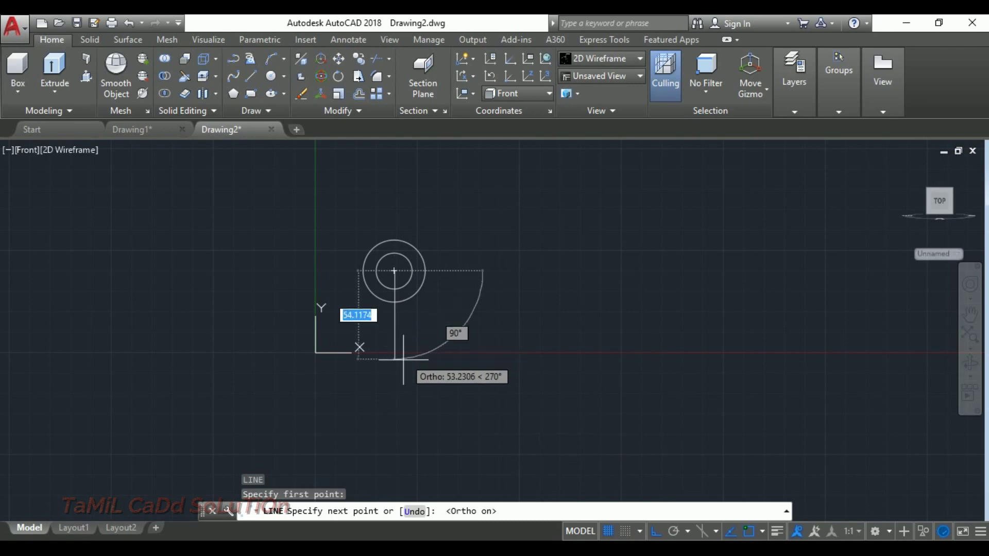
pyautogui.write('48')
pyautogui.press('Return')
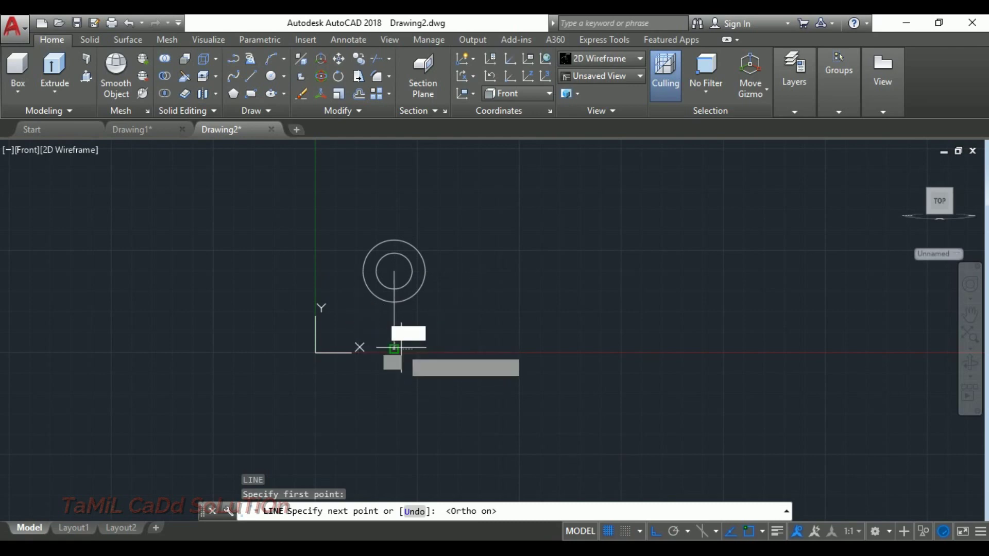
pyautogui.press('Escape')
pyautogui.scroll(2, 399, 353)
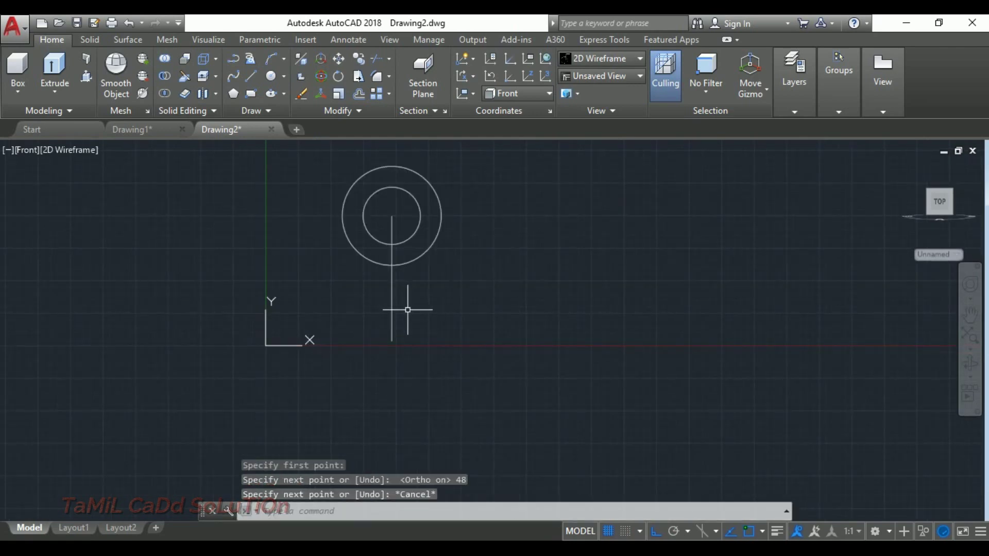
# Draw an 82-unit horizontal base line
pyautogui.write('l')
pyautogui.press('Return')
pyautogui.click(477, 304)
pyautogui.write('8')
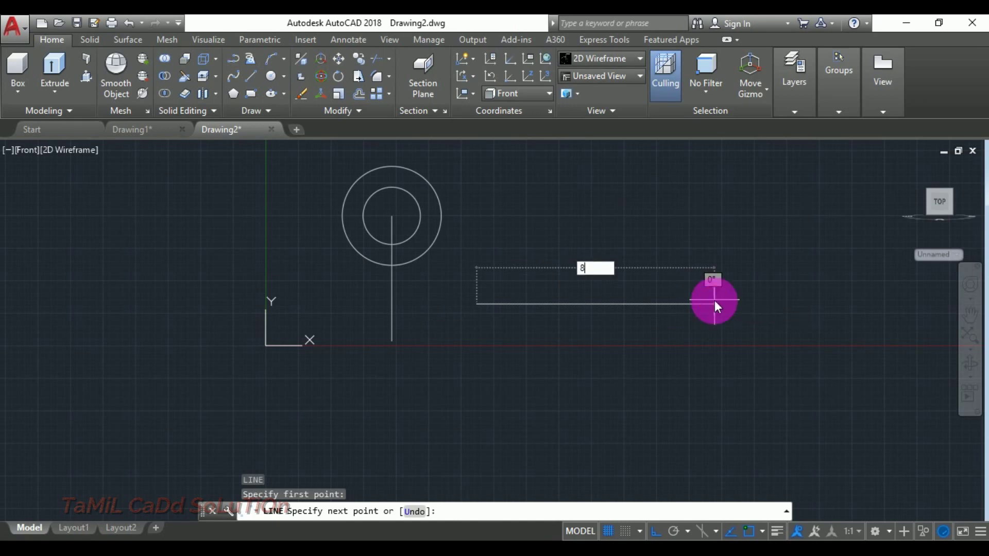
pyautogui.write('2')
pyautogui.press('Return')
pyautogui.press('Escape')
# Move the base line so its midpoint sits on the vertical line's lower end
pyautogui.click(736, 343)
pyautogui.click(648, 262)
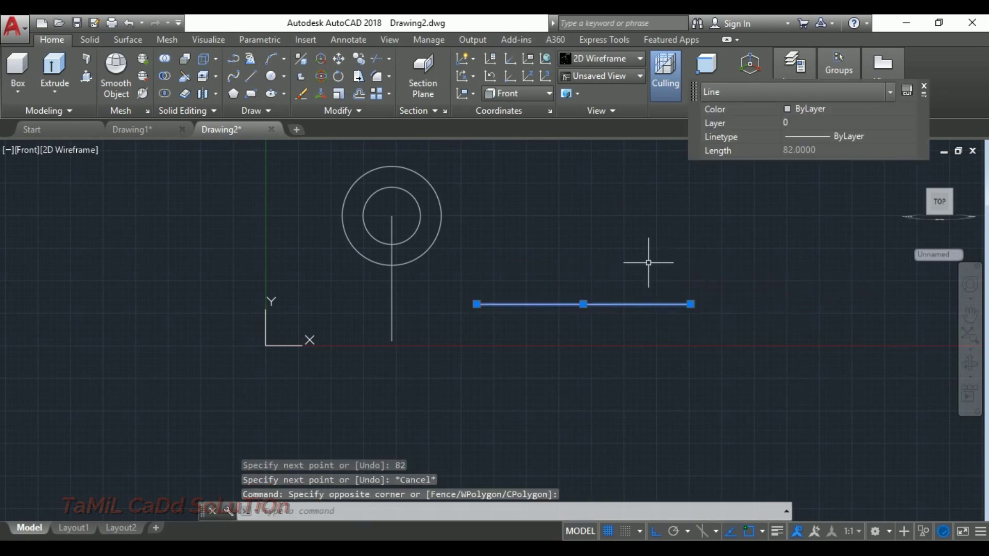
pyautogui.write('m')
pyautogui.press('Return')
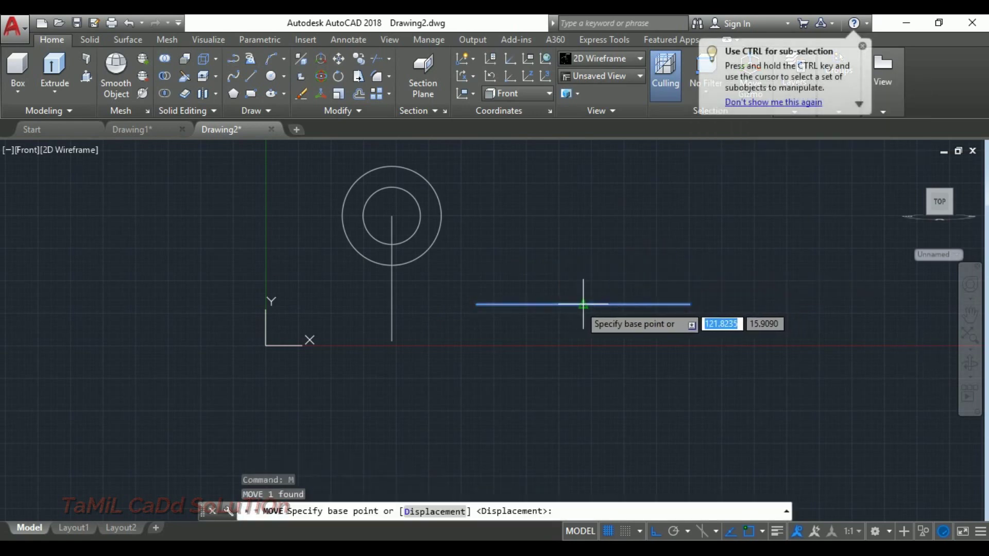
pyautogui.click(583, 305)
pyautogui.click(392, 340)
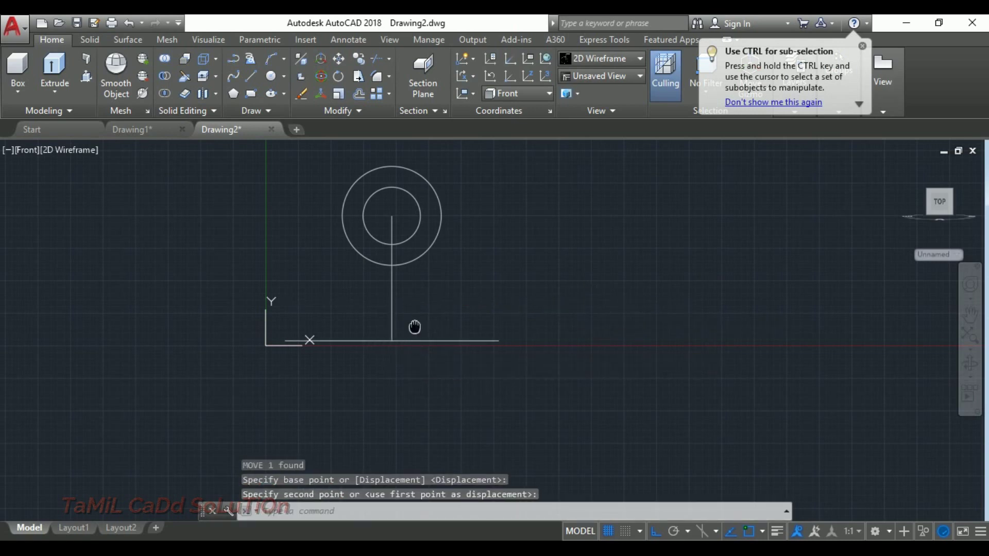
# Select both circles and both lines and begin moving them together
pyautogui.moveTo(415, 328); pyautogui.dragTo(406, 352, button='middle')
pyautogui.click(537, 391)
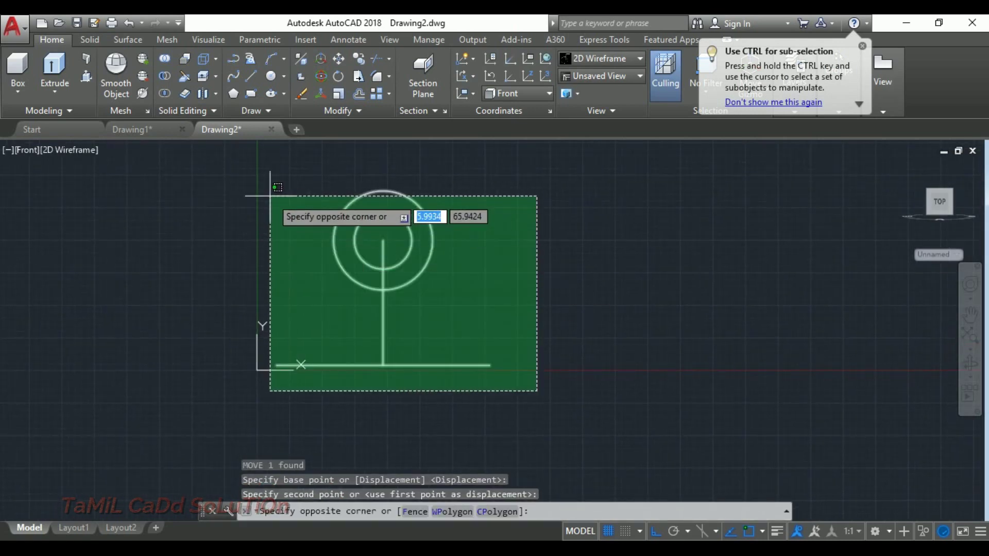
pyautogui.click(216, 161)
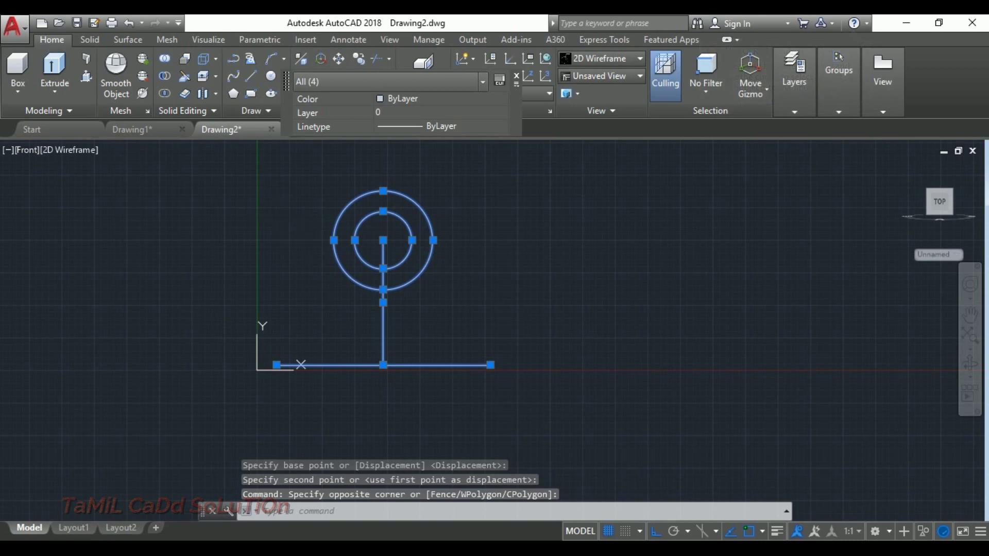
pyautogui.write('m')
pyautogui.press('space')
pyautogui.click(552, 410)
# Draw a line tangent to the outer circle's left side down to the base line's left end
pyautogui.scroll(2, 589, 338)
pyautogui.moveTo(589, 338)
pyautogui.mouseDown(button='middle')
pyautogui.moveTo(546, 336)
pyautogui.moveTo(563, 312)
pyautogui.mouseUp(button='middle')
pyautogui.press('Escape')
pyautogui.write('l')
pyautogui.press('space')
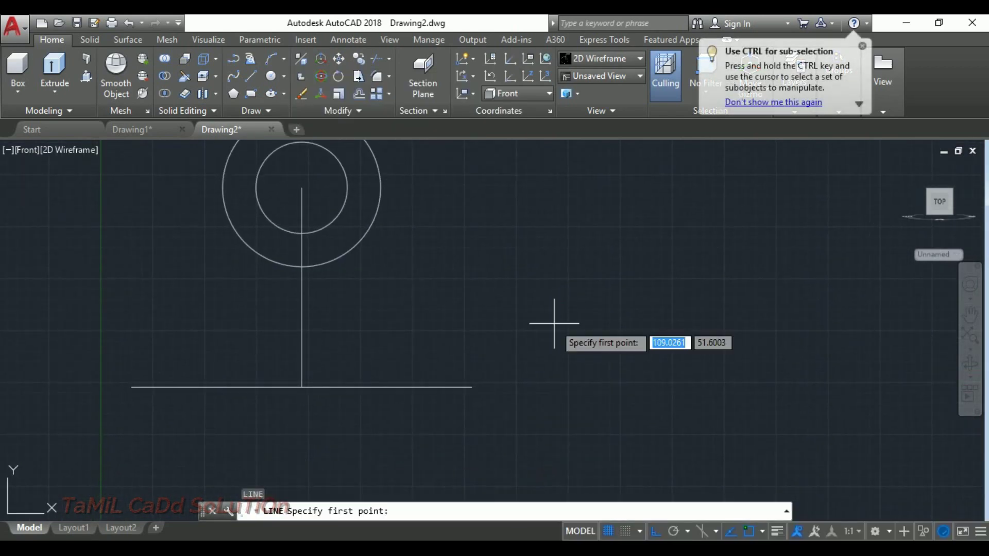
pyautogui.moveTo(311, 265); pyautogui.dragTo(358, 250, button='middle')
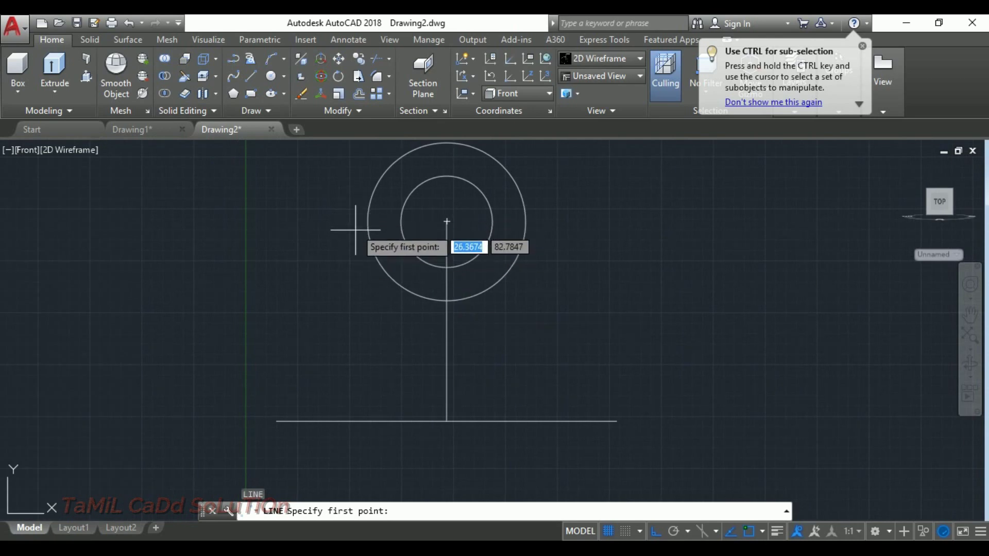
pyautogui.keyDown('shift'); pyautogui.rightClick(340, 246); pyautogui.keyUp('shift')
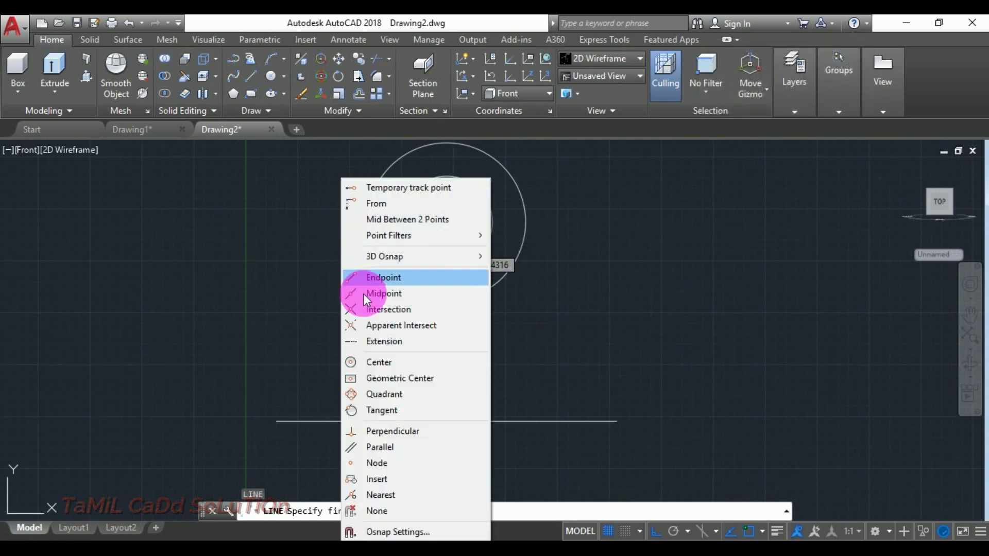
pyautogui.click(369, 410)
pyautogui.click(366, 219)
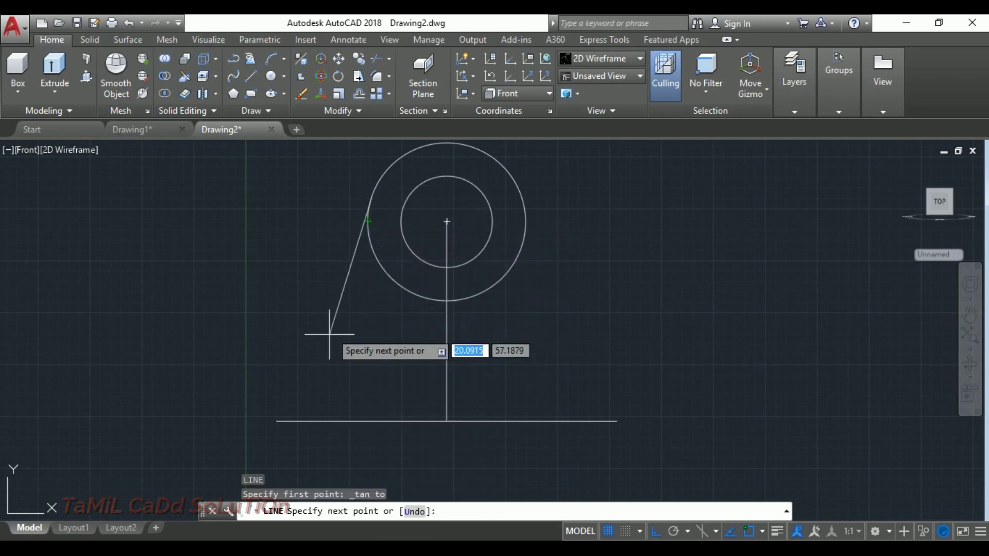
pyautogui.click(277, 421)
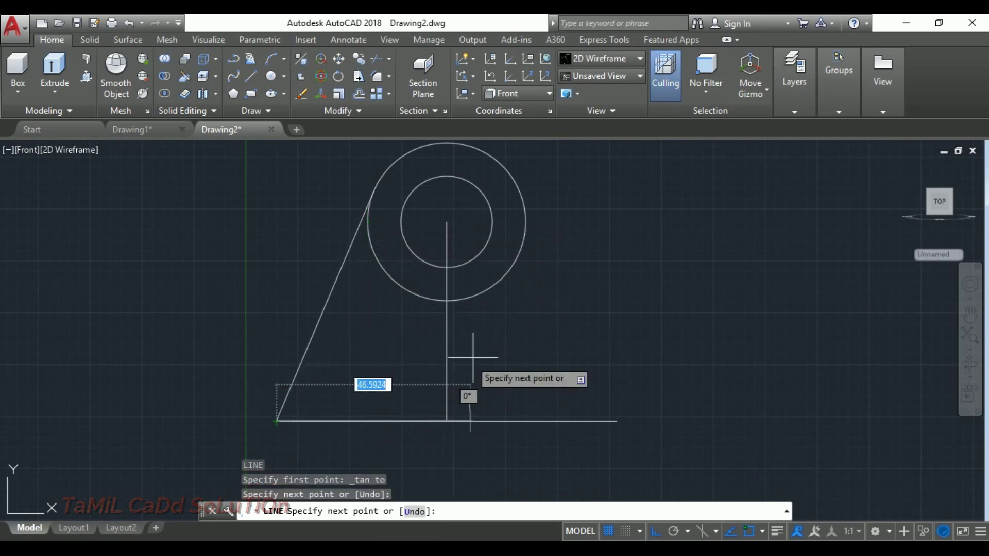
pyautogui.press('Escape')
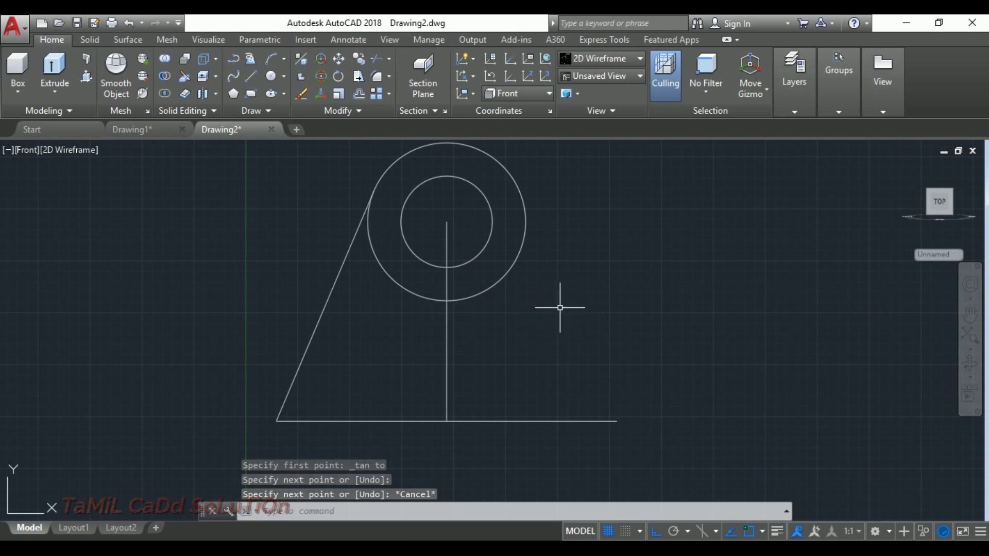
# Draw a line tangent to the outer circle's right side down to the base line's right end
pyautogui.write('l')
pyautogui.press('Return')
pyautogui.write('t')
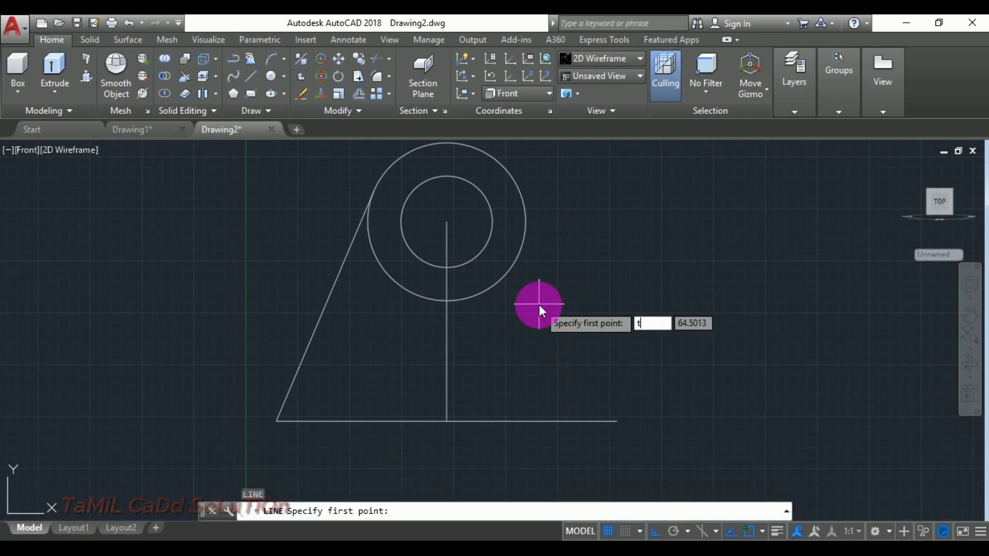
pyautogui.write('an')
pyautogui.press('Return')
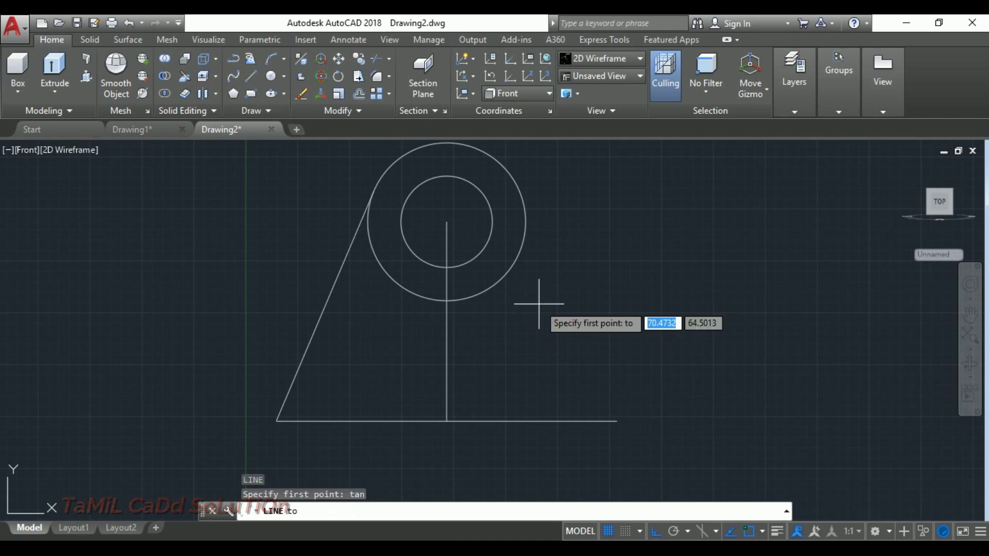
pyautogui.click(523, 214)
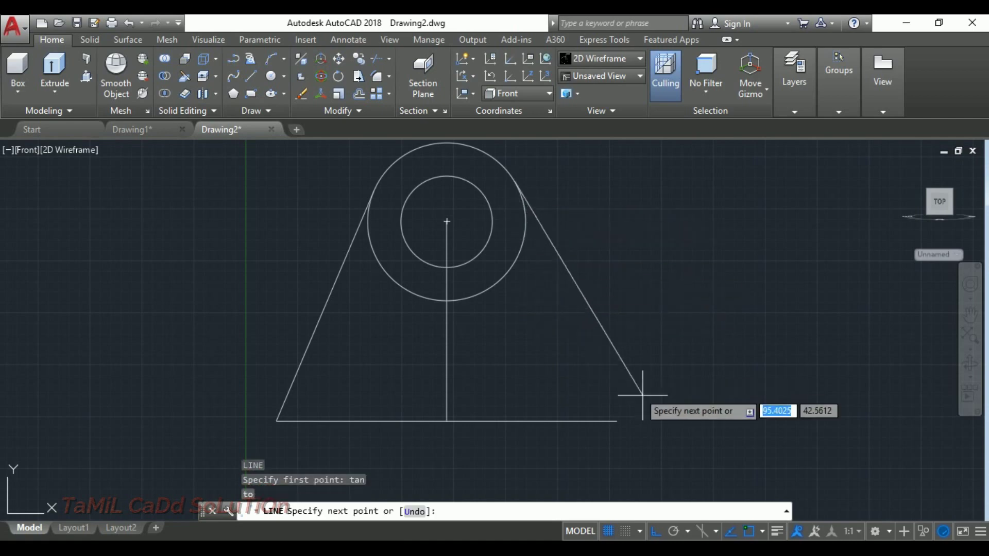
pyautogui.click(617, 421)
pyautogui.press('Escape')
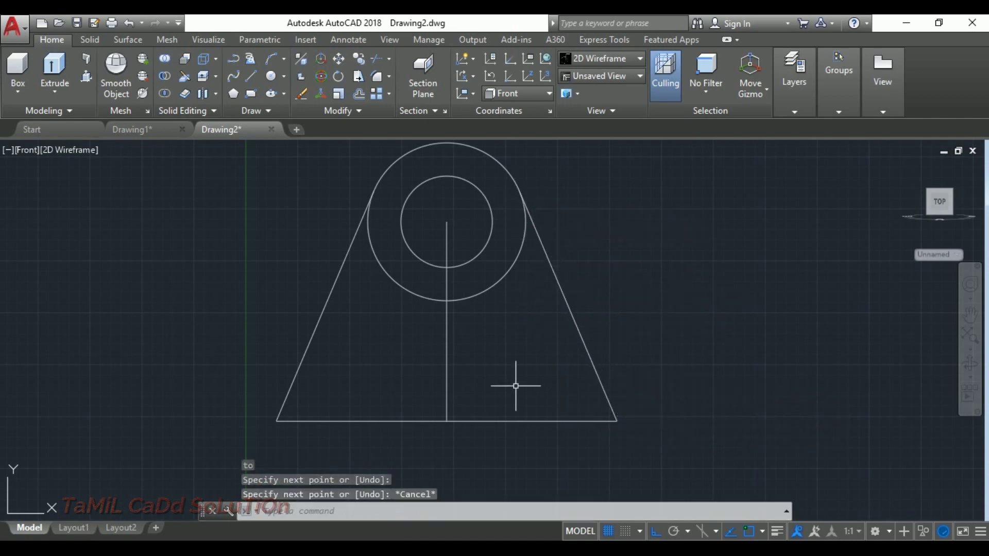
# Erase the vertical centre line
pyautogui.click(483, 348)
pyautogui.click(434, 352)
pyautogui.press('Delete')
pyautogui.scroll(-3, 495, 310)
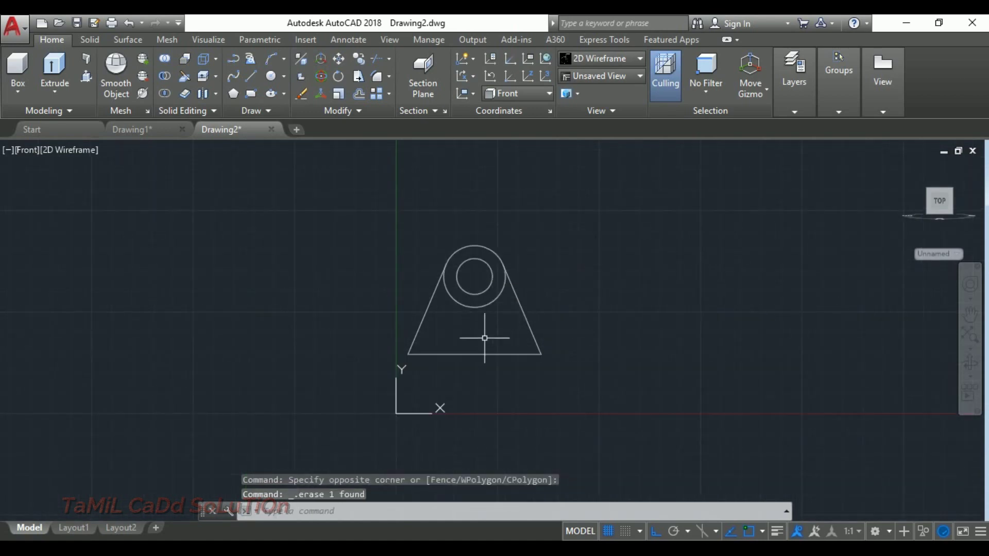
# Trim away the lower arc of the outer circle
pyautogui.write('tr')
pyautogui.press('Return')
pyautogui.press('Return')
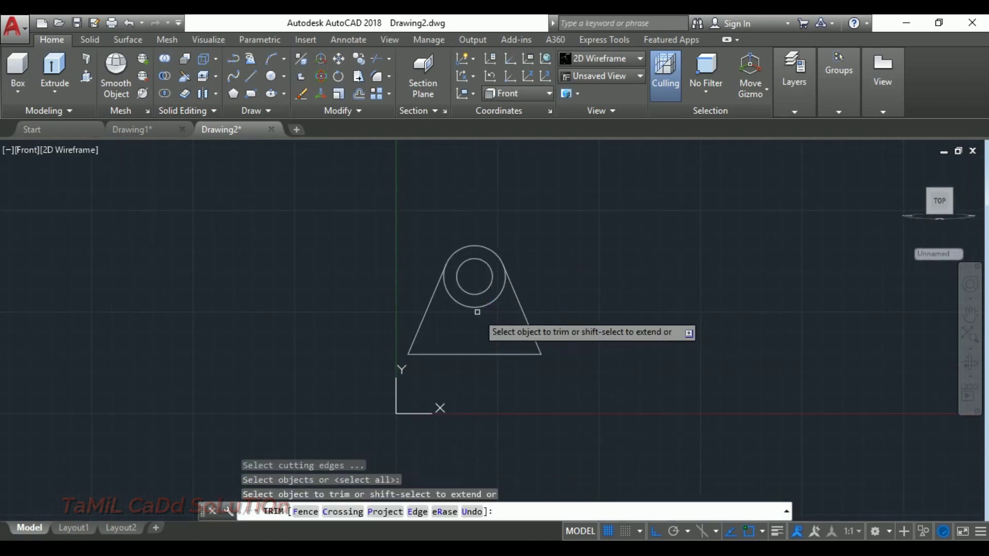
pyautogui.click(481, 307)
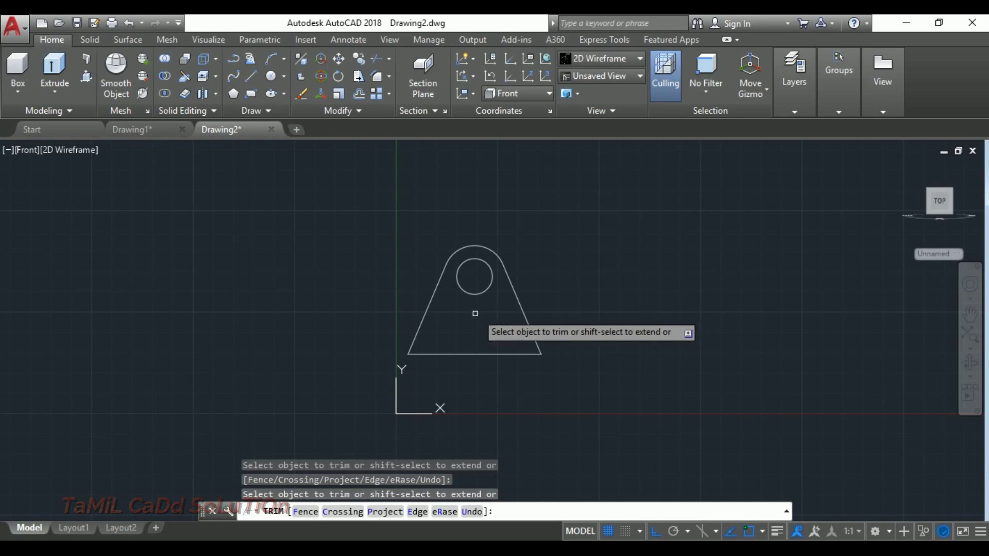
pyautogui.press('Escape')
pyautogui.press('Escape')
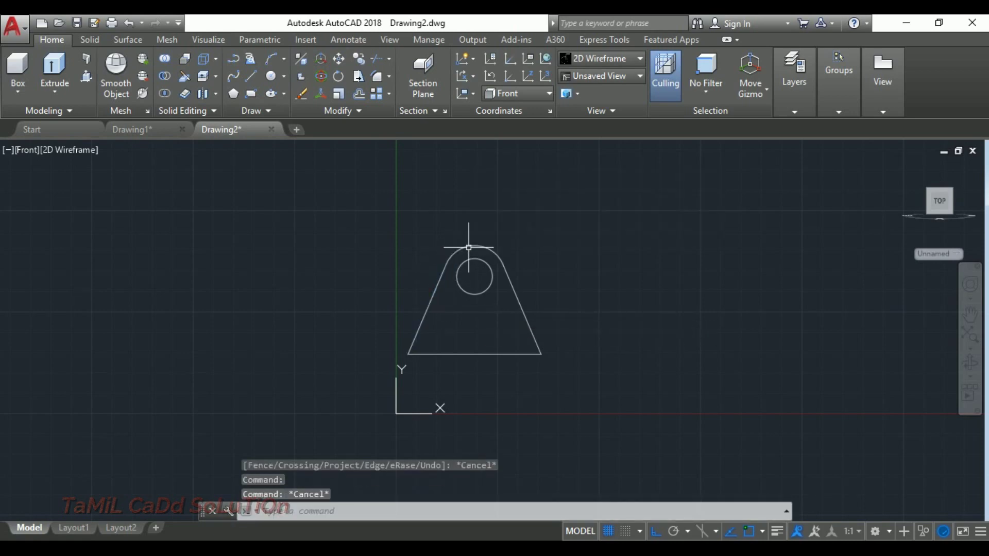
# Join the top arc with the left, right and bottom edges into one closed polyline
pyautogui.click(469, 247)
pyautogui.click(439, 282)
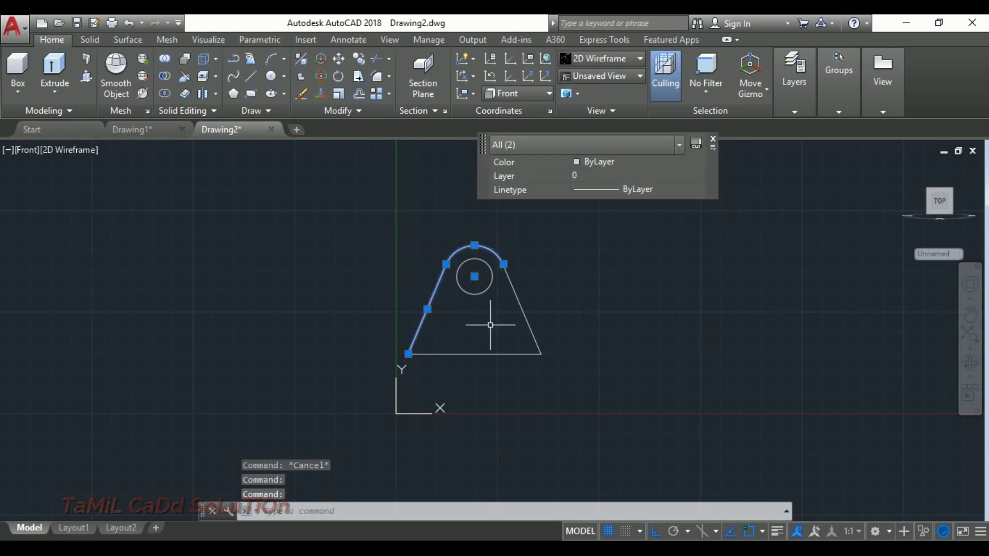
pyautogui.click(490, 325)
pyautogui.click(442, 404)
pyautogui.click(548, 342)
pyautogui.click(508, 342)
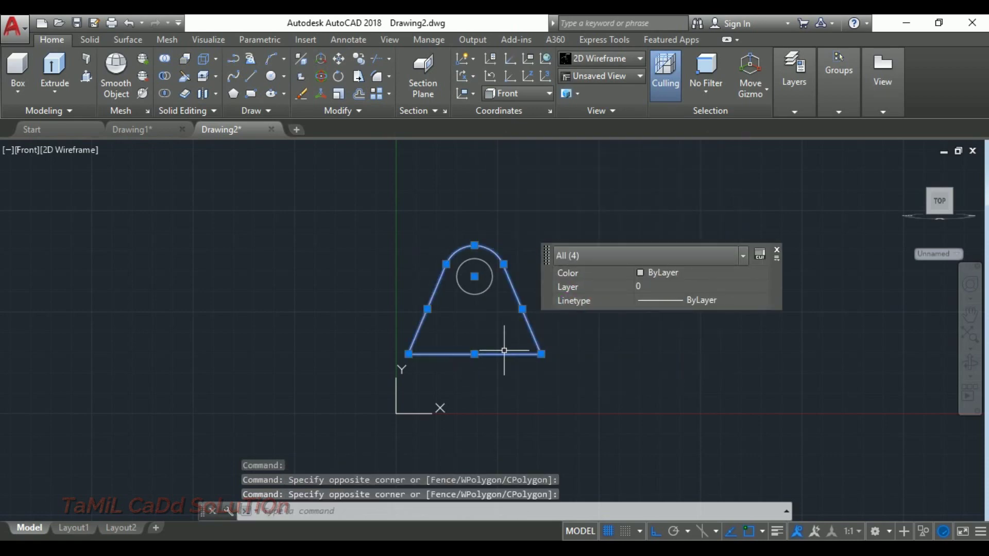
pyautogui.write('j')
pyautogui.press('Return')
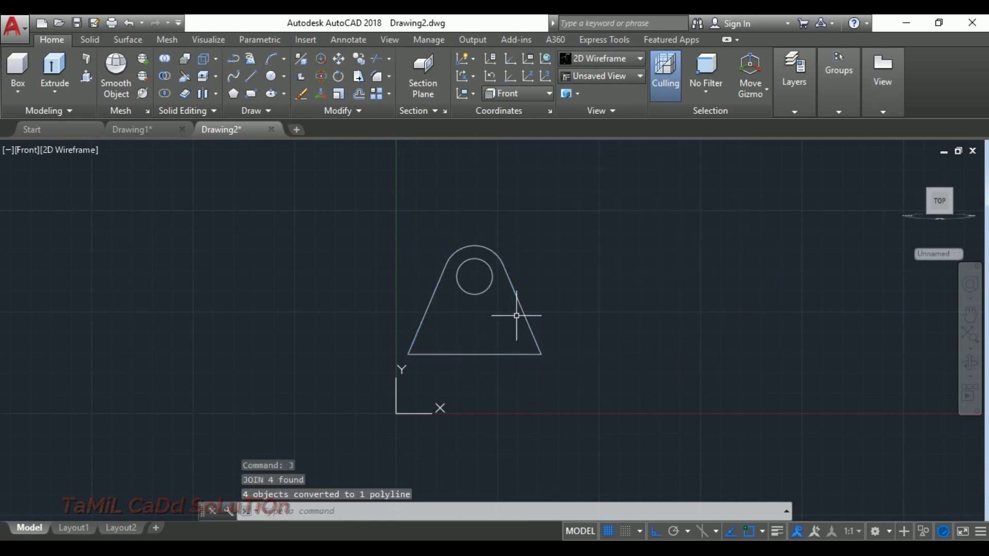
pyautogui.click(520, 309)
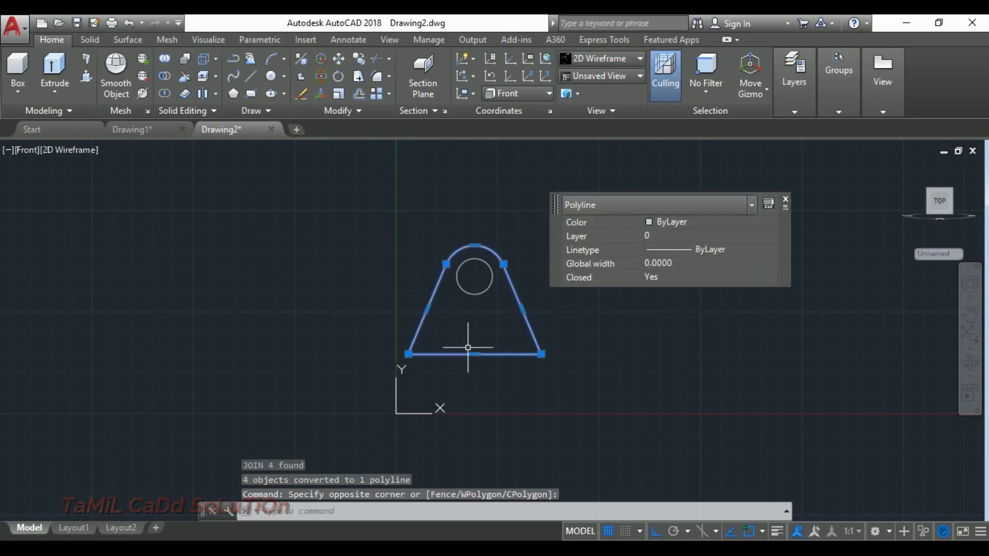
pyautogui.press('Escape')
pyautogui.press('Escape')
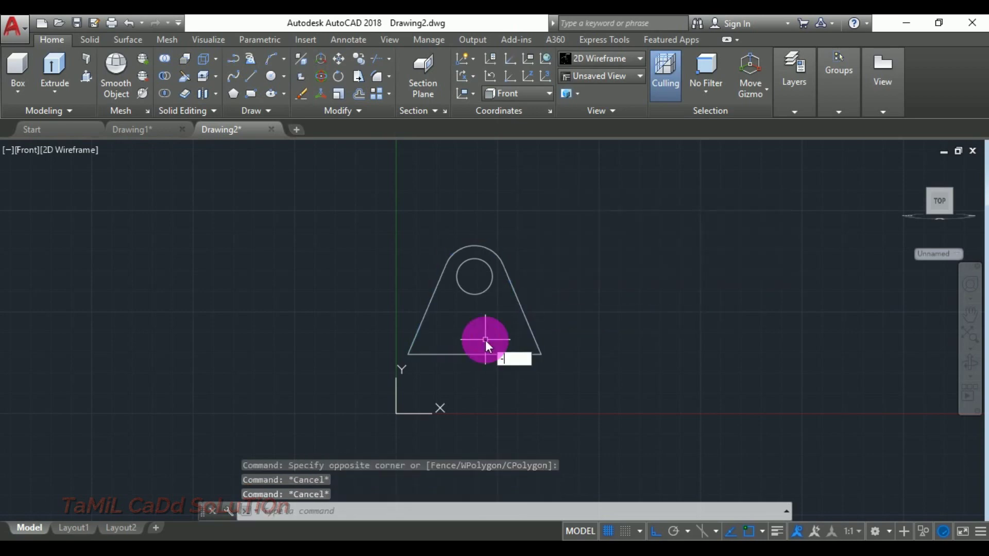
# Switch the view to SW Isometric
pyautogui.write('view')
pyautogui.press('Return')
pyautogui.write('sw')
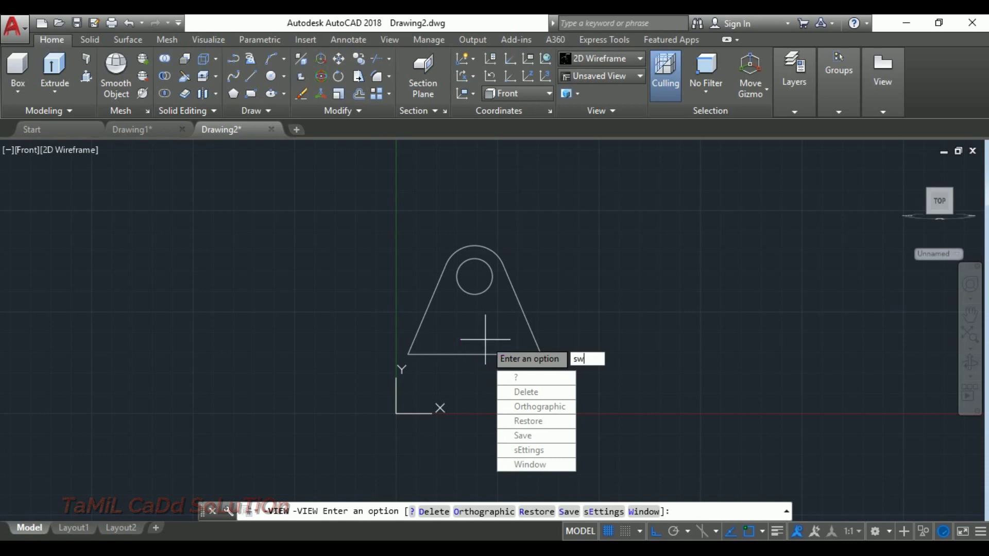
pyautogui.press('Return')
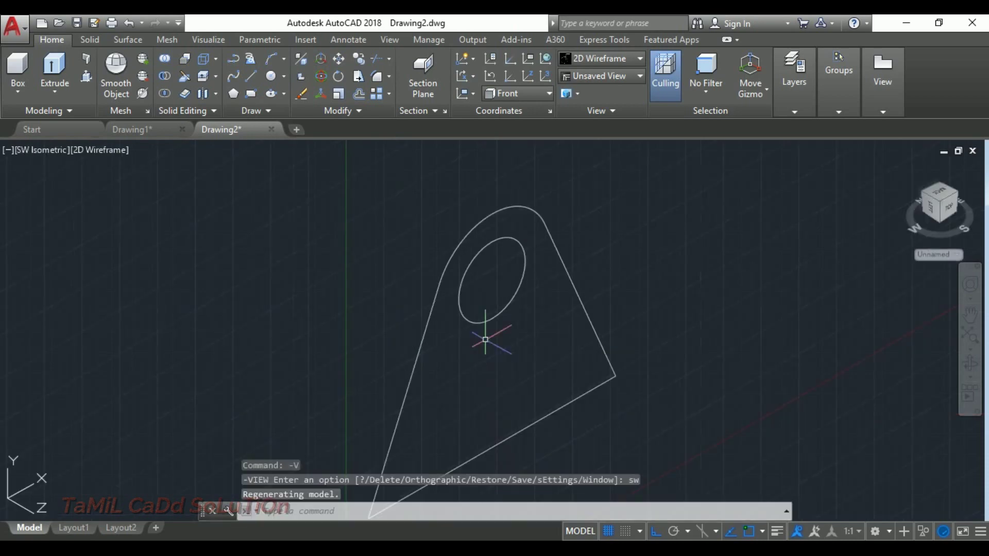
pyautogui.scroll(-2, 515, 320)
pyautogui.scroll(-2, 524, 285)
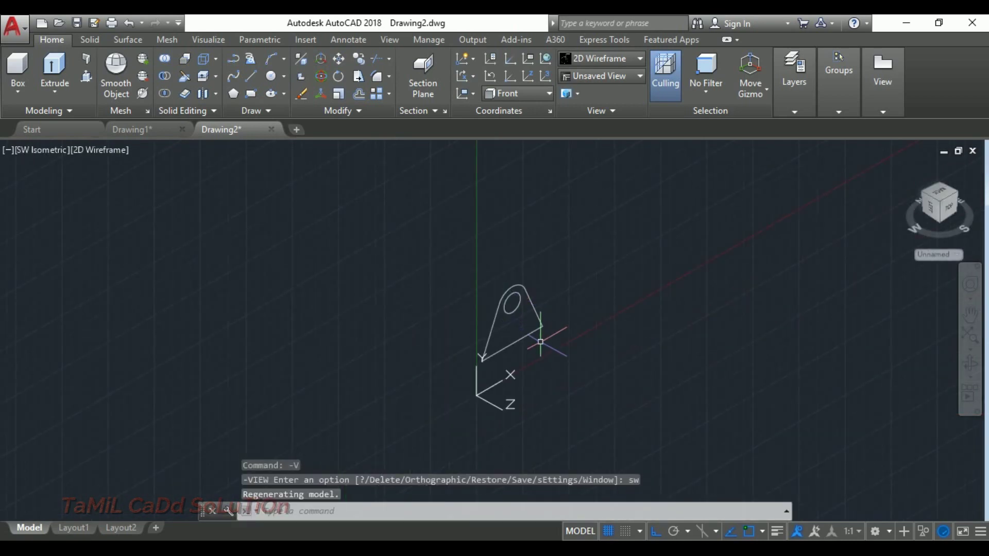
pyautogui.scroll(-2, 540, 336)
pyautogui.scroll(3, 456, 243)
pyautogui.scroll(1, 452, 276)
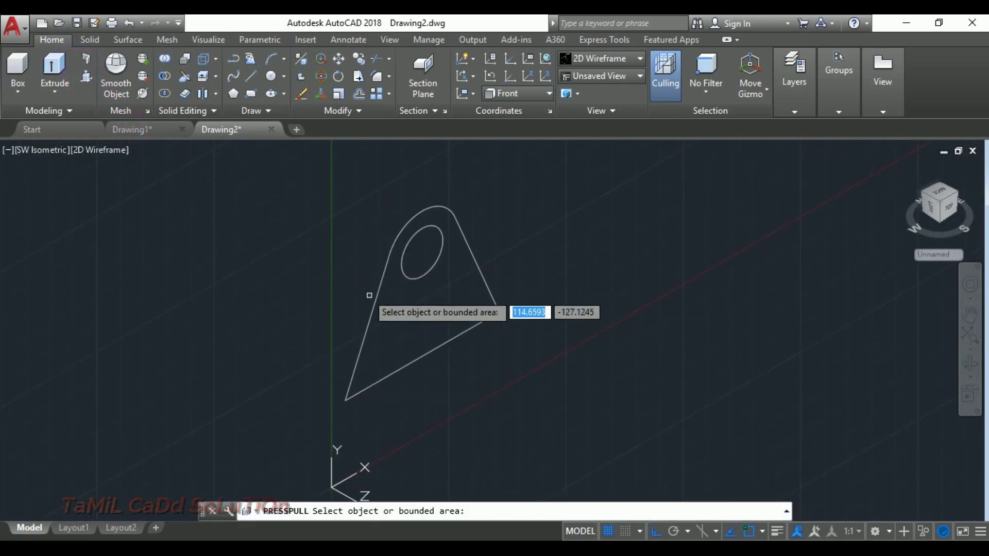
# Press-pull the bracket profile 10 units into a solid plate and orbit to inspect it
pyautogui.click(422, 297)
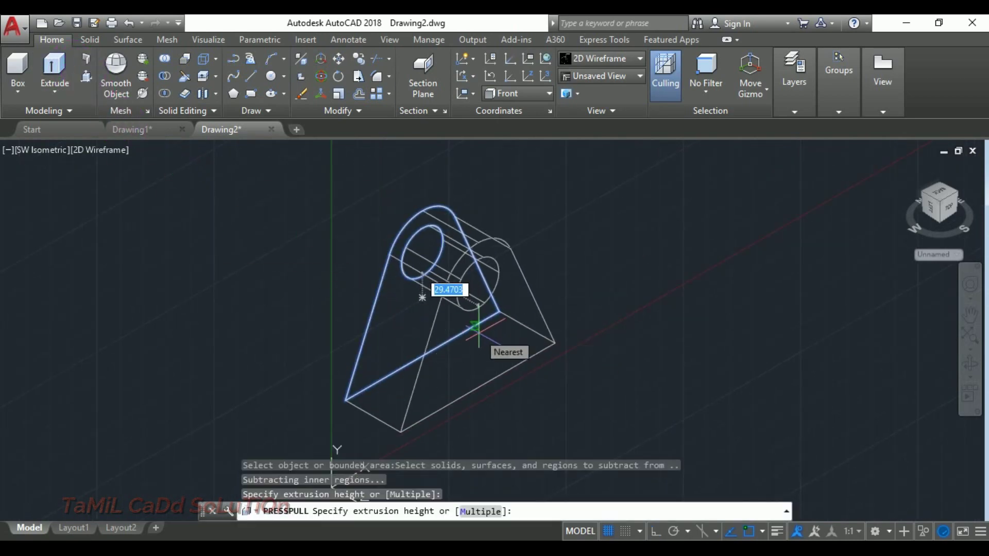
pyautogui.write('10')
pyautogui.press('Return')
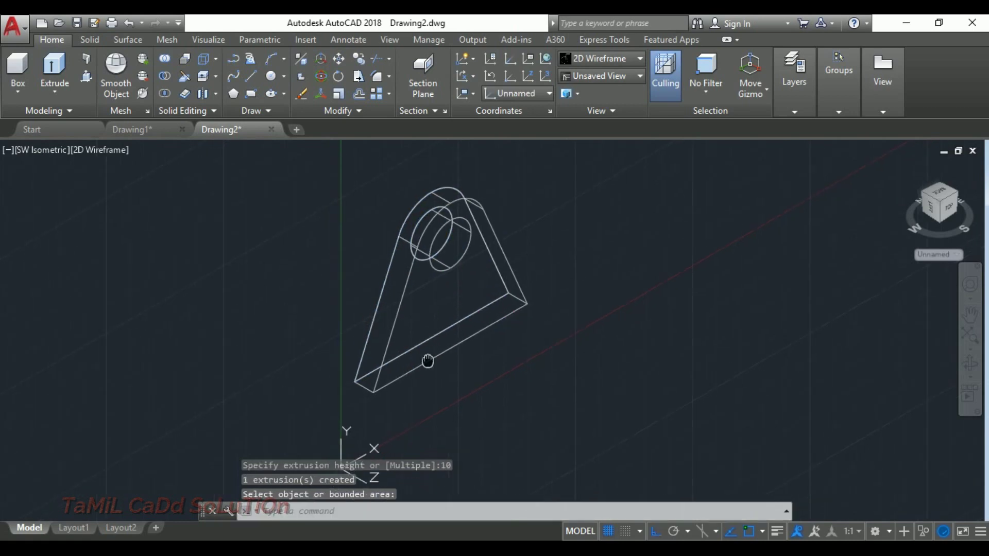
pyautogui.scroll(-2, 433, 350)
pyautogui.scroll(5, 420, 354)
pyautogui.scroll(2, 391, 392)
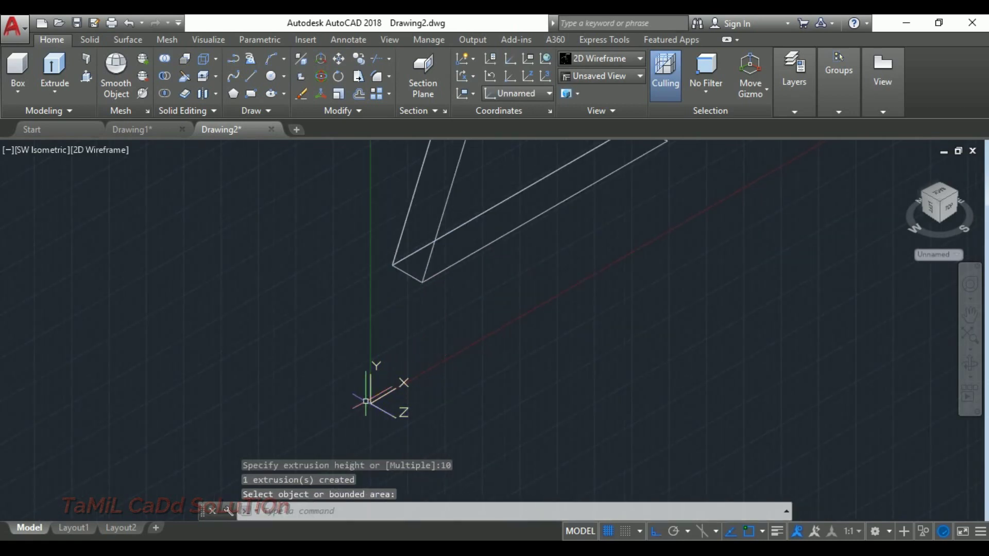
pyautogui.scroll(-2, 379, 399)
pyautogui.moveTo(364, 351)
pyautogui.keyDown('shift'); pyautogui.mouseDown(button='middle')
pyautogui.moveTo(520, 360)
pyautogui.moveTo(340, 355)
pyautogui.mouseUp(button='middle'); pyautogui.keyUp('shift')
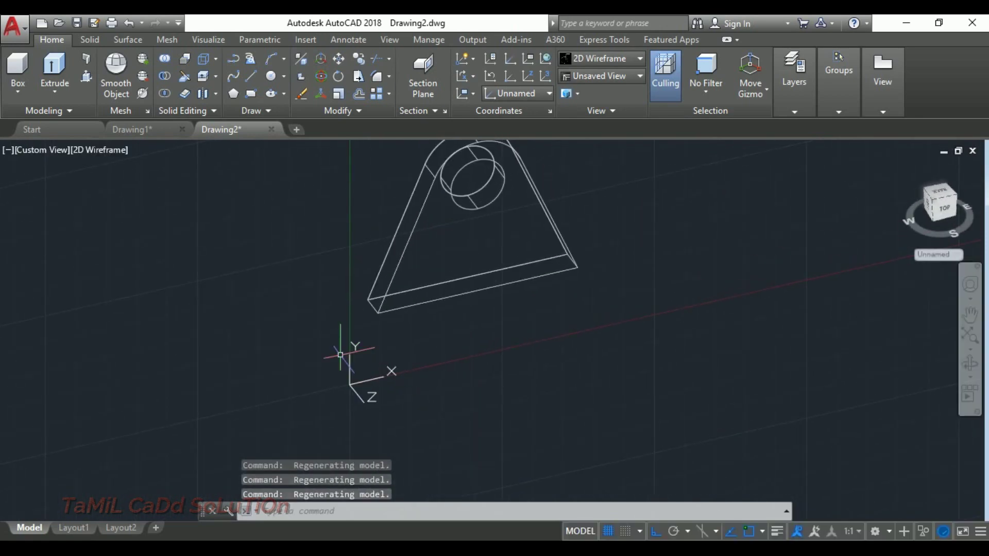
# Switch to the Front view of the bracket using -V after a mistyped attempt
pyautogui.write('v')
pyautogui.press('Return')
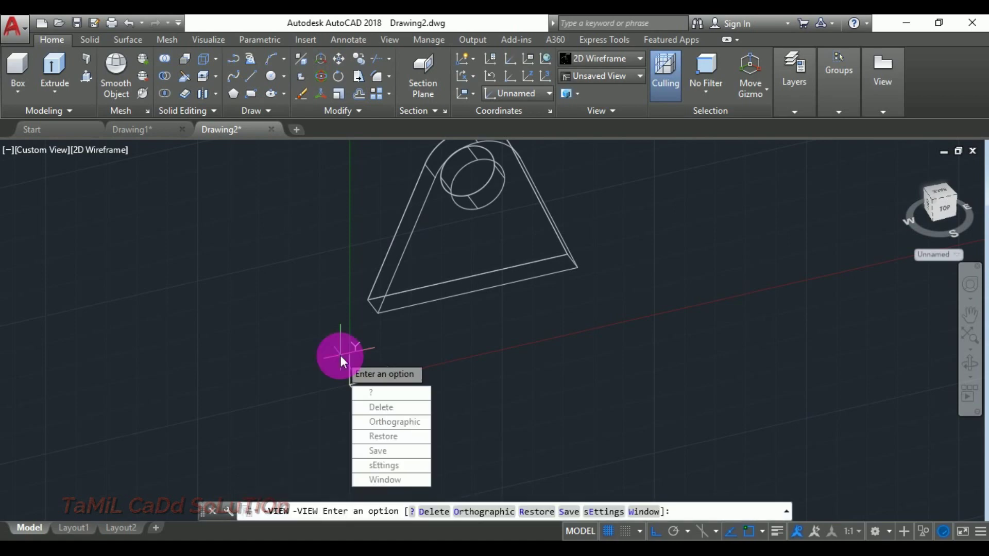
pyautogui.write('v')
pyautogui.press('Return')
pyautogui.press('Escape')
pyautogui.press('Escape')
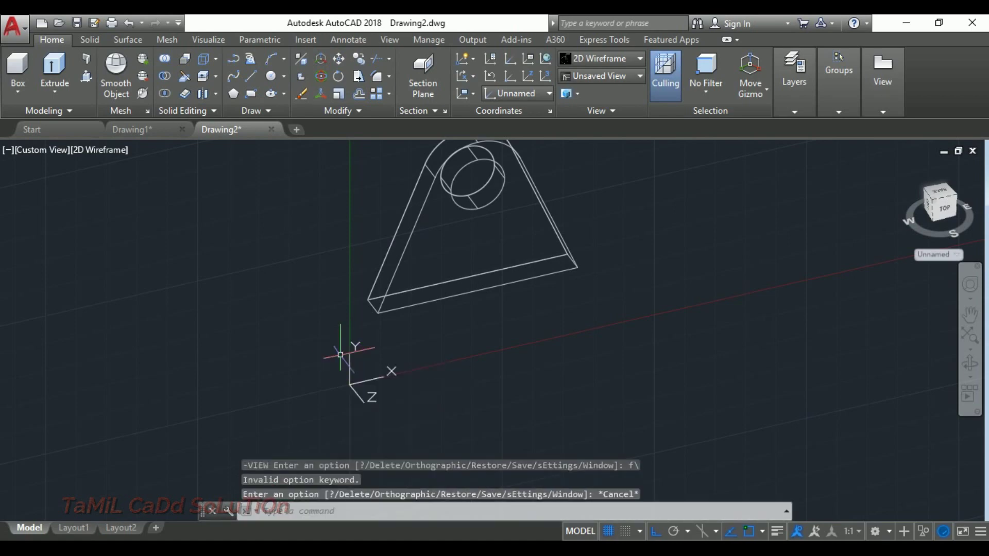
pyautogui.write('-v')
pyautogui.press('Return')
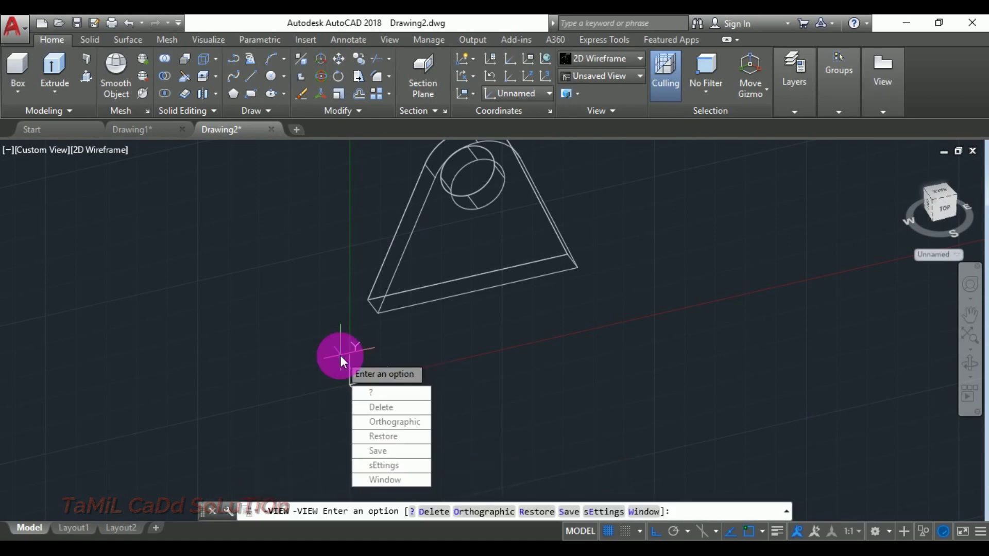
pyautogui.write('f')
pyautogui.press('Return')
pyautogui.scroll(-5, 505, 279)
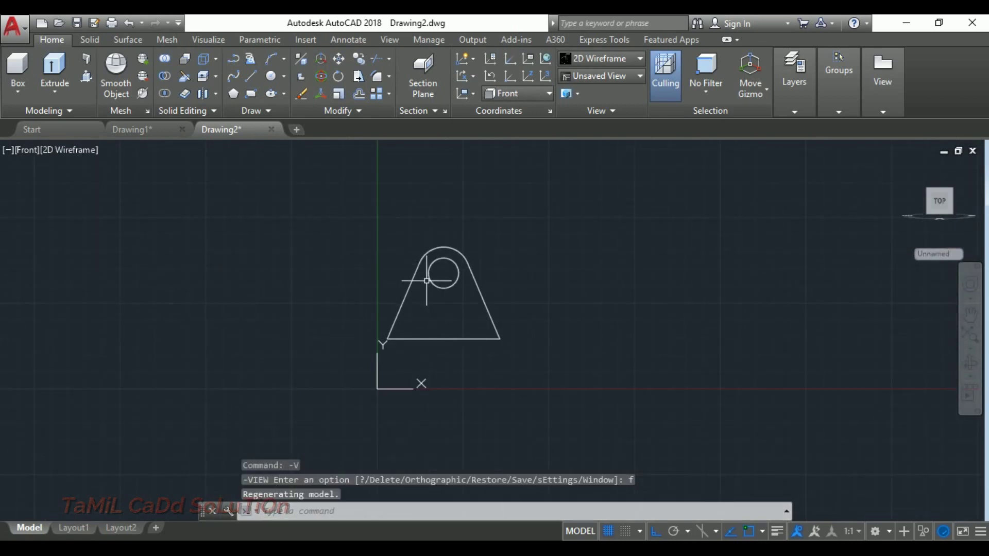
# Draw two concentric circles at the hole centre, the larger reaching the rounded top
pyautogui.write('c')
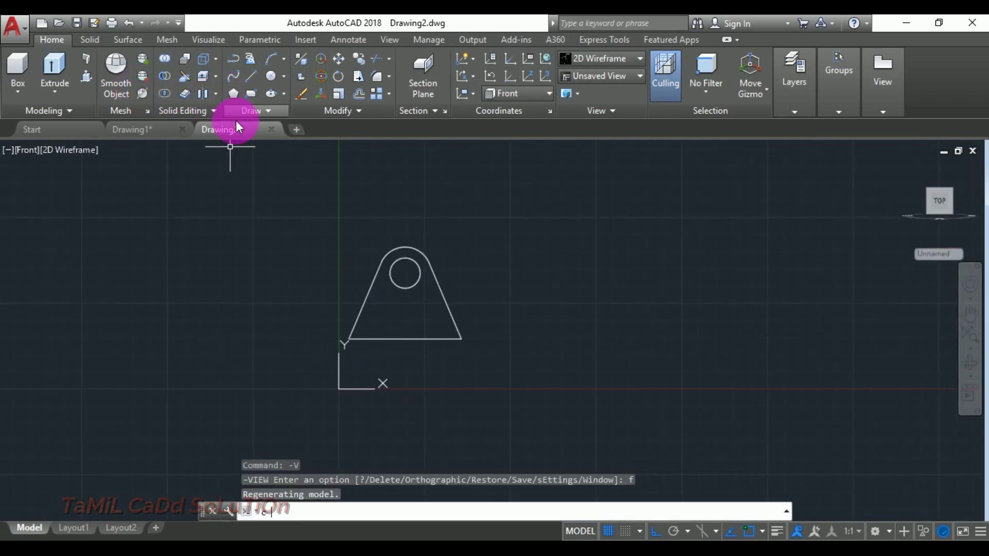
pyautogui.press('Return')
pyautogui.scroll(2, 406, 284)
pyautogui.click(403, 268)
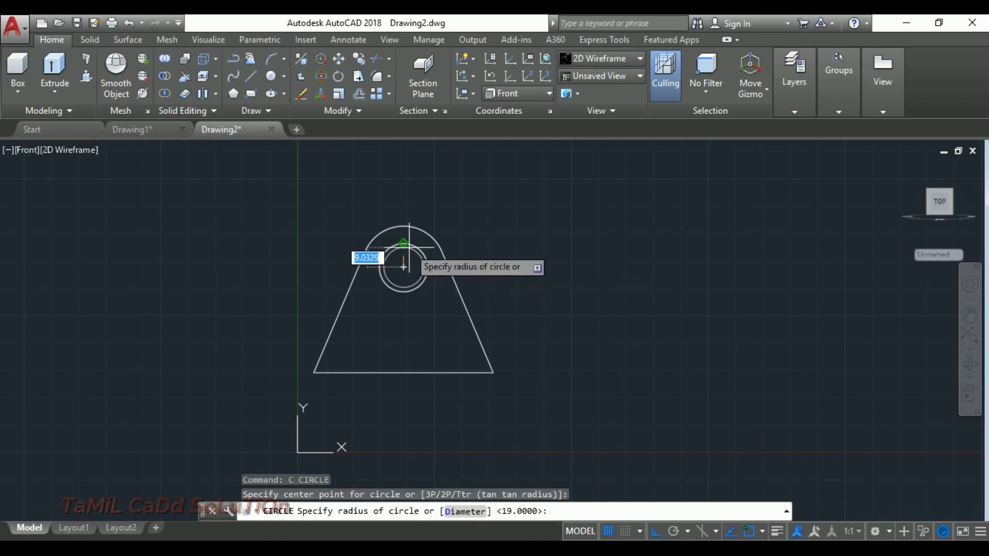
pyautogui.press('Return')
pyautogui.press('Return')
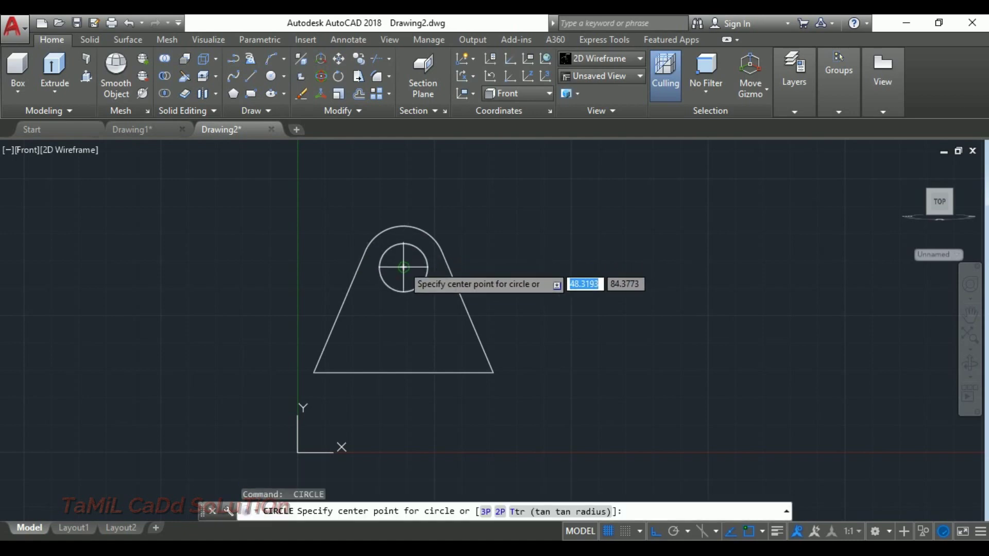
pyautogui.click(403, 267)
pyautogui.click(403, 226)
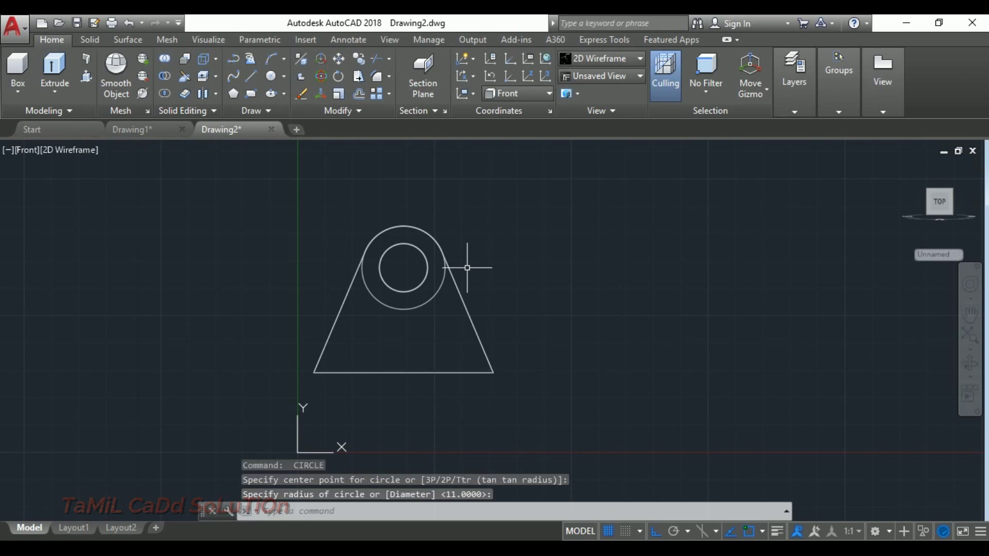
# Return to the SW Isometric view
pyautogui.write('-v')
pyautogui.press('Return')
pyautogui.write('sw')
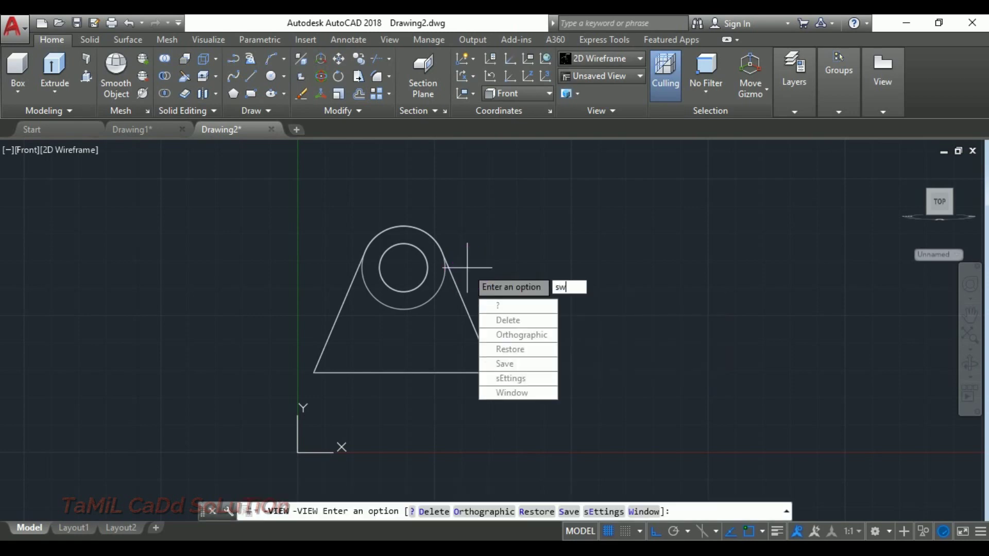
pyautogui.press('Return')
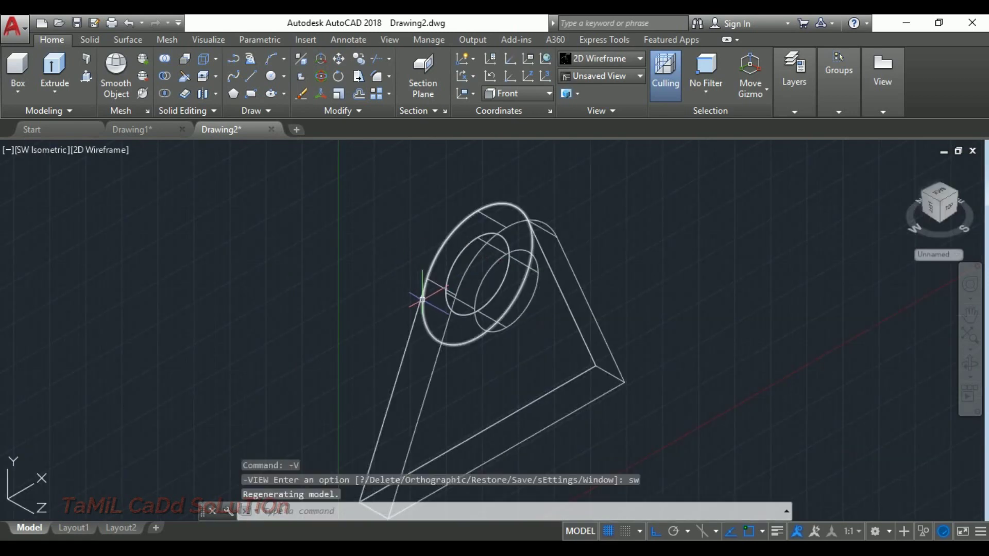
# Press-pull the ring between the two circles 2 units out from the plate
pyautogui.keyDown('shift'); pyautogui.moveTo(397, 300); pyautogui.dragTo(513, 324, button='middle'); pyautogui.keyUp('shift')
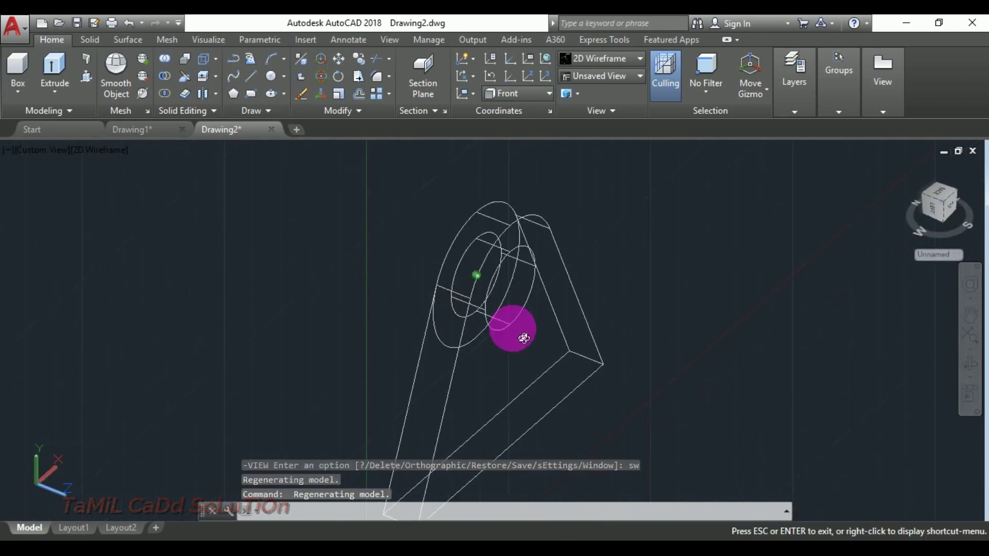
pyautogui.click(88, 78)
pyautogui.click(477, 276)
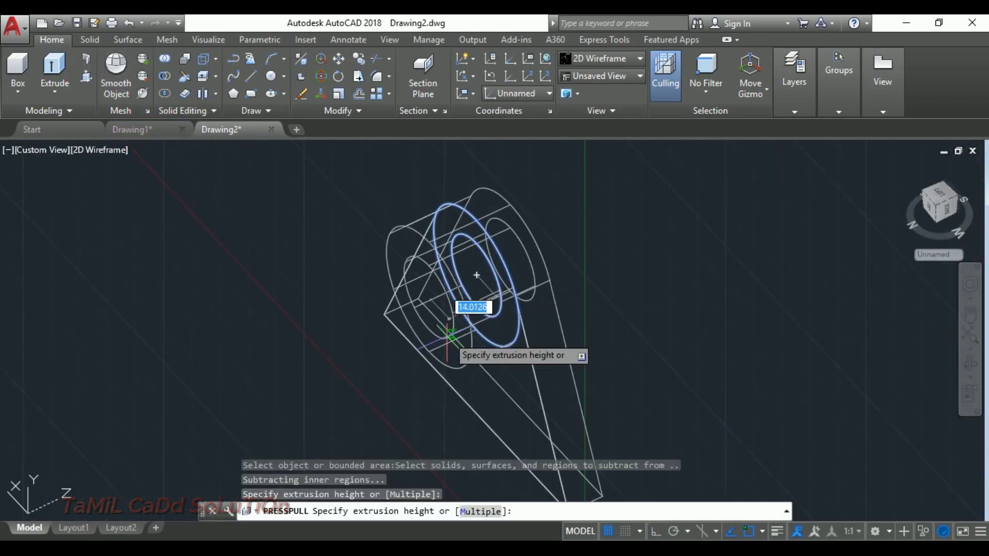
pyautogui.write('2')
pyautogui.press('Return')
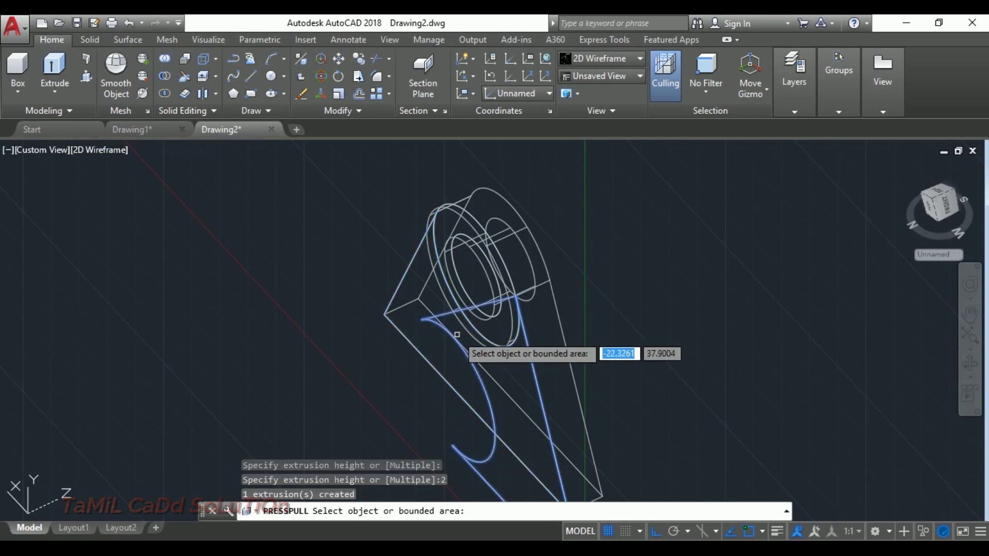
pyautogui.press('Escape')
# Switch to Front view, reposition the model, and window-select the two leftover circles
pyautogui.write('-v')
pyautogui.press('Return')
pyautogui.write('f')
pyautogui.press('Return')
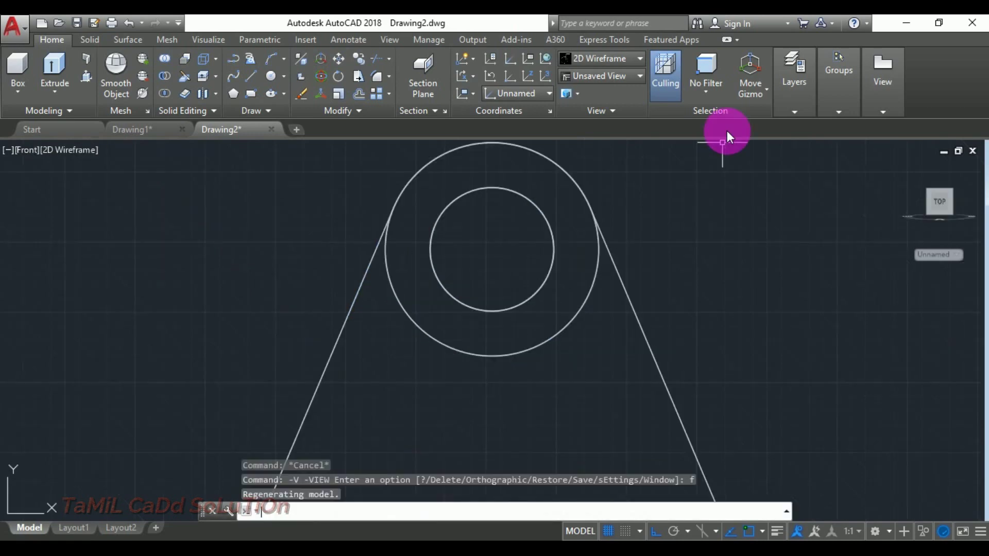
pyautogui.moveTo(624, 232)
pyautogui.mouseDown(button='middle')
pyautogui.moveTo(461, 250)
pyautogui.moveTo(343, 278)
pyautogui.mouseUp(button='middle')
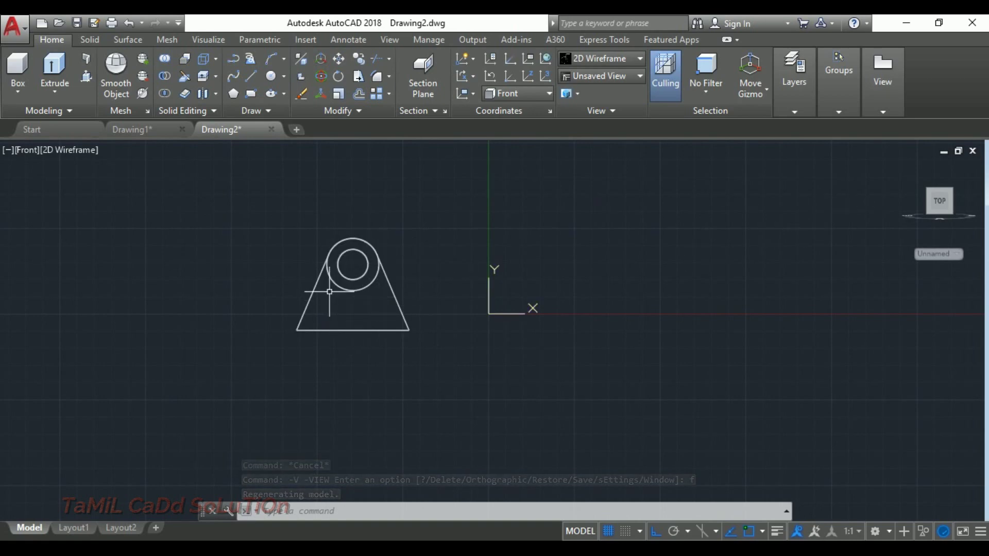
pyautogui.moveTo(329, 294)
pyautogui.keyDown('shift'); pyautogui.mouseDown(button='middle')
pyautogui.moveTo(339, 304)
pyautogui.moveTo(413, 311)
pyautogui.moveTo(415, 355)
pyautogui.mouseUp(button='middle'); pyautogui.keyUp('shift')
pyautogui.press('Escape')
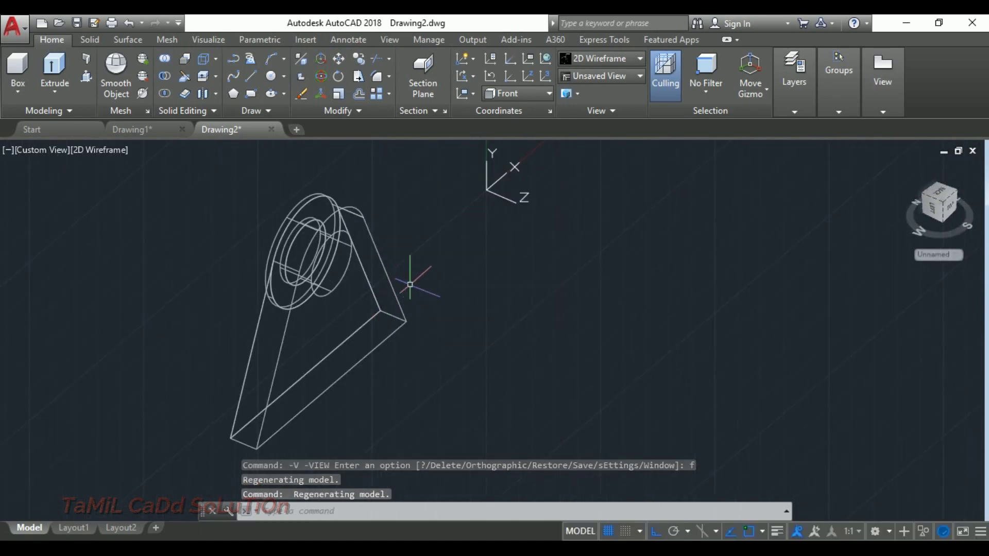
pyautogui.click(437, 283)
pyautogui.click(377, 298)
pyautogui.scroll(-3, 378, 303)
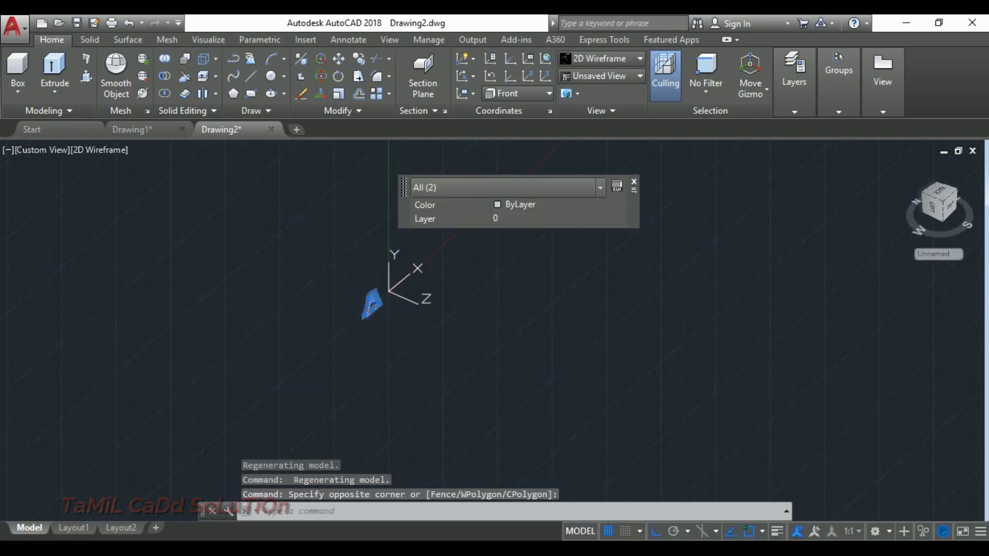
# Move the leftover circles off the bracket, delete them, and pan back to the part
pyautogui.write('m')
pyautogui.press('Return')
pyautogui.click(412, 296)
pyautogui.scroll(3, 422, 315)
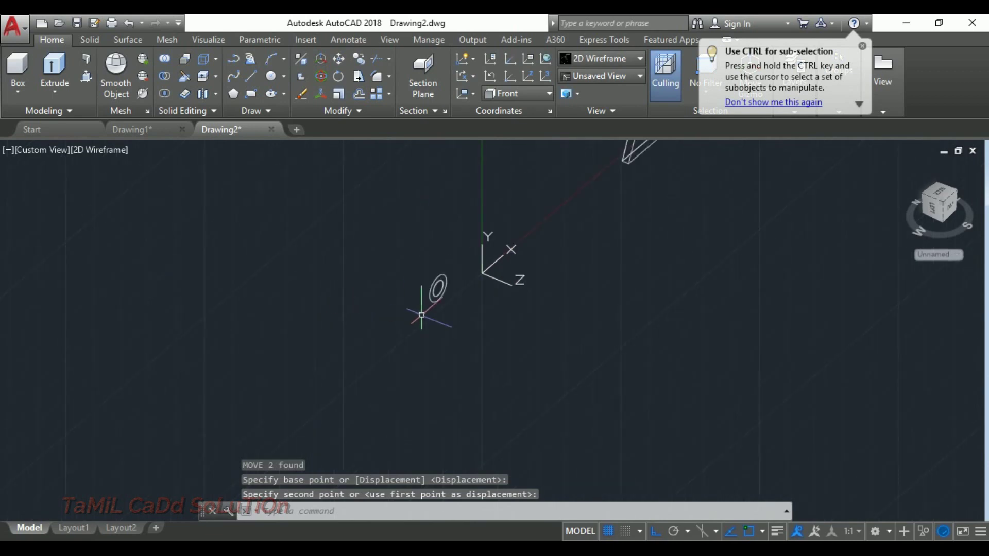
pyautogui.click(421, 315)
pyautogui.press('Delete')
pyautogui.scroll(3, 433, 308)
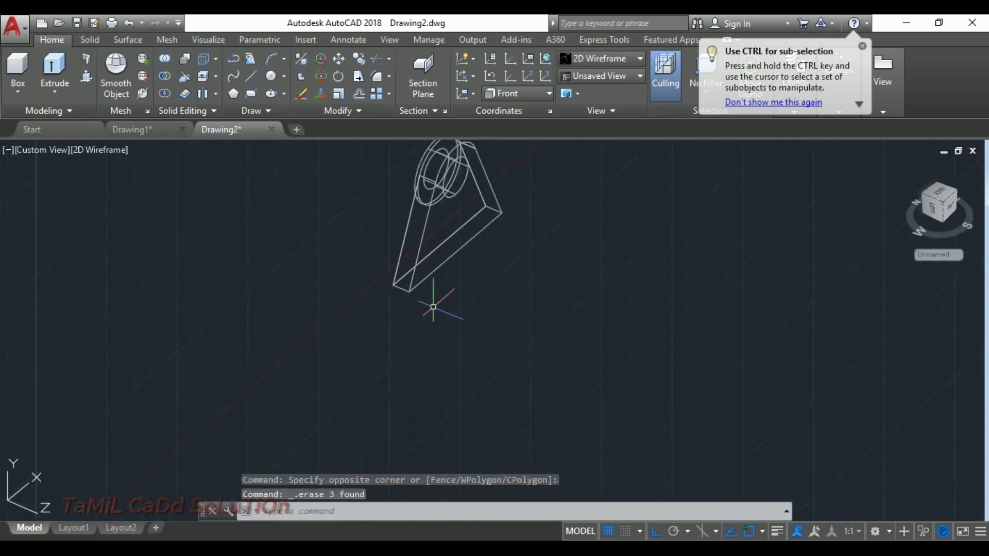
pyautogui.moveTo(433, 307); pyautogui.dragTo(435, 331, button='middle')
pyautogui.scroll(3, 409, 209)
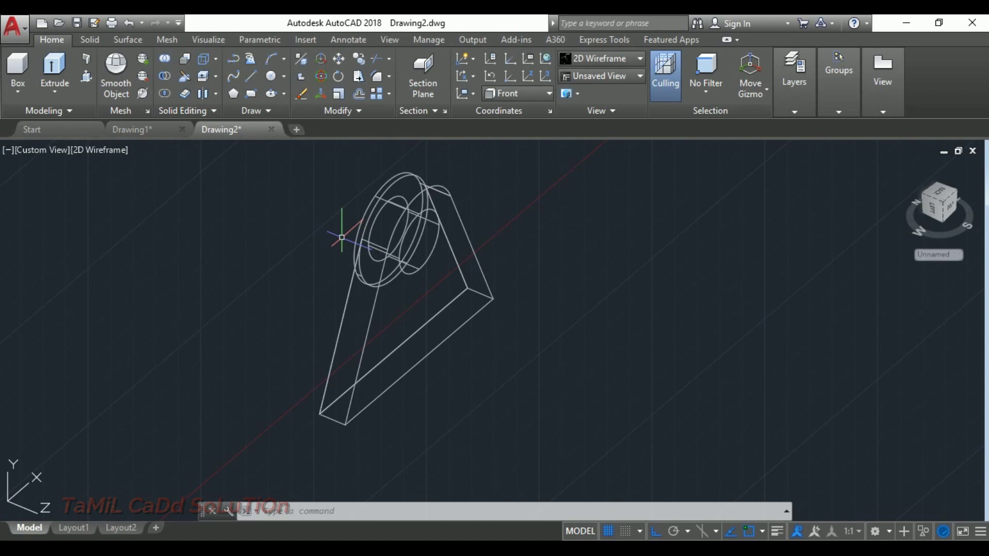
# Apply the Realistic visual style to the bracket and zoom out to view it
pyautogui.write('vs')
pyautogui.press('Return')
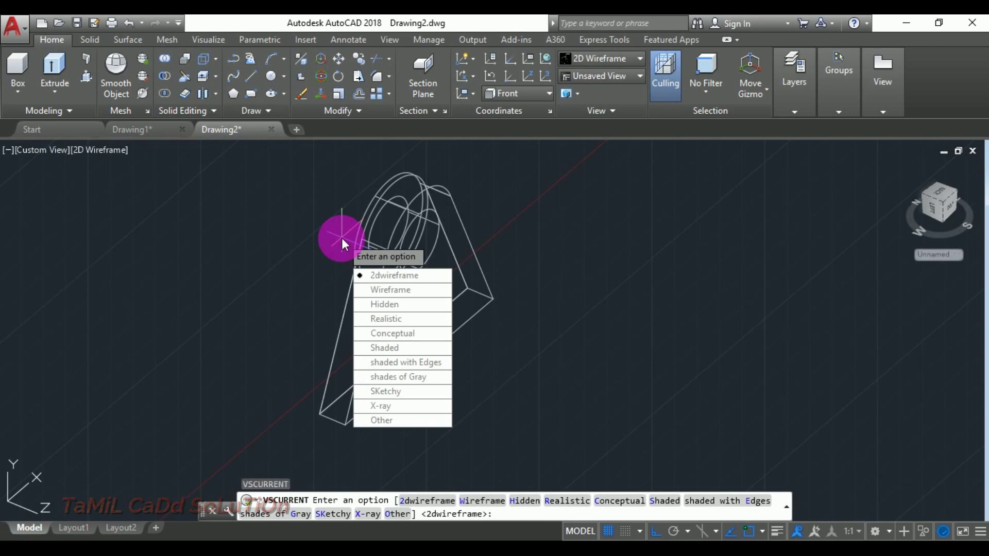
pyautogui.write('r')
pyautogui.press('Return')
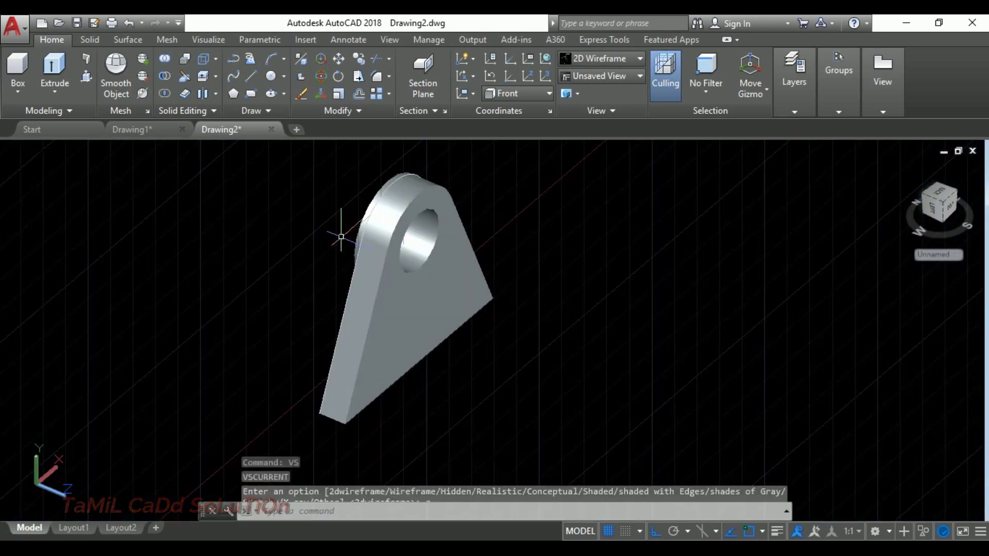
pyautogui.scroll(3, 409, 189)
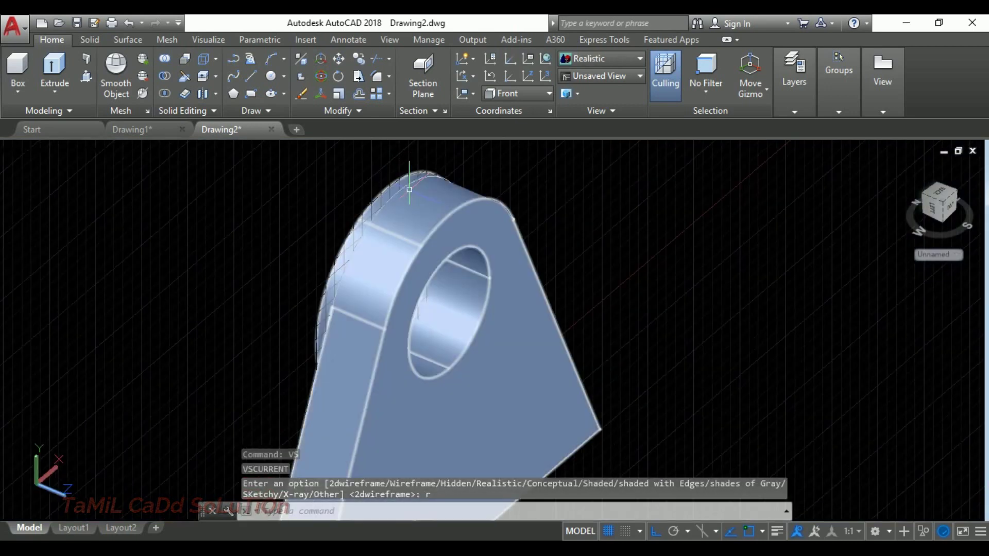
pyautogui.scroll(-2, 409, 186)
pyautogui.scroll(-2, 367, 248)
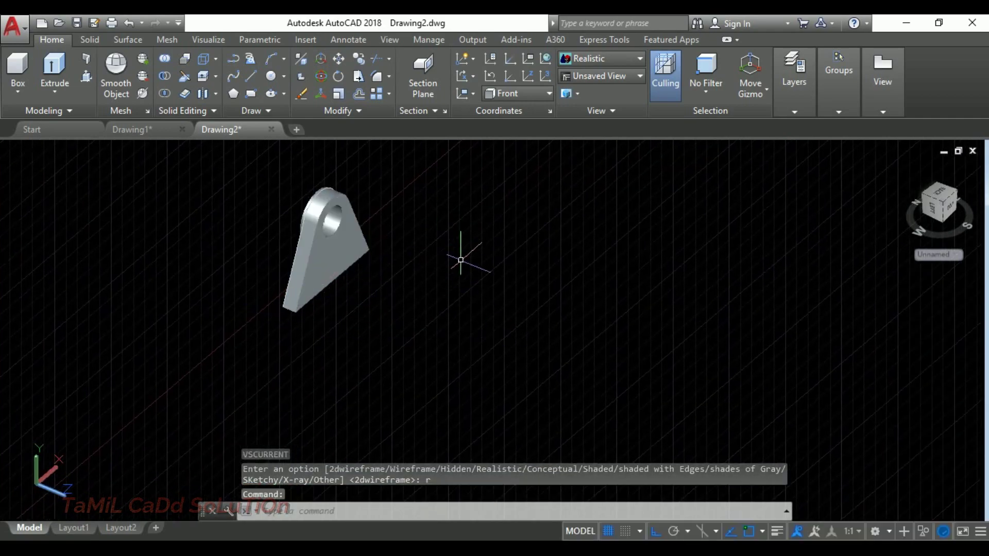
pyautogui.hotkey('alt', 'Tab')
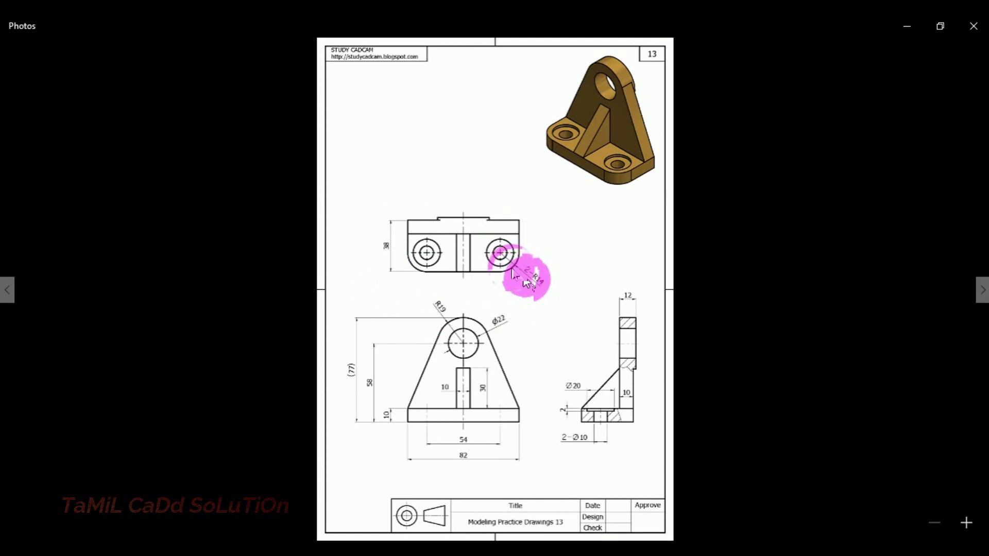
pyautogui.click(902, 29)
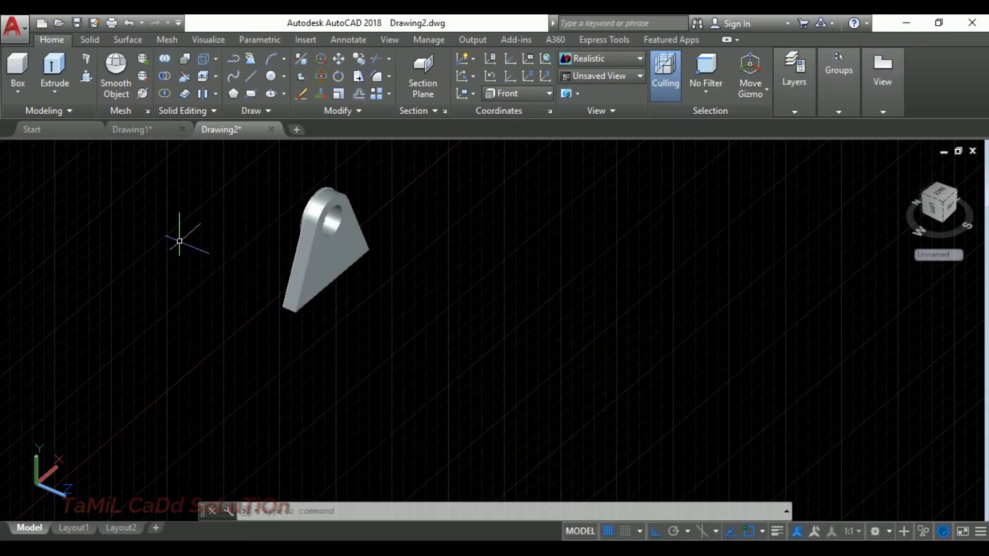
# Abandon a started polyline, switch to the Top view, and centre the solid
pyautogui.write('pl')
pyautogui.press('Return')
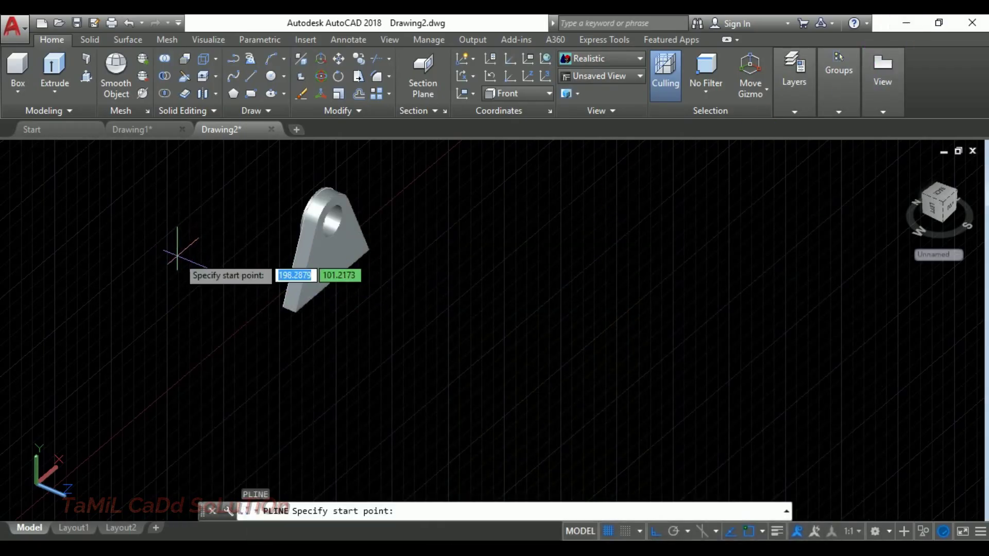
pyautogui.click(351, 330)
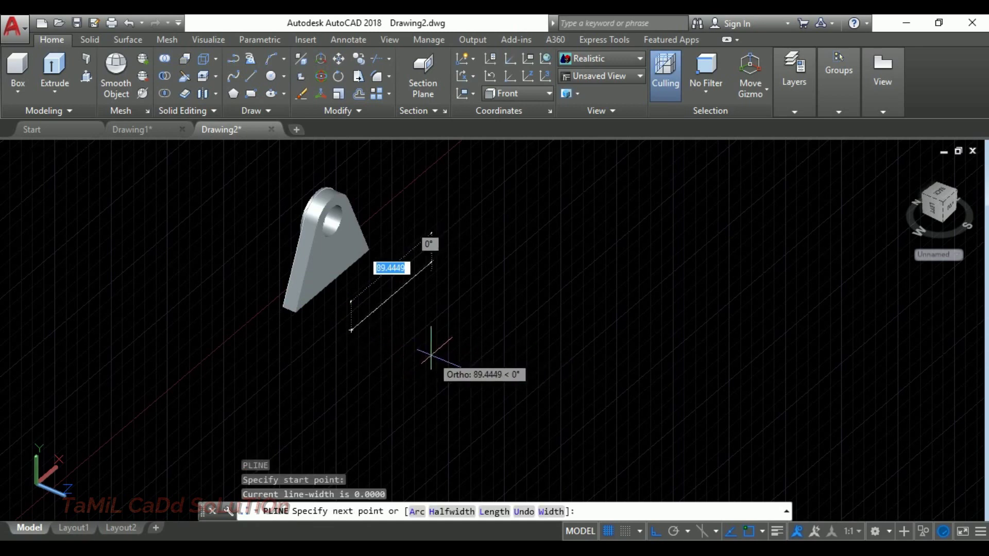
pyautogui.press('Escape')
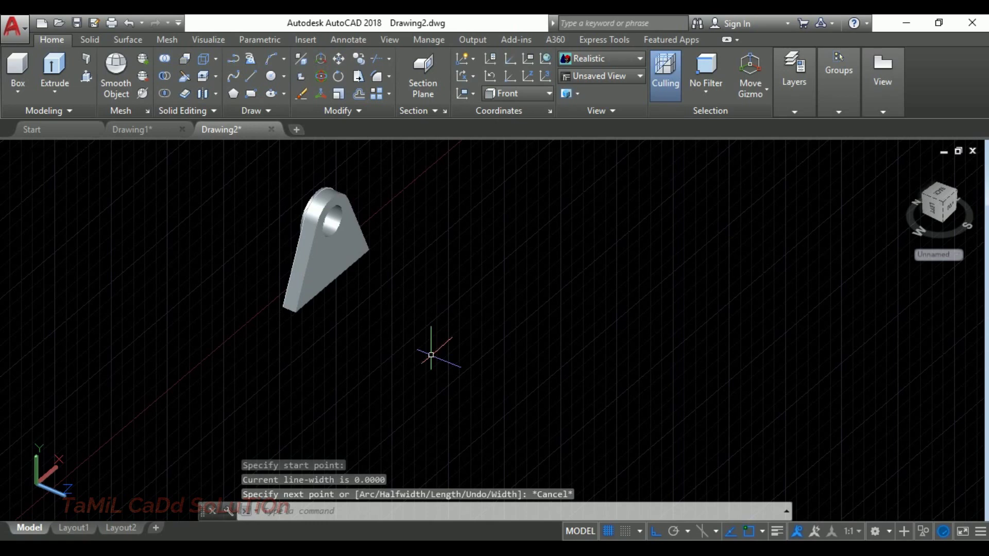
pyautogui.write('v')
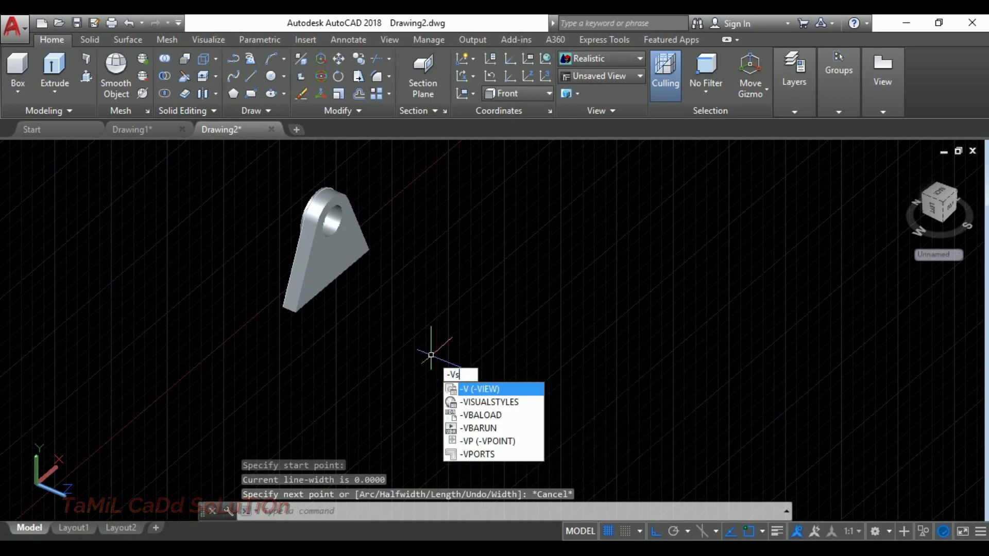
pyautogui.write('i')
pyautogui.press('BackSpace')
pyautogui.press('BackSpace')
pyautogui.write('--v')
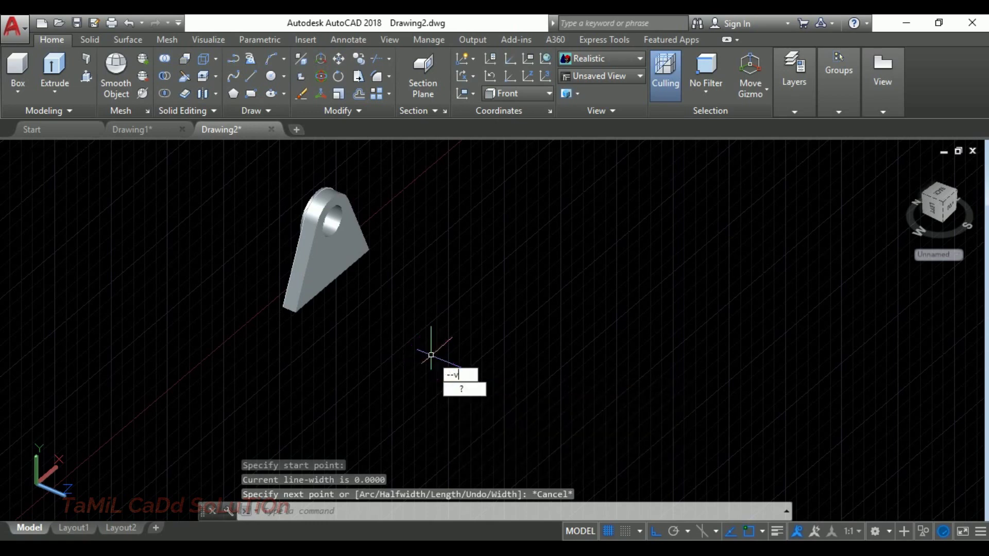
pyautogui.rightClick(431, 355)
pyautogui.write('t')
pyautogui.press('Return')
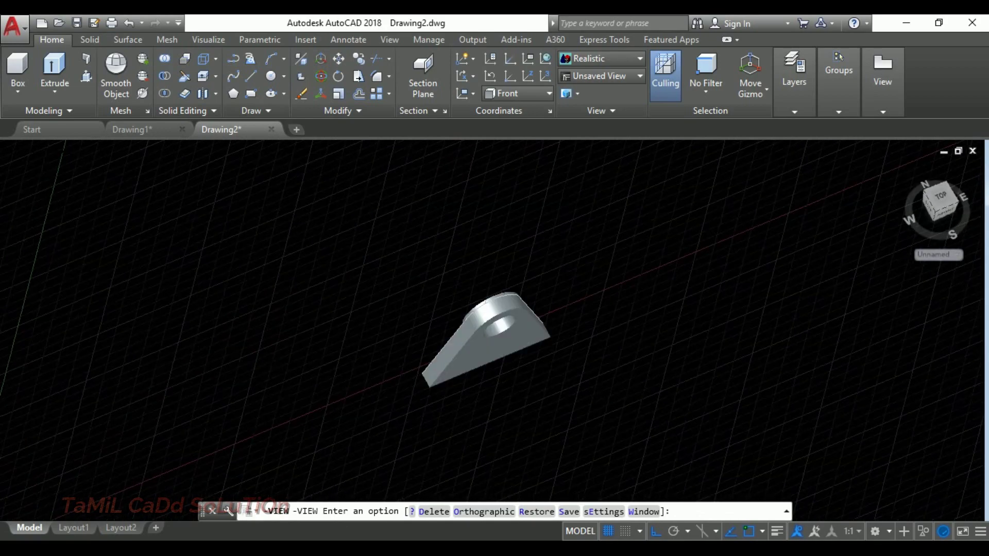
pyautogui.moveTo(722, 310); pyautogui.dragTo(452, 261, button='middle')
pyautogui.moveTo(553, 320); pyautogui.dragTo(514, 294, button='middle')
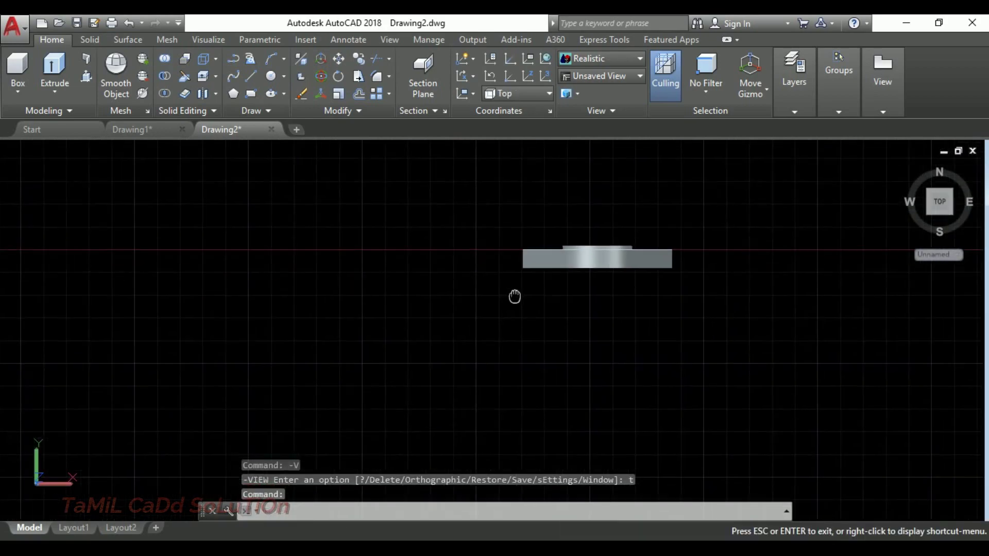
# Draw a closed 82 by 38 line rectangle below the solid
pyautogui.click(253, 78)
pyautogui.click(480, 306)
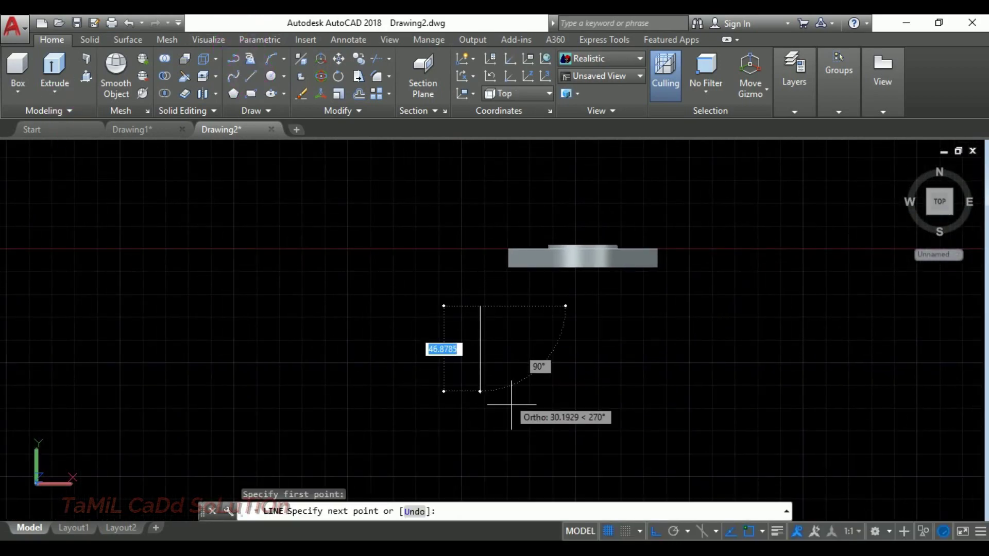
pyautogui.write('38')
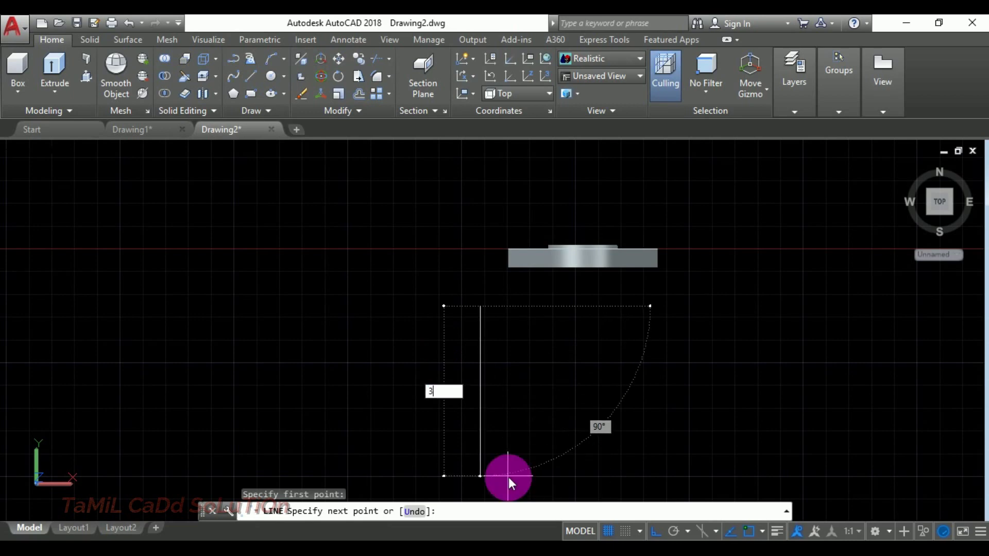
pyautogui.press('Return')
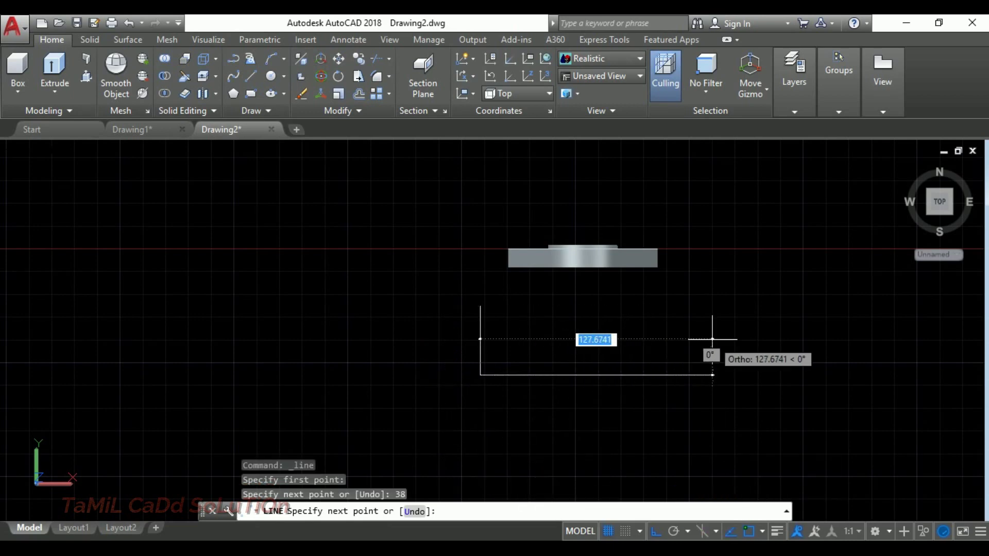
pyautogui.click(712, 344)
pyautogui.write('82')
pyautogui.press('Return')
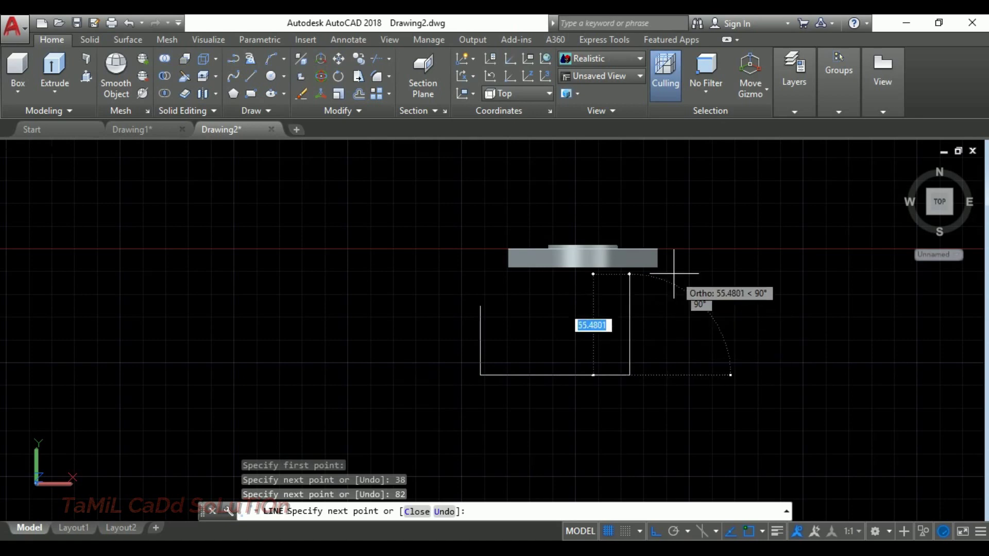
pyautogui.write('38')
pyautogui.rightClick(673, 273)
pyautogui.write('c')
pyautogui.rightClick(674, 273)
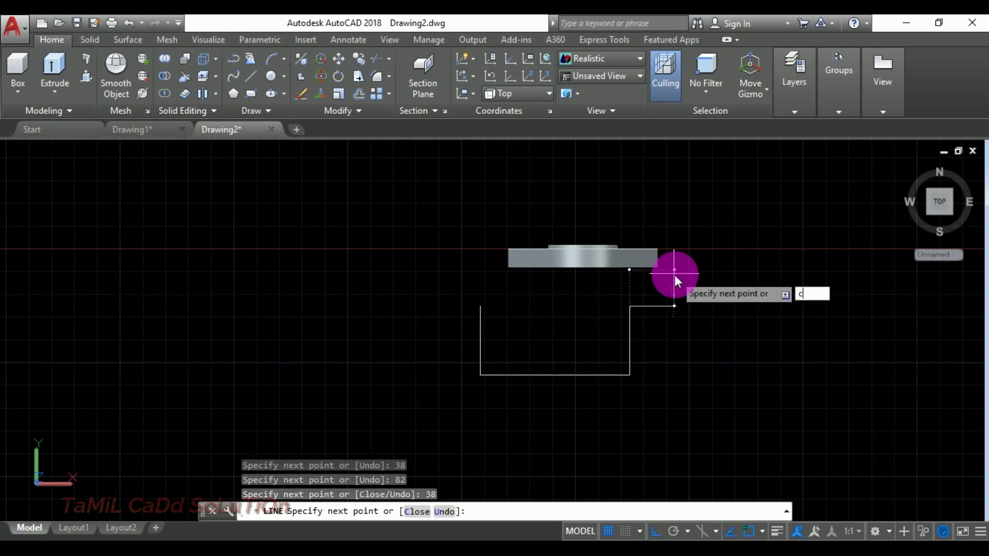
pyautogui.press('Escape')
pyautogui.moveTo(562, 333); pyautogui.dragTo(522, 309, button='middle')
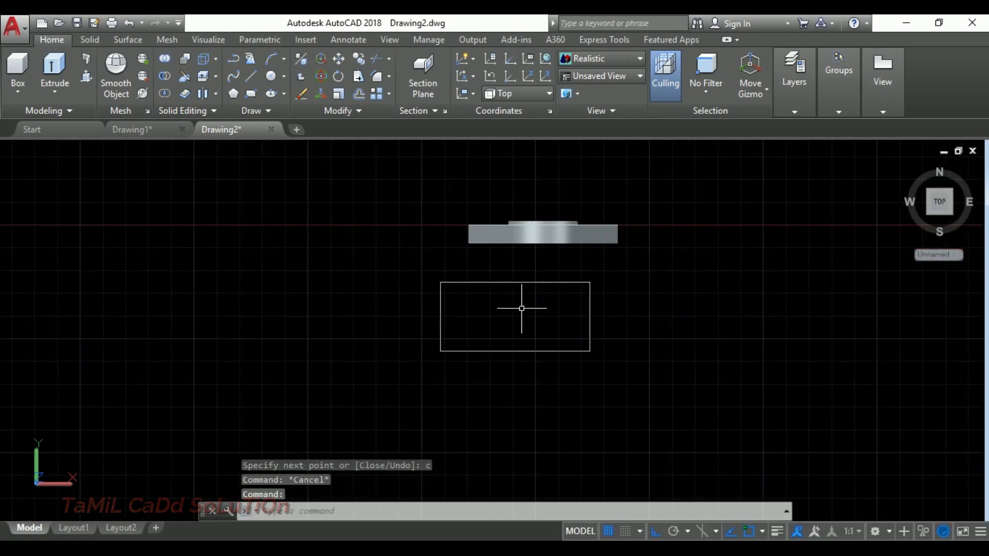
# Fillet both bottom corners of the rectangle with radius 14 using the Multiple option
pyautogui.write('f')
pyautogui.press('Return')
pyautogui.write('r')
pyautogui.press('Return')
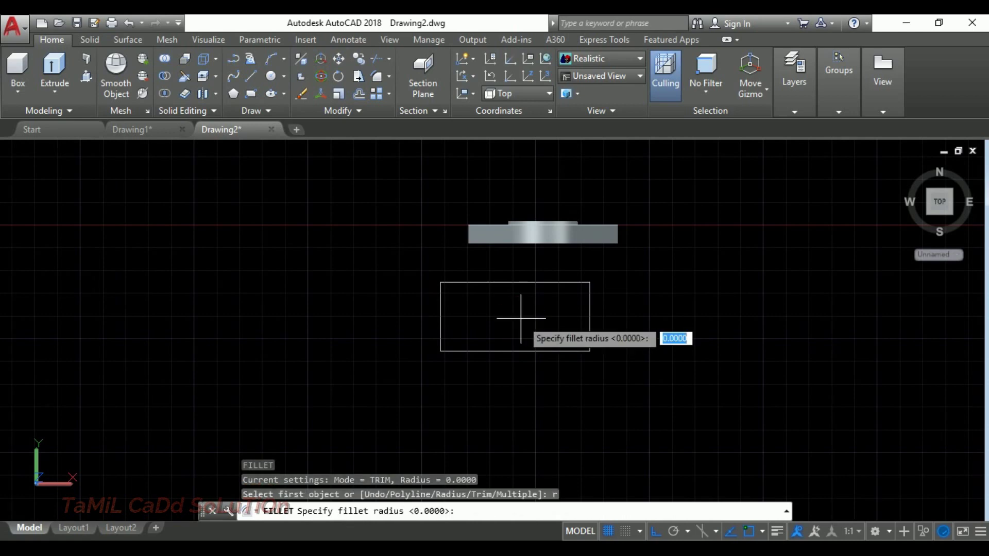
pyautogui.write('14')
pyautogui.press('Return')
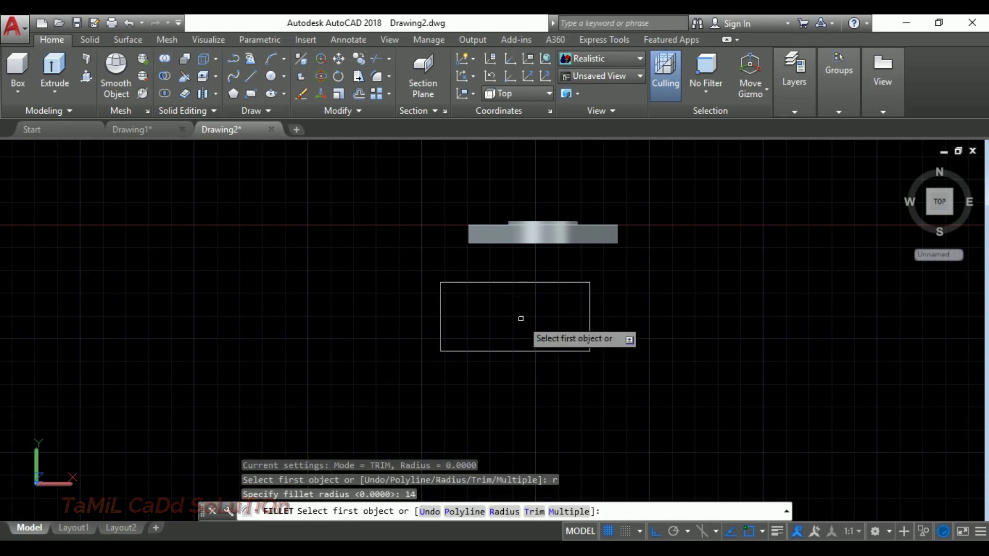
pyautogui.write('m')
pyautogui.press('Return')
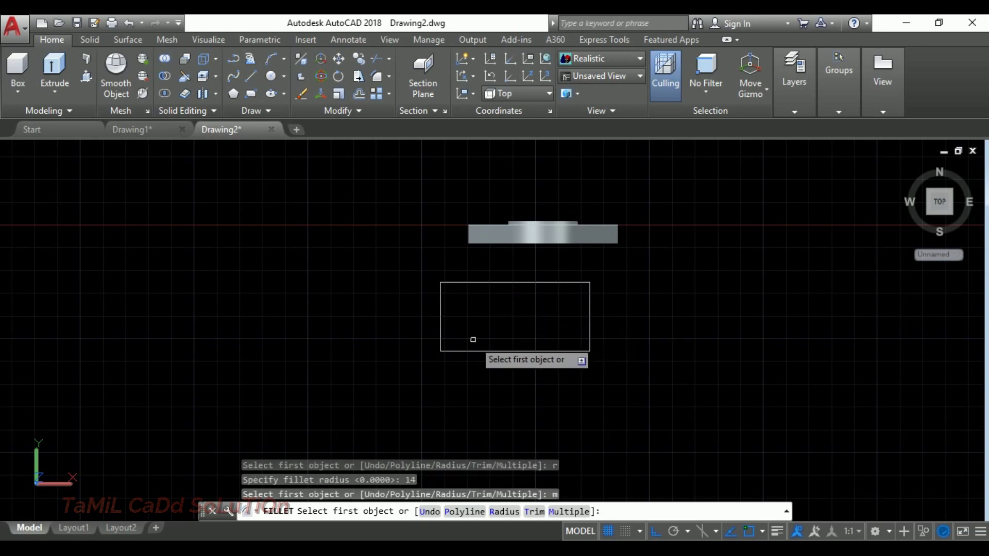
pyautogui.click(463, 351)
pyautogui.click(441, 325)
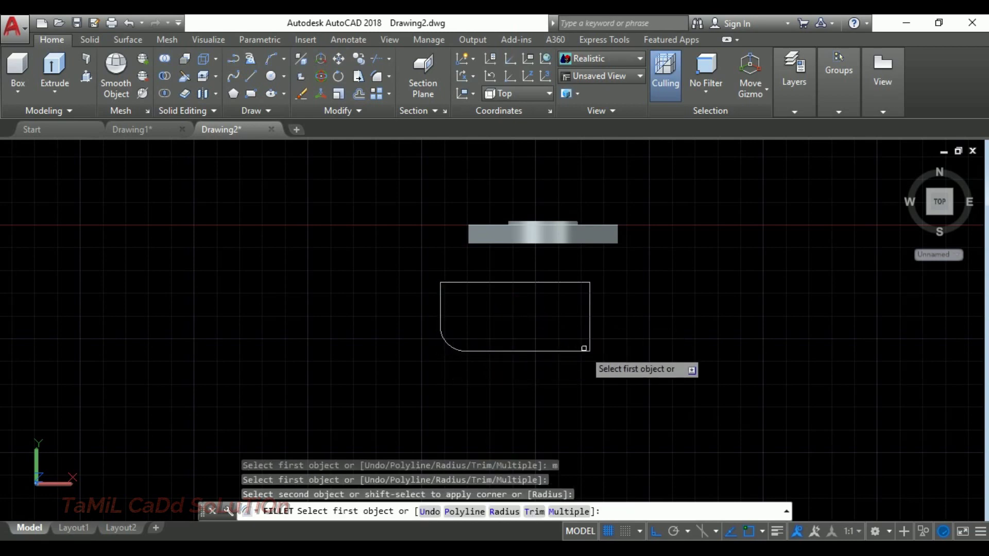
pyautogui.click(579, 352)
pyautogui.click(589, 331)
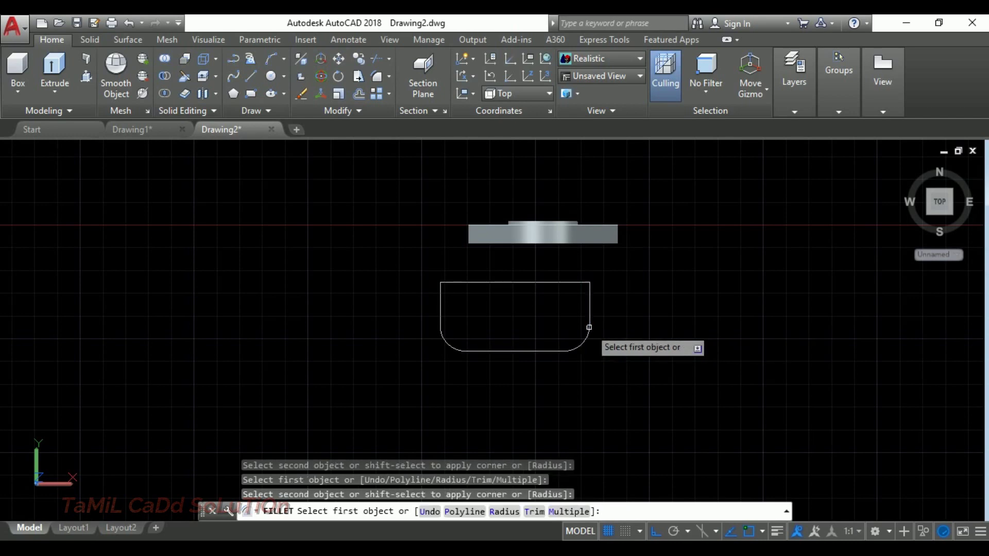
pyautogui.press('Escape')
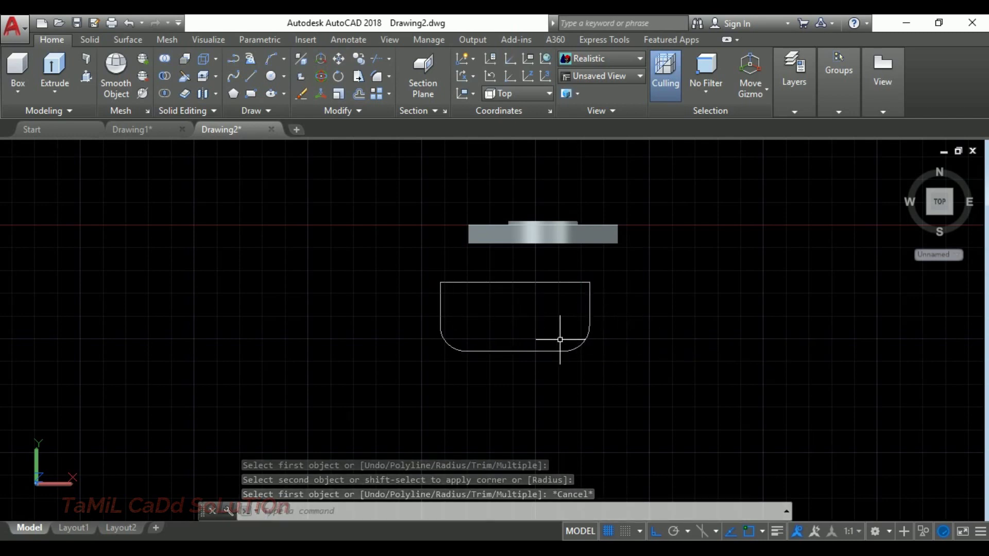
# Switch to the SW Isometric view
pyautogui.write('-view')
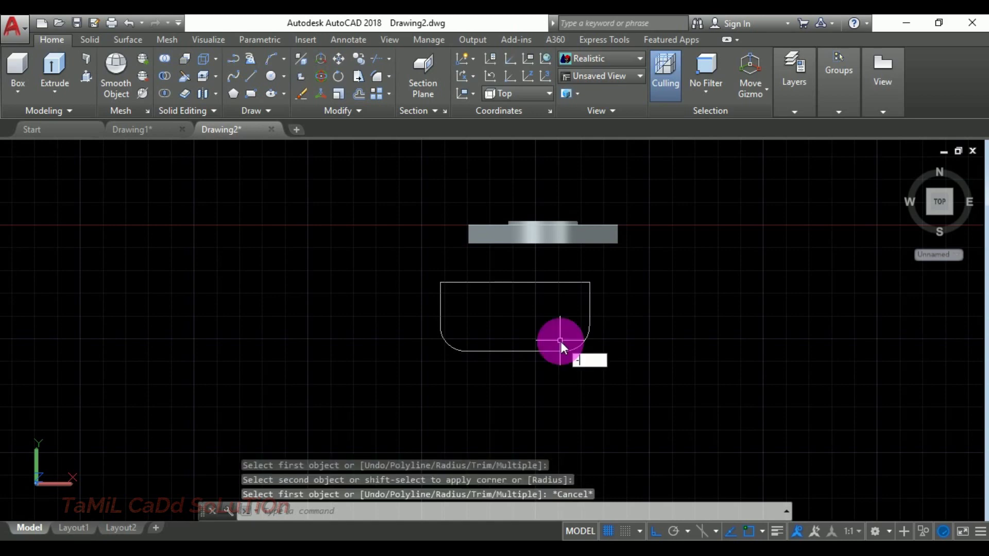
pyautogui.press('Return')
pyautogui.write('sw')
pyautogui.press('Return')
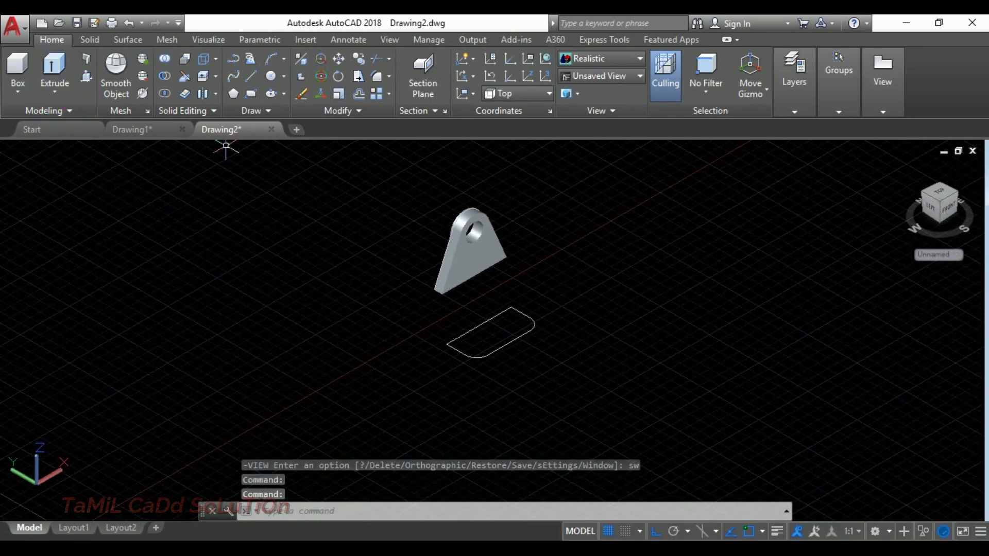
# Press-pull the rounded rectangle 10 units into a base plate solid
pyautogui.click(91, 82)
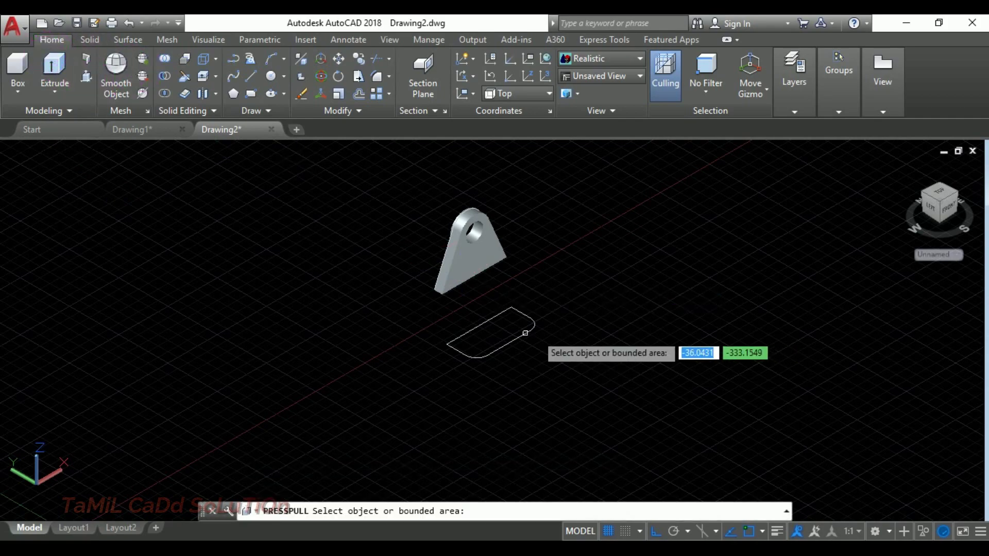
pyautogui.click(490, 331)
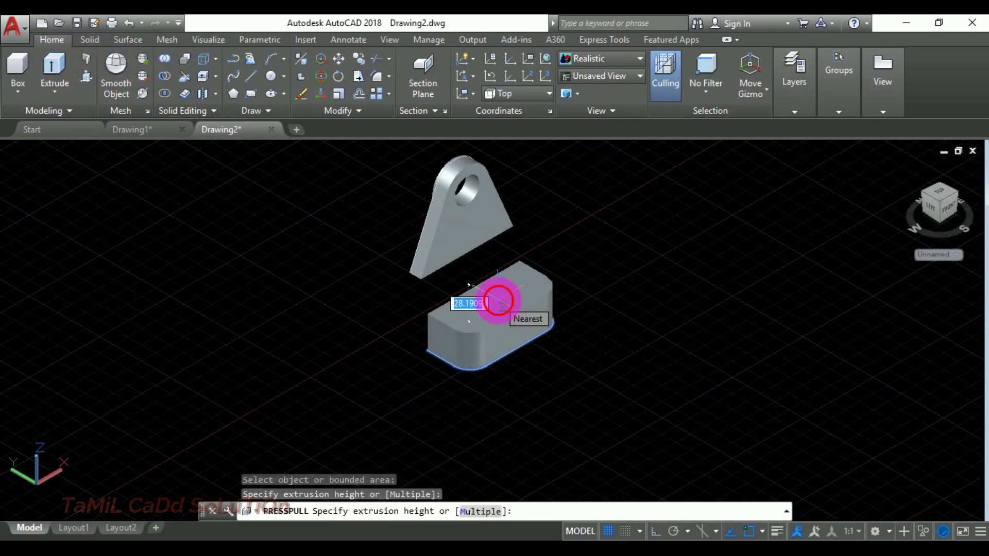
pyautogui.write('10')
pyautogui.press('Return')
pyautogui.press('Escape')
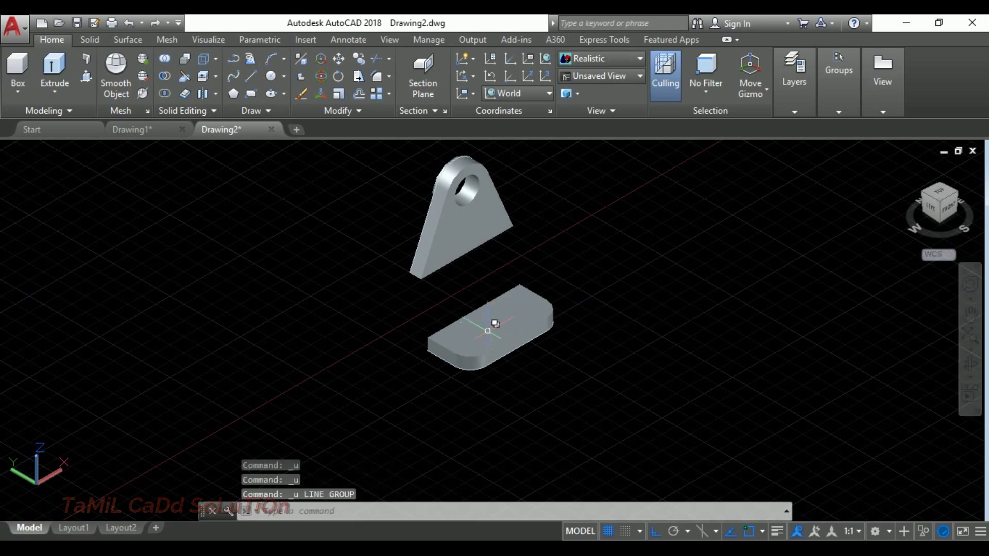
pyautogui.hotkey('ctrl', 'z')
# Select the base plate solid and start a move, then cancel and clear the selection
pyautogui.click(367, 412)
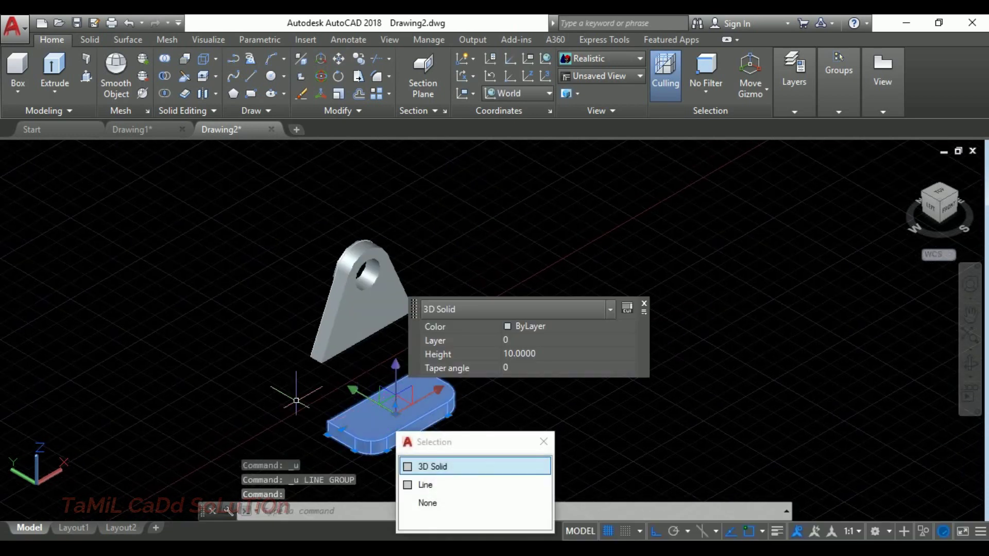
pyautogui.click(446, 468)
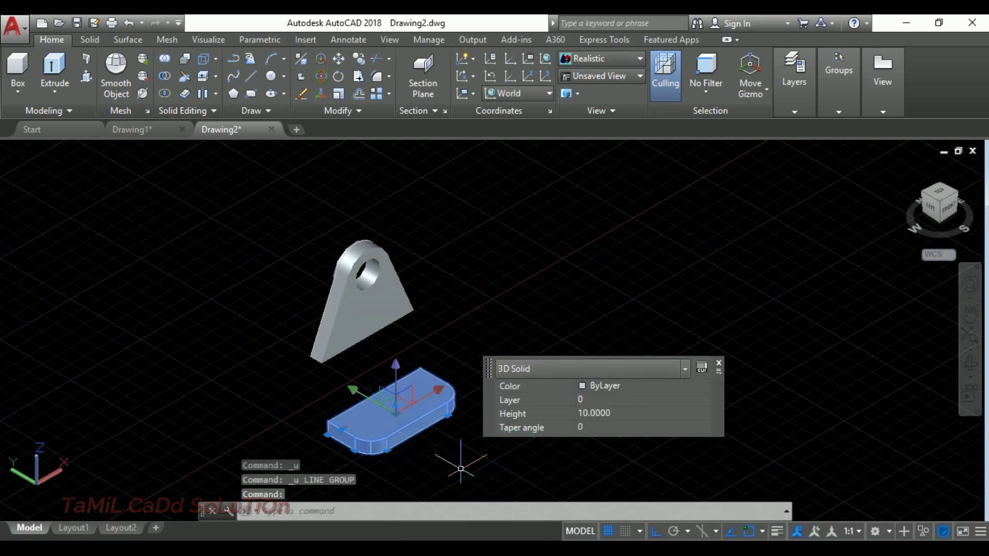
pyautogui.write('m')
pyautogui.press('Return')
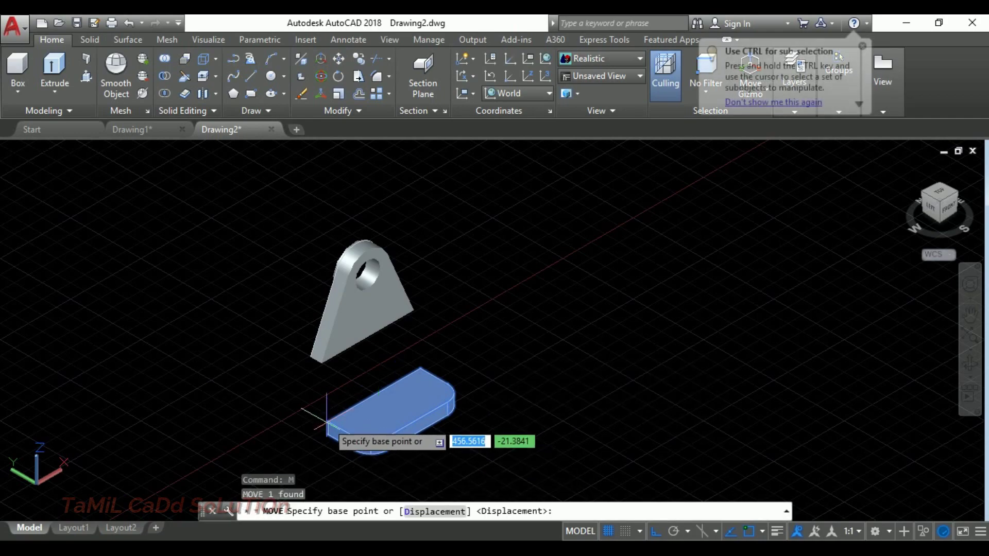
pyautogui.click(329, 422)
pyautogui.scroll(3, 315, 360)
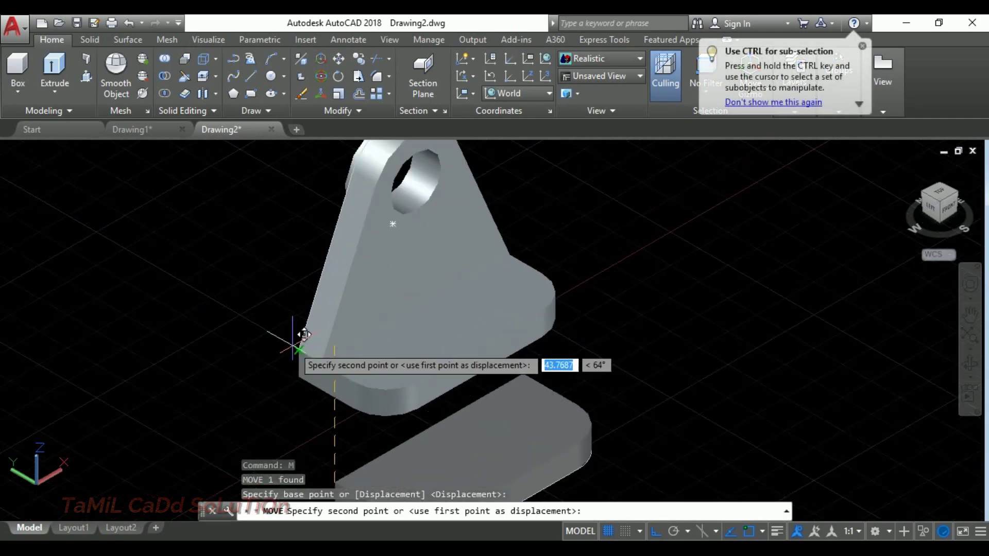
pyautogui.press('Escape')
pyautogui.scroll(-4, 522, 395)
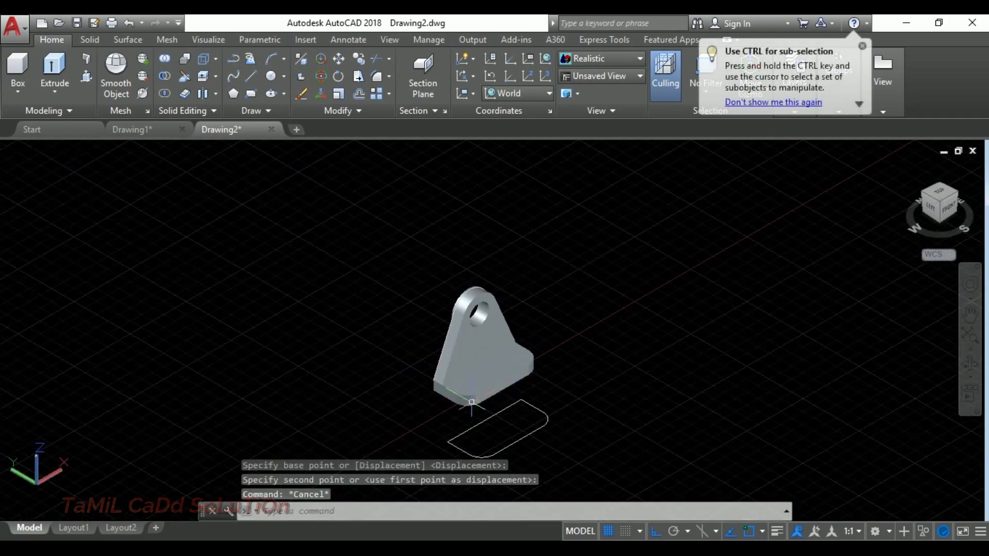
pyautogui.click(472, 353)
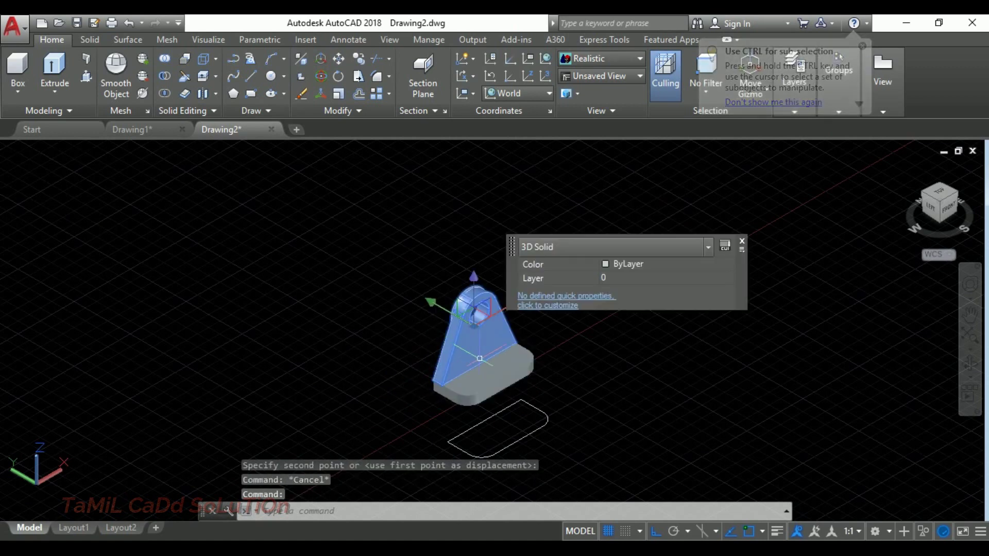
pyautogui.press('Escape')
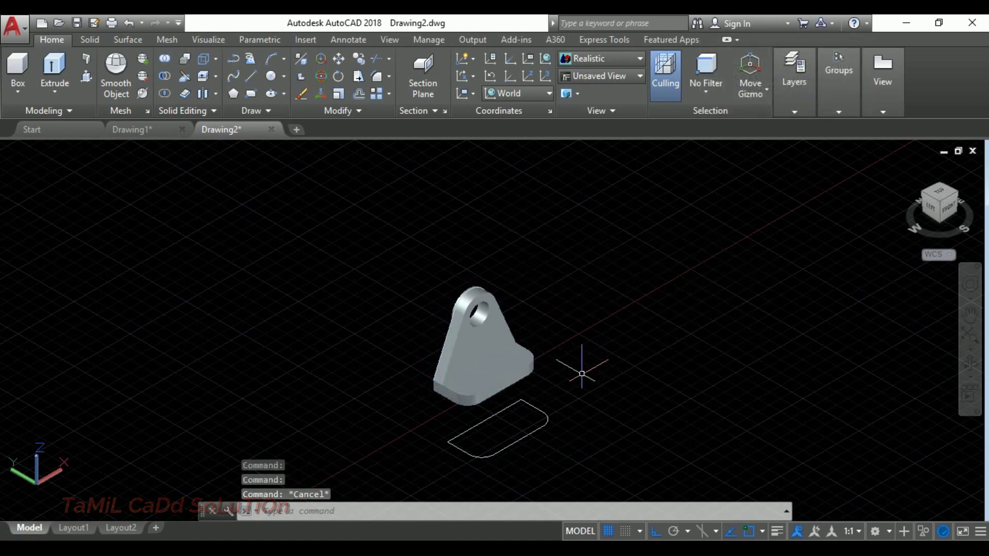
# Union the base plate and upright bracket, then move the merged solid up and right
pyautogui.click(165, 58)
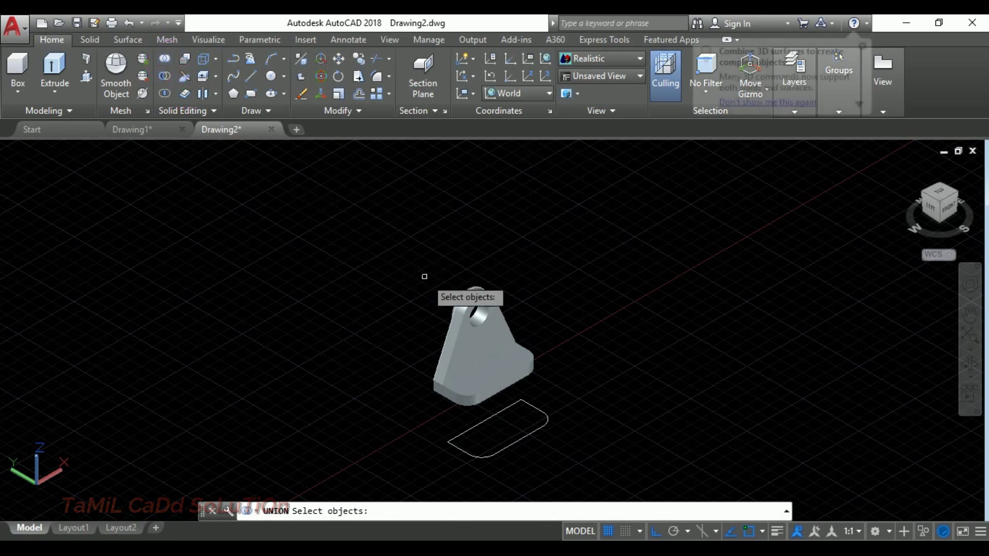
pyautogui.click(459, 336)
pyautogui.click(507, 375)
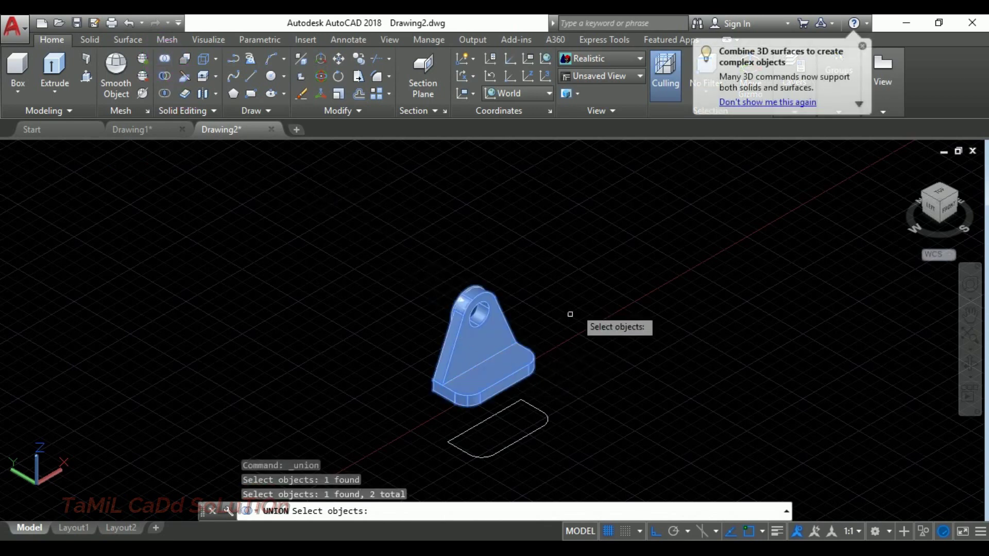
pyautogui.press('Return')
pyautogui.click(533, 335)
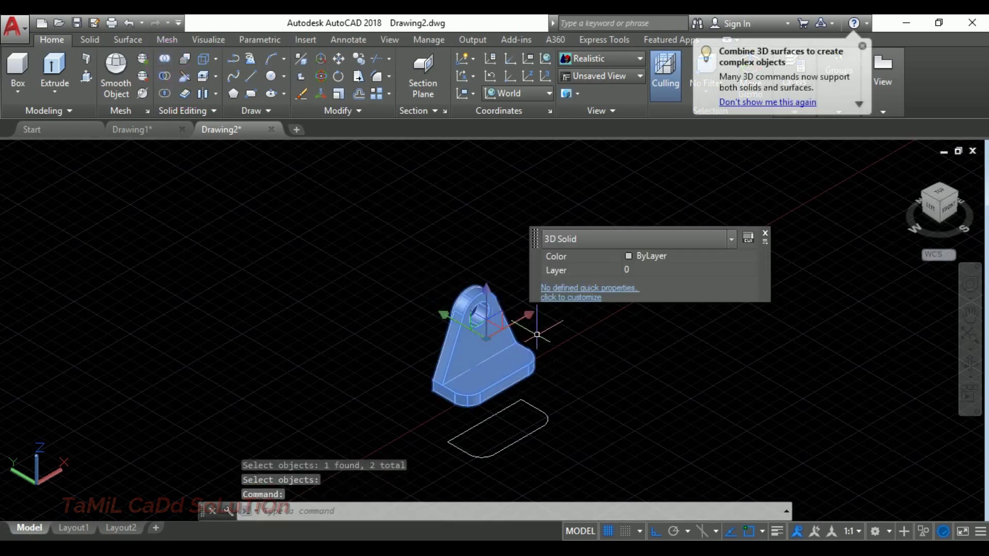
pyautogui.write('m')
pyautogui.press('Return')
pyautogui.click(536, 335)
pyautogui.click(650, 263)
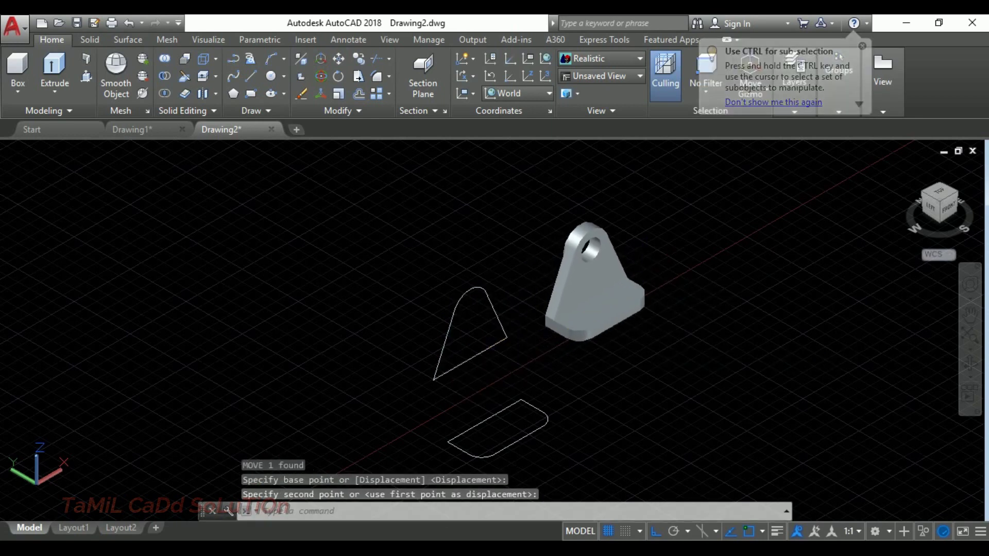
# Delete the leftover profile curves using window selections and reframe the bracket
pyautogui.click(545, 453)
pyautogui.click(431, 354)
pyautogui.press('Delete')
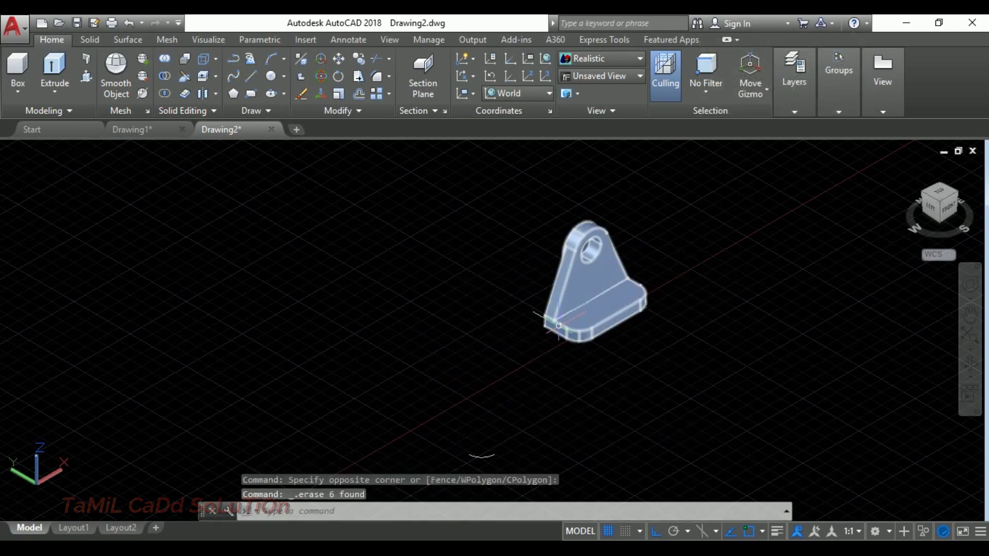
pyautogui.click(493, 470)
pyautogui.click(386, 402)
pyautogui.press('Delete')
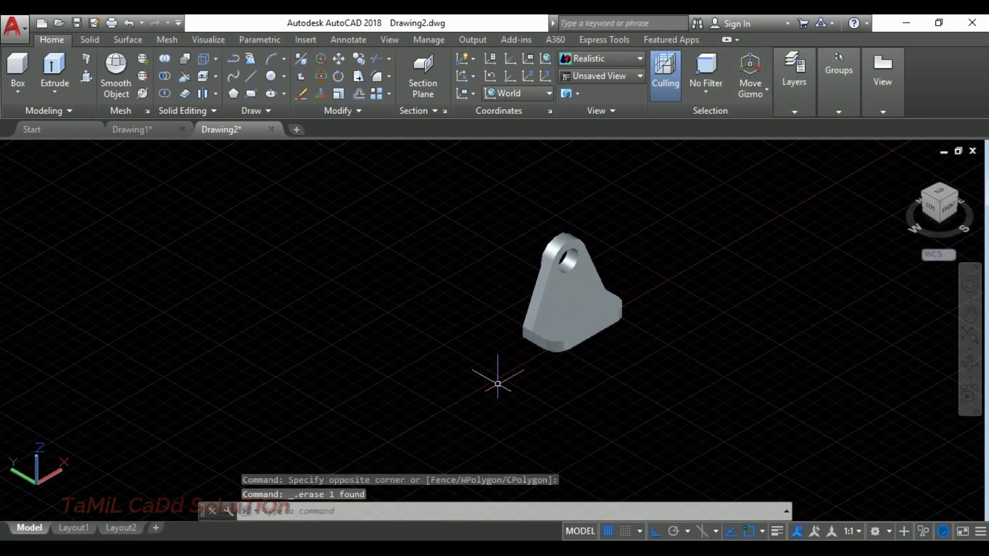
pyautogui.scroll(3, 561, 334)
pyautogui.moveTo(599, 277)
pyautogui.mouseDown(button='middle')
pyautogui.moveTo(535, 327)
pyautogui.moveTo(453, 361)
pyautogui.mouseUp(button='middle')
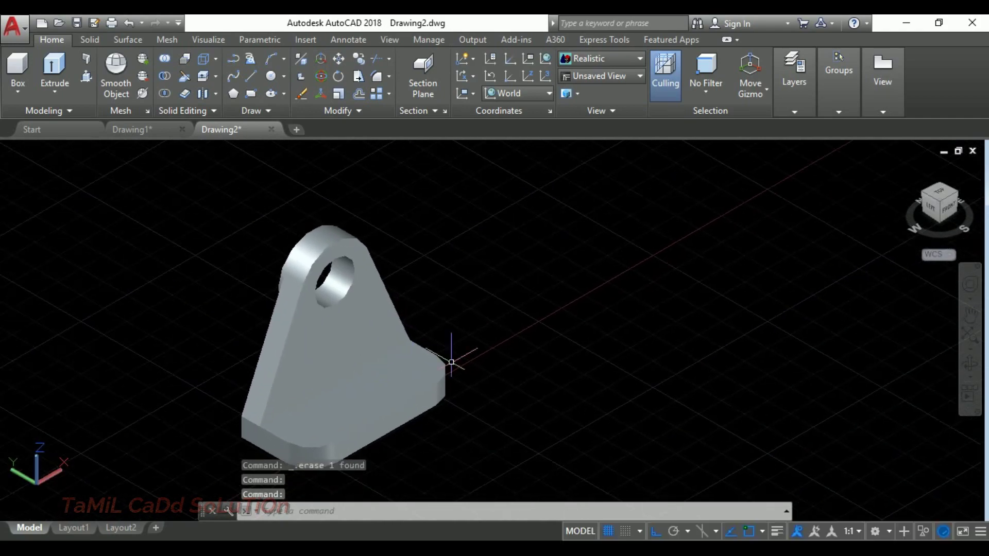
pyautogui.scroll(-2, 442, 309)
pyautogui.scroll(2, 414, 349)
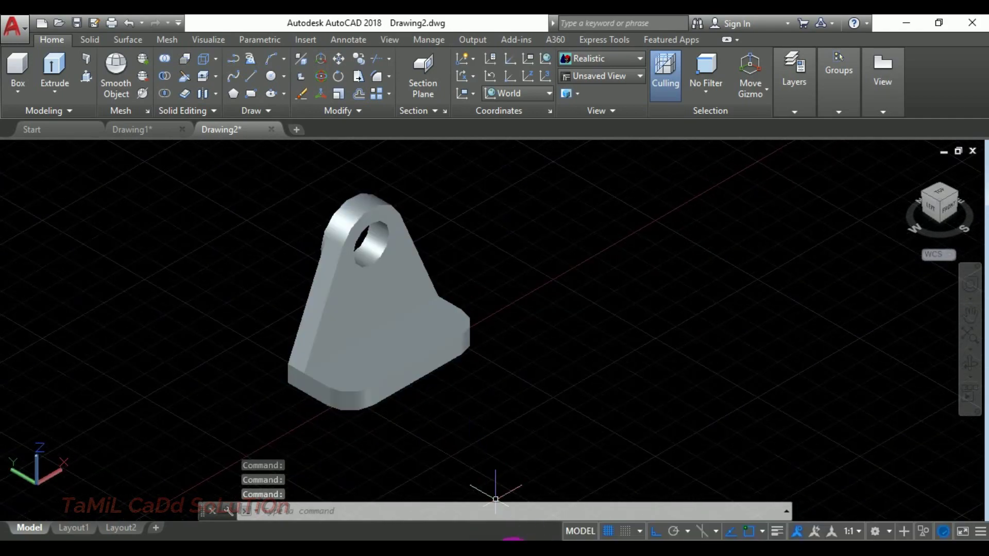
pyautogui.click(512, 546)
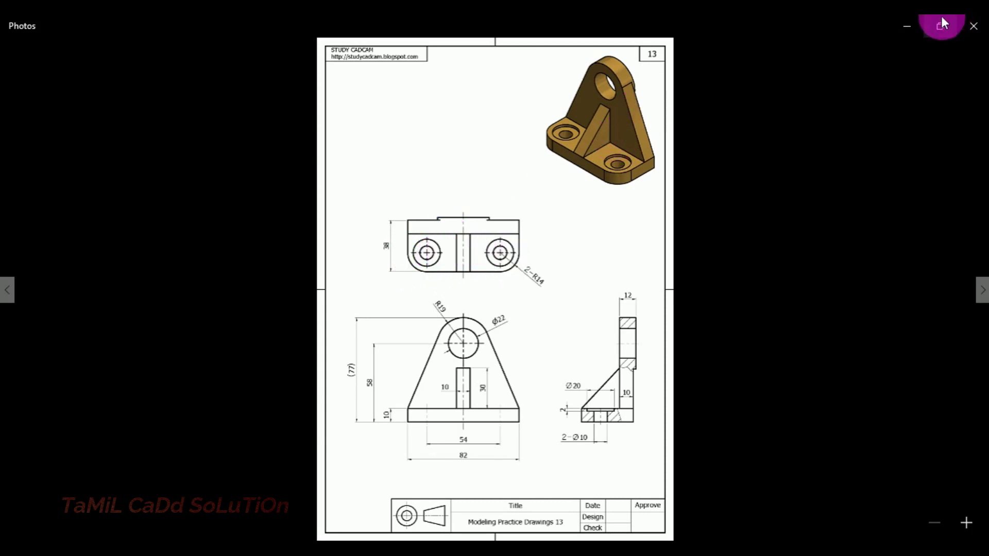
# Minimize the Photos reference viewer to bring back the AutoCAD model
pyautogui.click(921, 24)
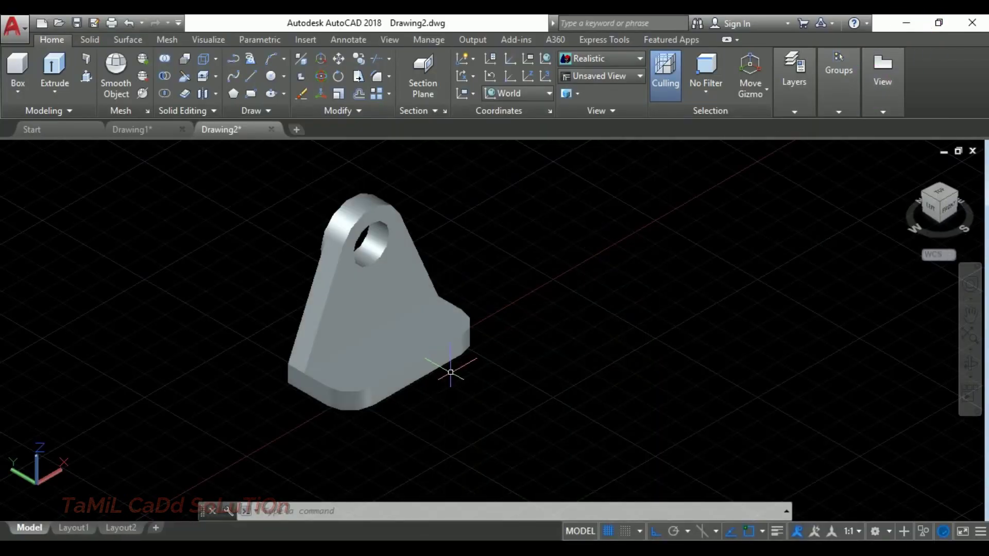
# Draw two guide lines on the base plate, the second 27 units long
pyautogui.click(259, 79)
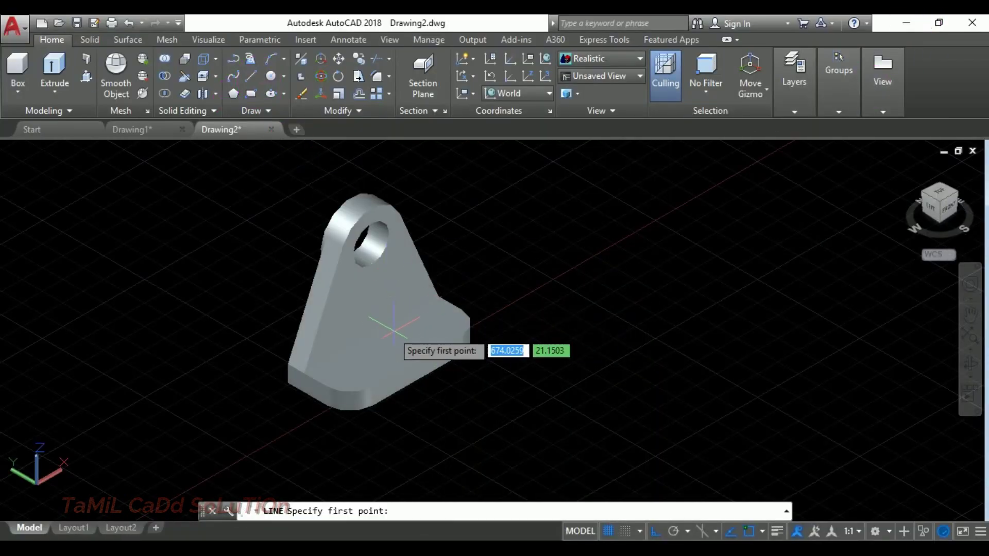
pyautogui.click(378, 337)
pyautogui.click(416, 359)
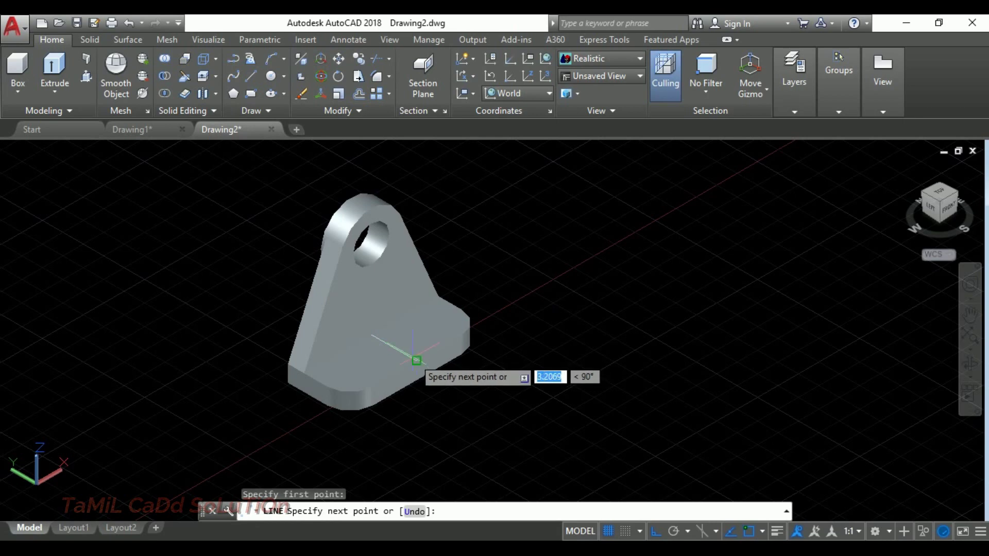
pyautogui.press('Escape')
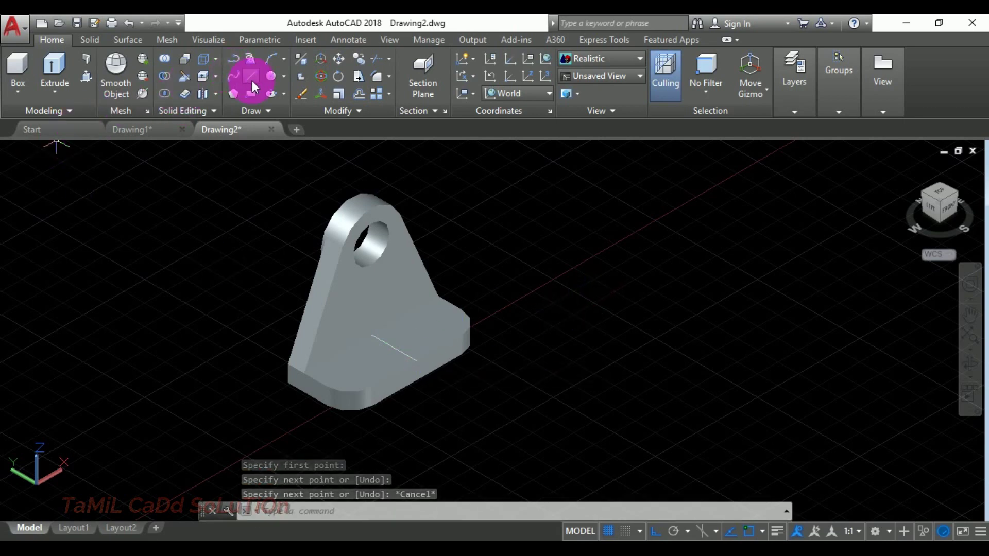
pyautogui.click(234, 78)
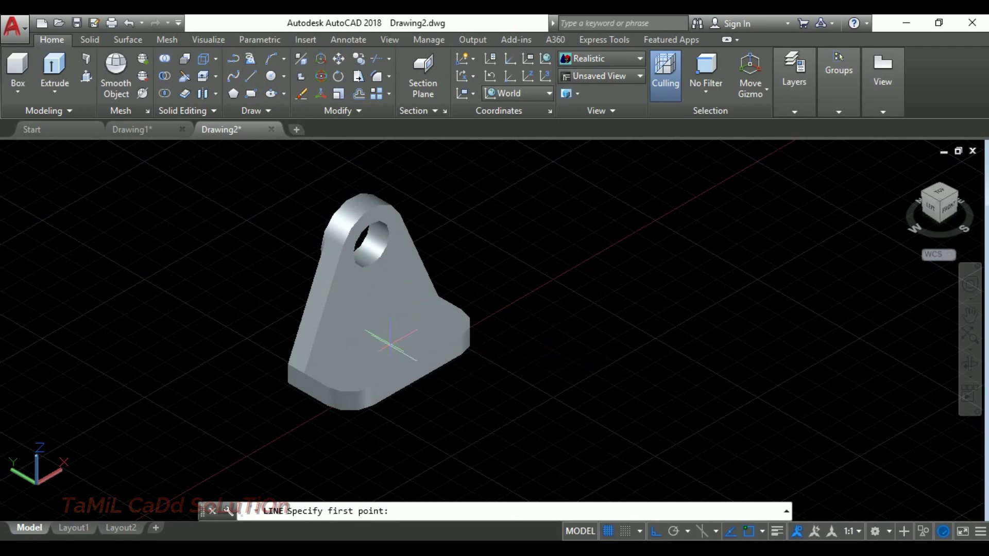
pyautogui.click(394, 348)
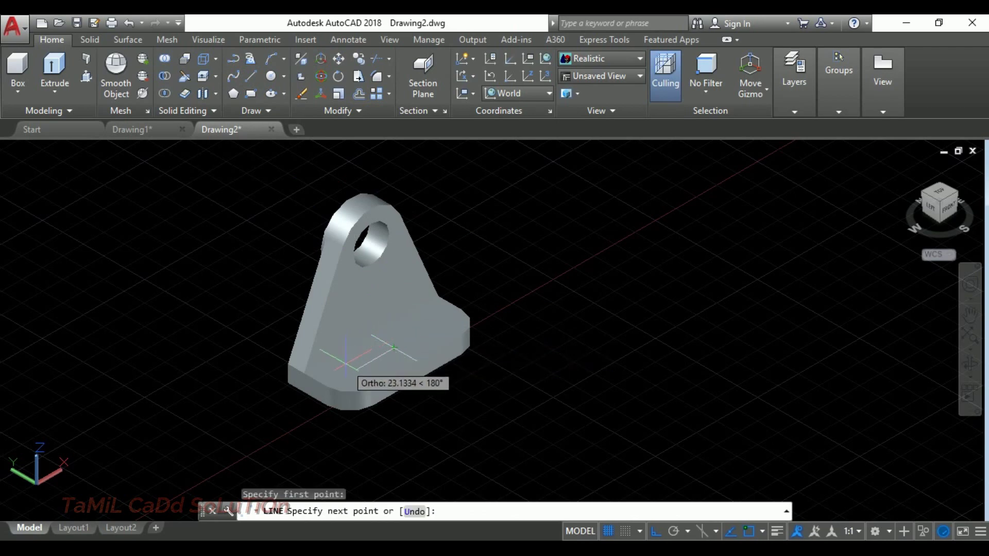
pyautogui.write('27')
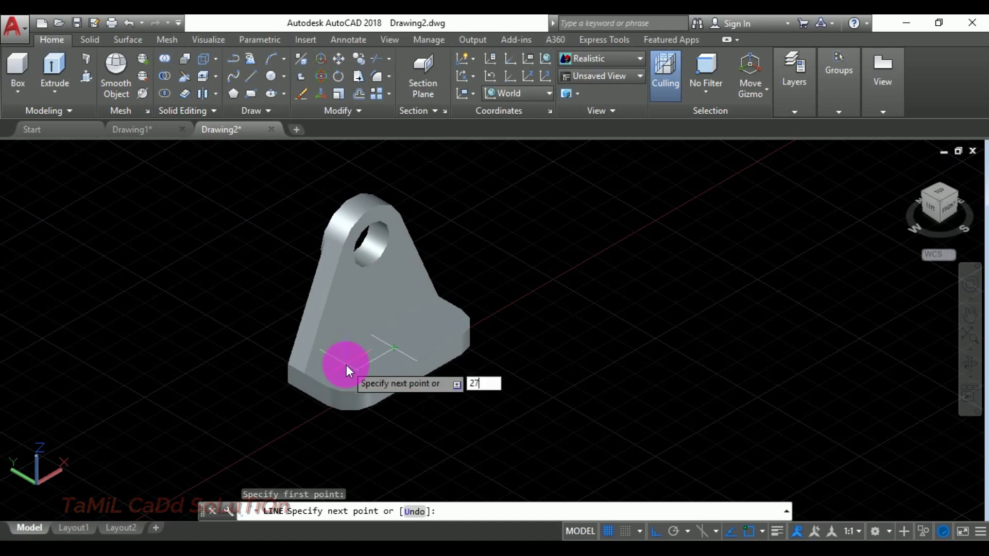
pyautogui.press('Return')
pyautogui.press('Escape')
pyautogui.scroll(2, 372, 367)
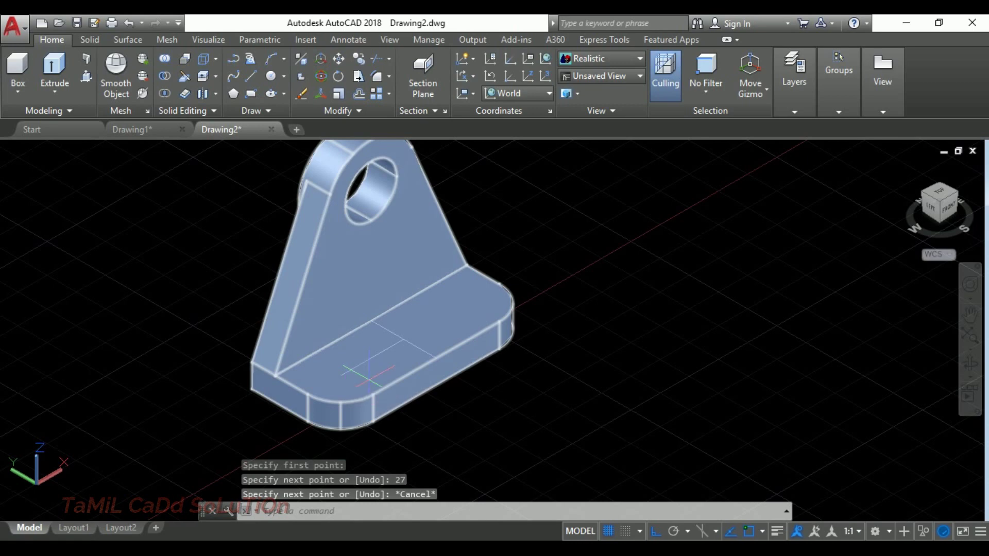
# Draw a radius-10 circle centred at the guide line's end
pyautogui.write('c')
pyautogui.press('Return')
pyautogui.click(338, 374)
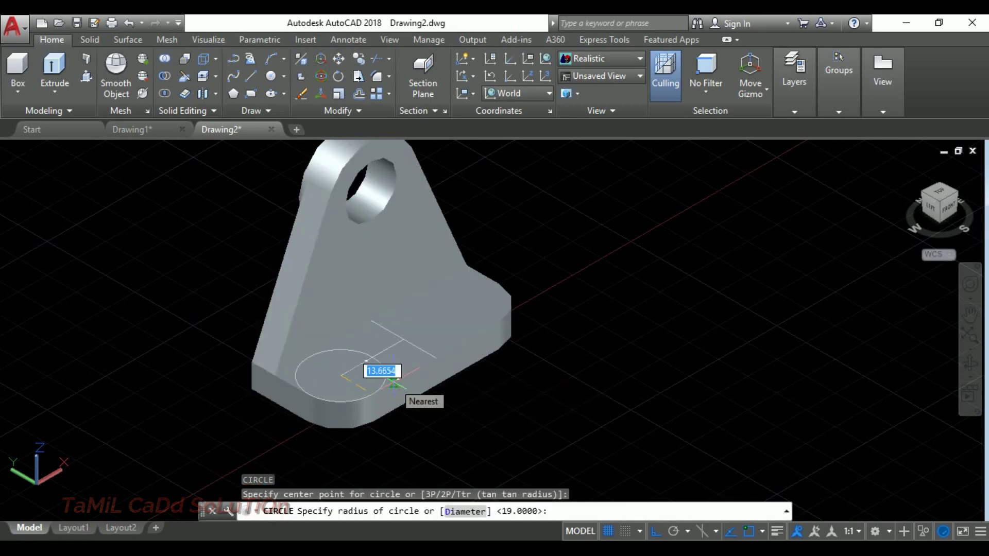
pyautogui.write('0')
pyautogui.press('Return')
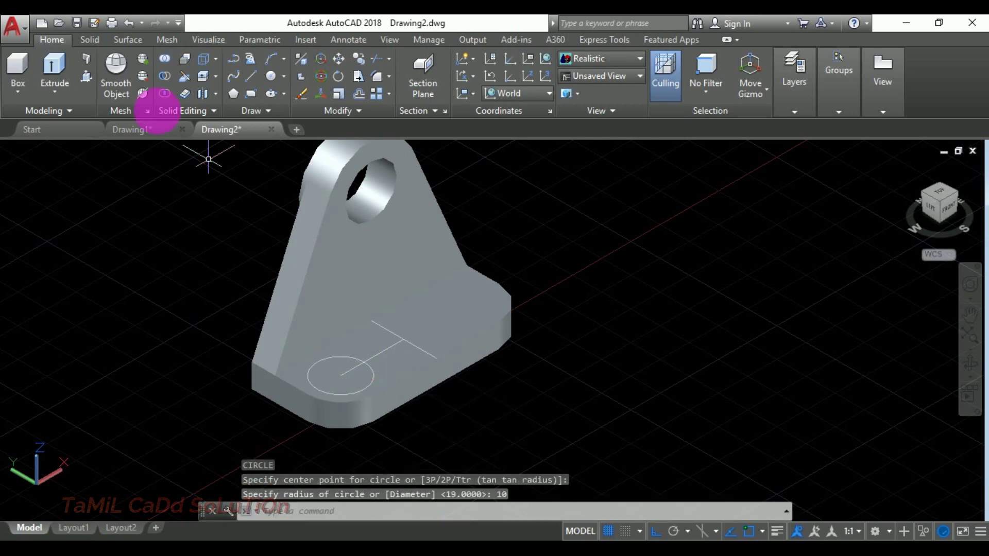
# Press-pull the circle 2 units into the base plate to form the recess
pyautogui.click(85, 76)
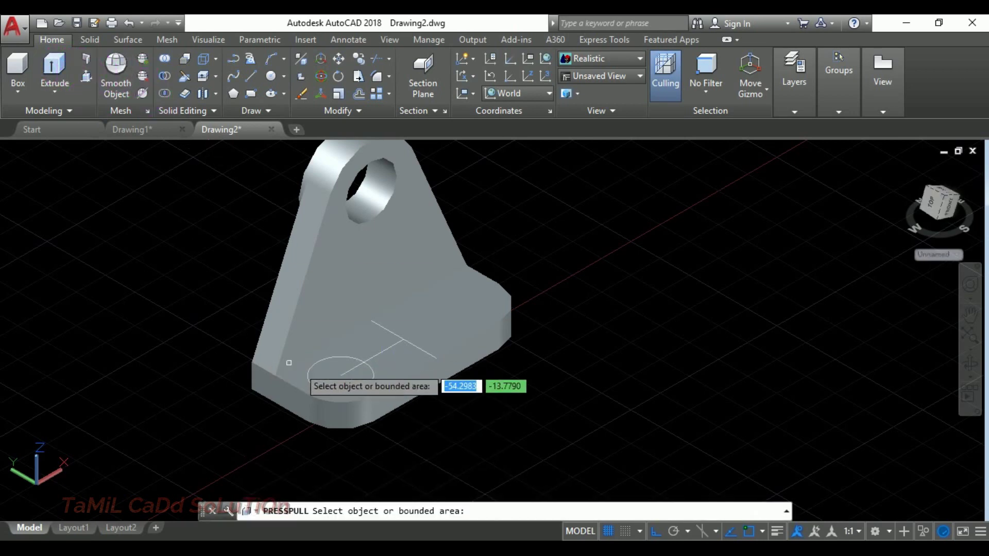
pyautogui.click(329, 374)
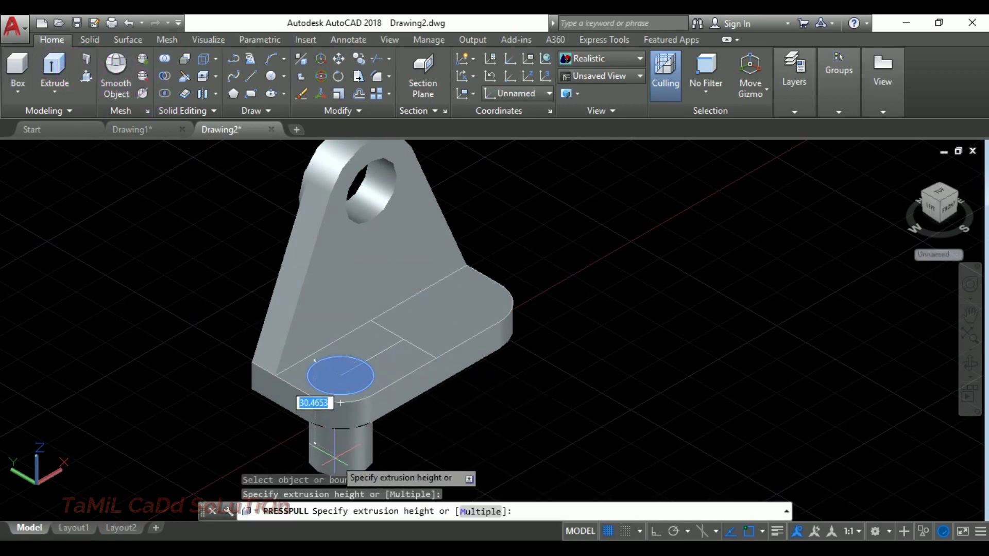
pyautogui.write('2')
pyautogui.press('Return')
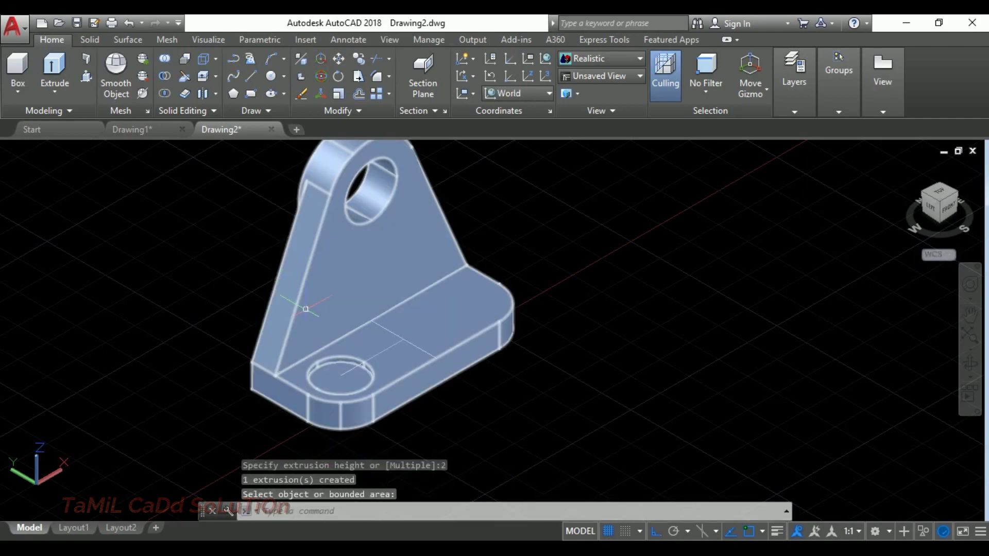
pyautogui.press('Return')
pyautogui.scroll(4, 306, 309)
pyautogui.moveTo(391, 341)
pyautogui.mouseDown(button='middle')
pyautogui.moveTo(354, 260)
pyautogui.moveTo(366, 336)
pyautogui.mouseUp(button='middle')
# With Ortho off, move the UCS origin to the recess's bottom centre
pyautogui.scroll(-2, 279, 405)
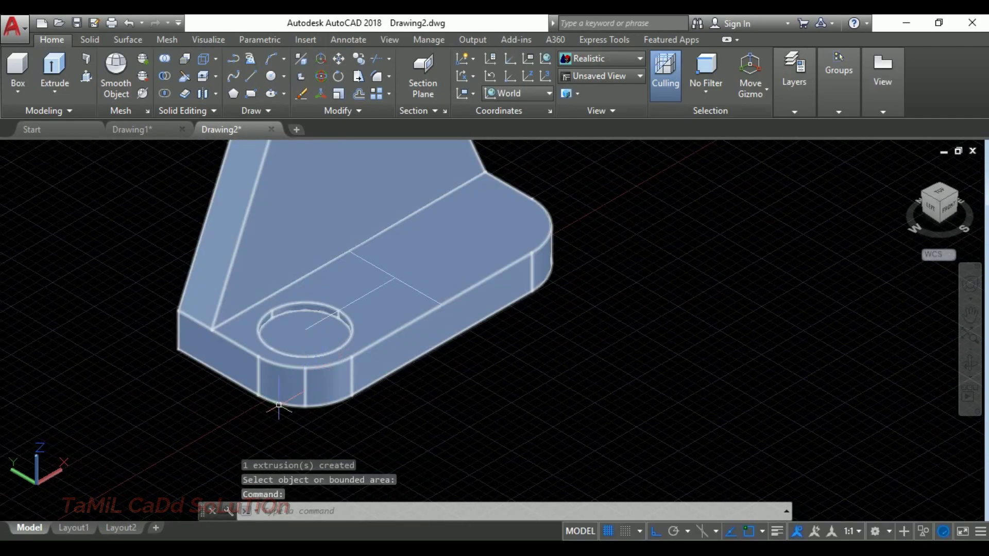
pyautogui.moveTo(279, 405); pyautogui.dragTo(282, 352, button='middle')
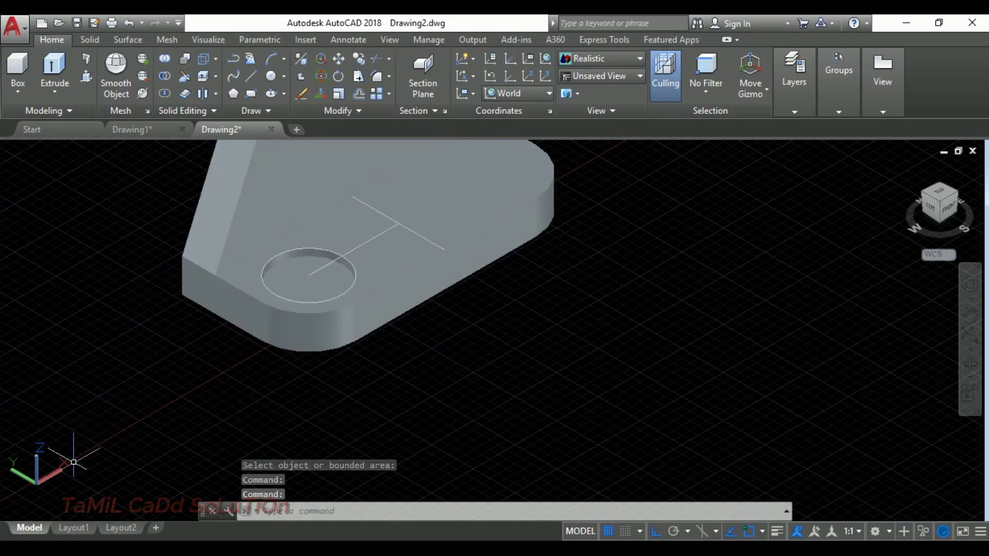
pyautogui.click(45, 479)
pyautogui.click(87, 456)
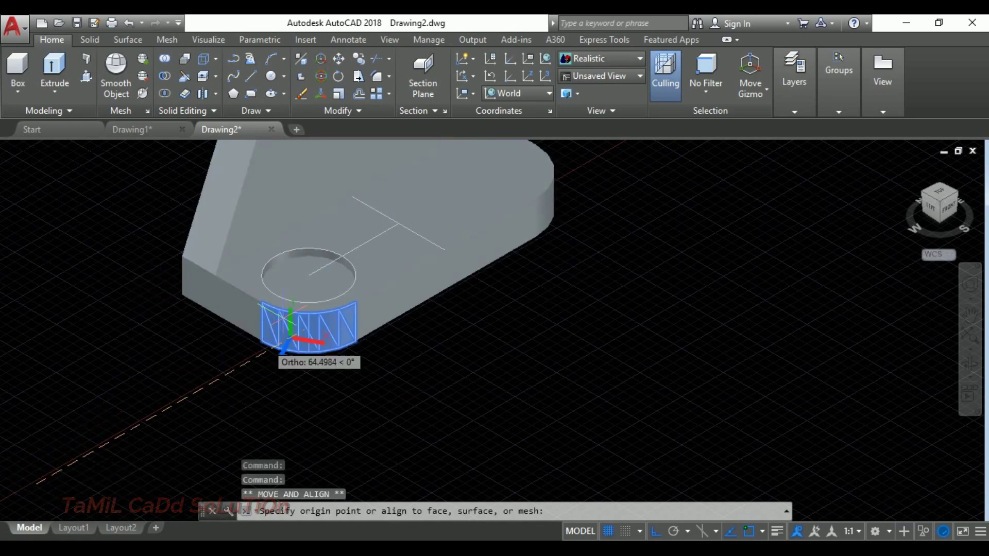
pyautogui.scroll(3, 309, 275)
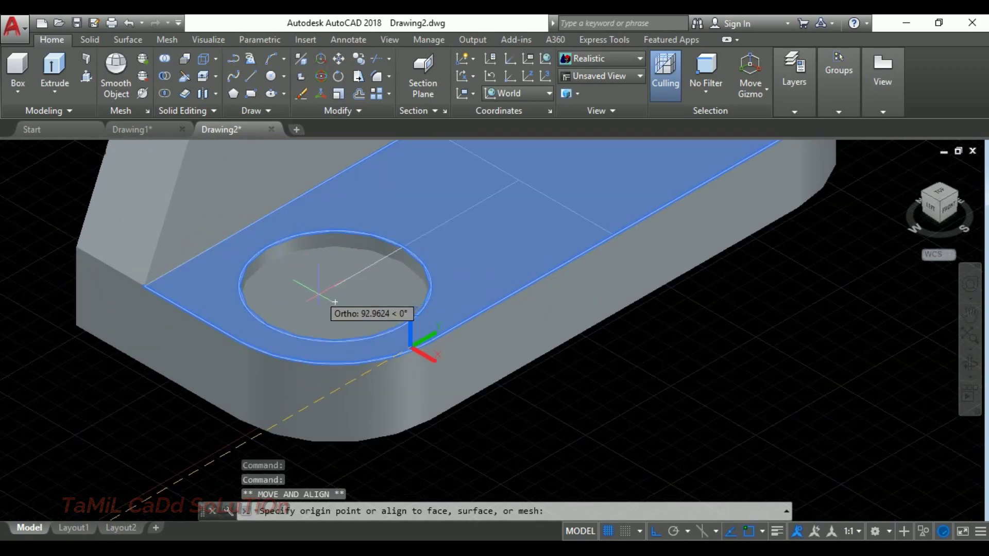
pyautogui.scroll(-3, 511, 383)
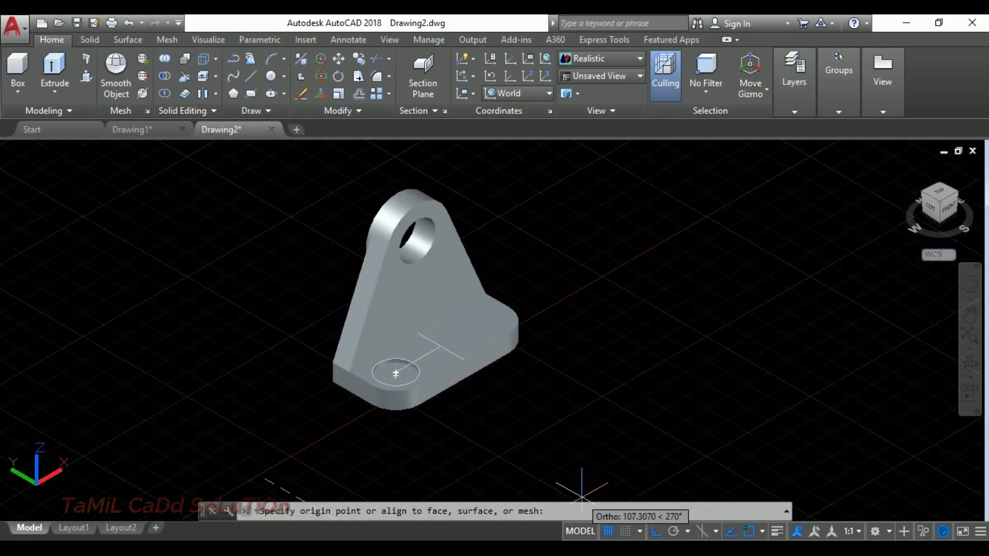
pyautogui.click(672, 532)
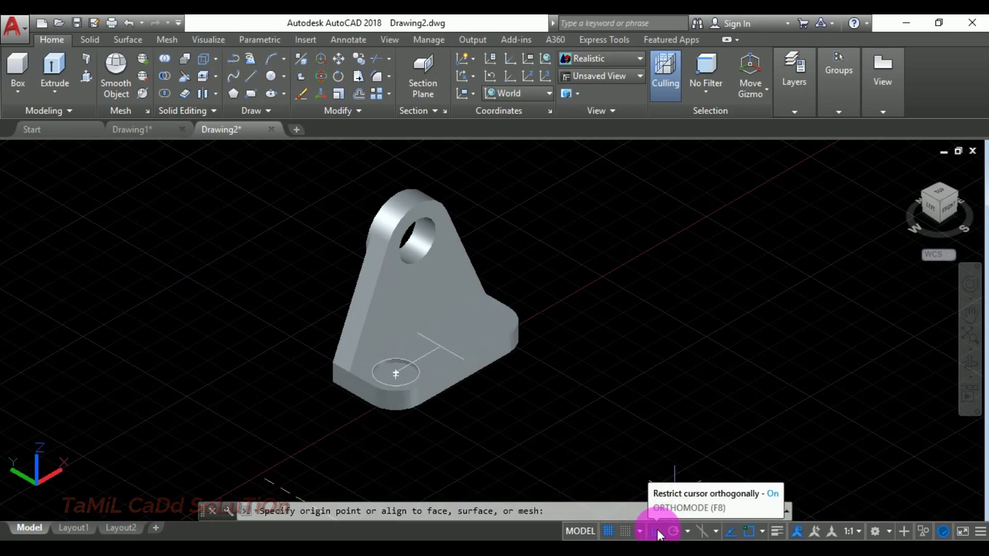
pyautogui.click(657, 529)
pyautogui.scroll(3, 394, 380)
pyautogui.scroll(2, 395, 380)
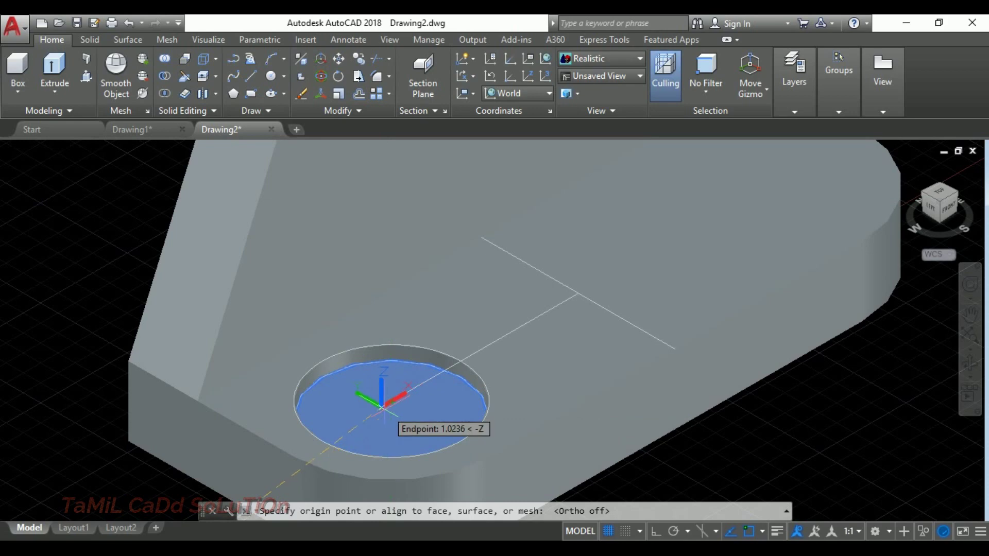
pyautogui.click(389, 413)
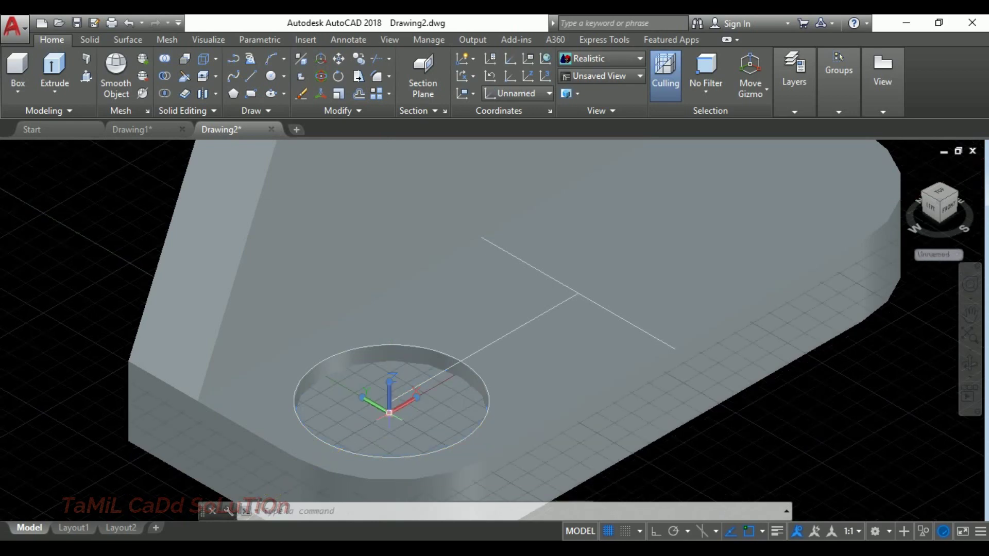
pyautogui.press('Return')
pyautogui.moveTo(491, 404); pyautogui.dragTo(464, 286, button='middle')
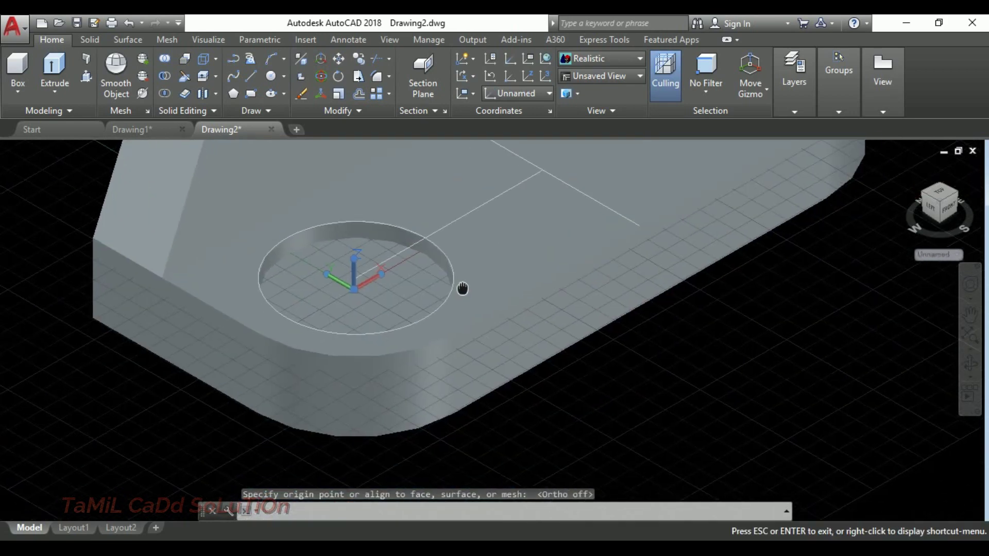
pyautogui.scroll(-3, 464, 287)
pyautogui.scroll(1, 402, 340)
pyautogui.write('c')
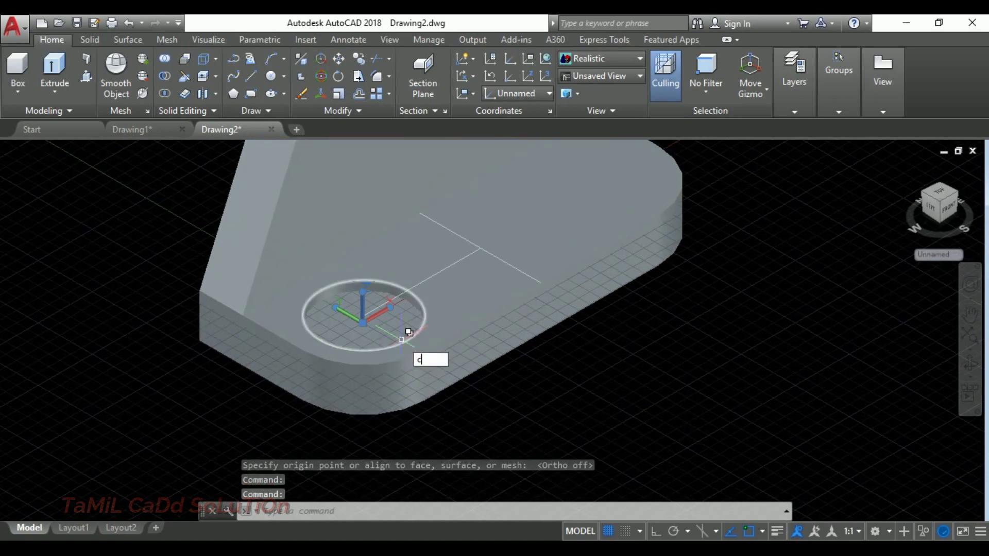
# Draw a radius-5 circle centred in the recess
pyautogui.press('Return')
pyautogui.scroll(3, 381, 322)
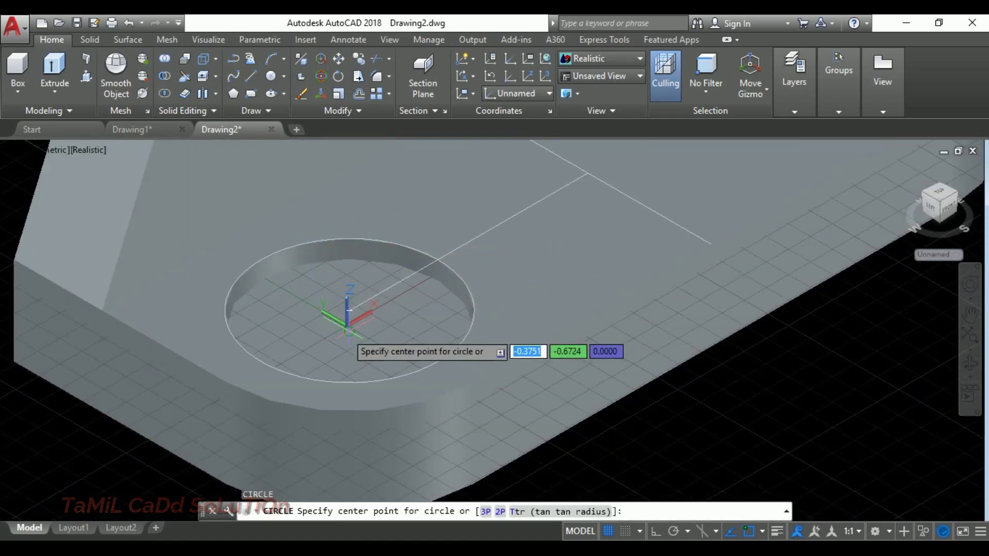
pyautogui.click(348, 329)
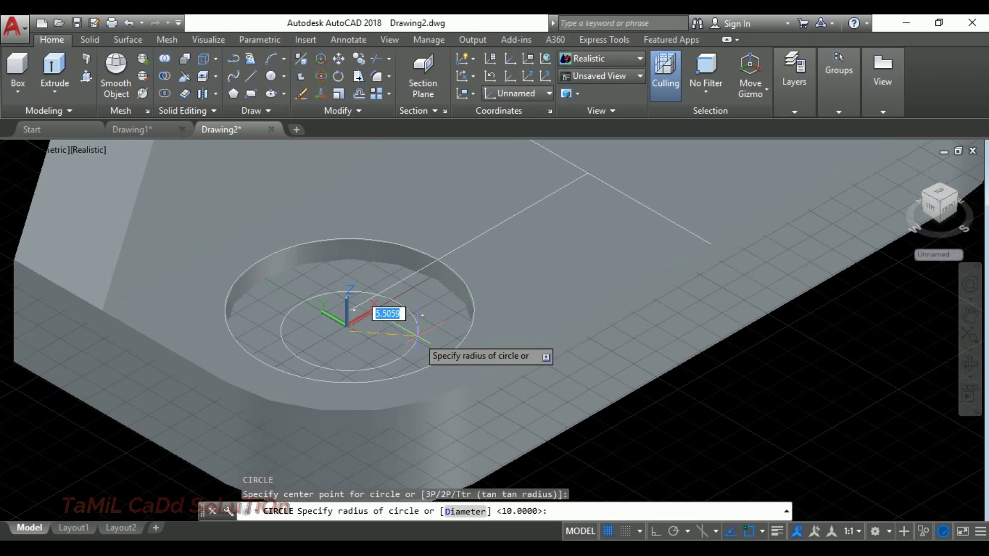
pyautogui.write('5')
pyautogui.press('Return')
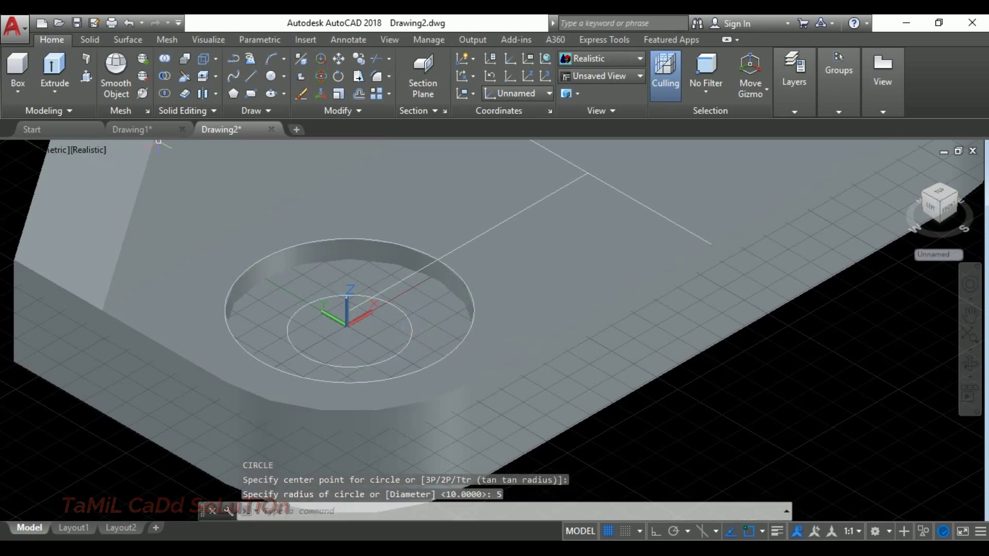
# Press-pull the radius-5 circle down through the base to cut the hole
pyautogui.hotkey('ctrl', 'shift', 'e')
pyautogui.click(334, 330)
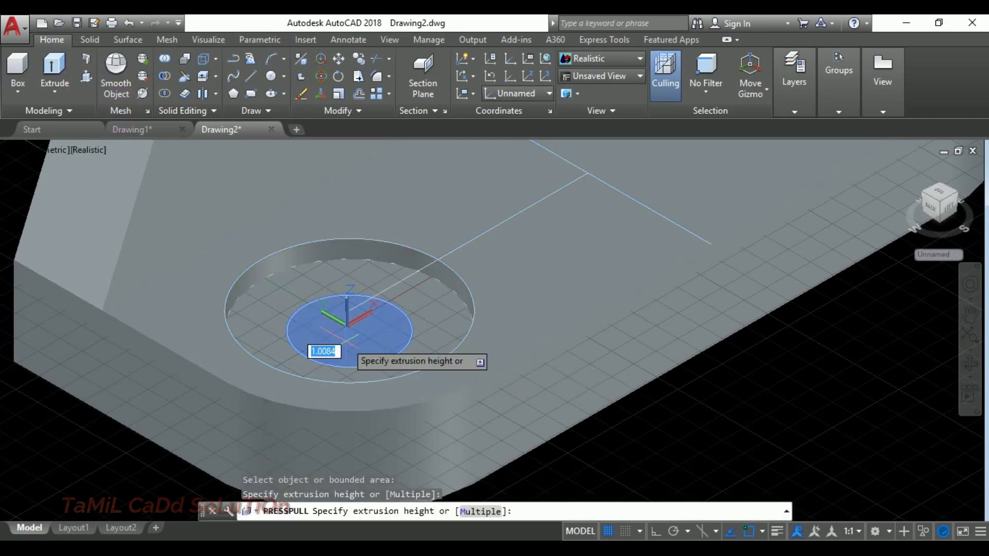
pyautogui.scroll(-5, 309, 319)
pyautogui.click(332, 393)
pyautogui.scroll(5, 309, 355)
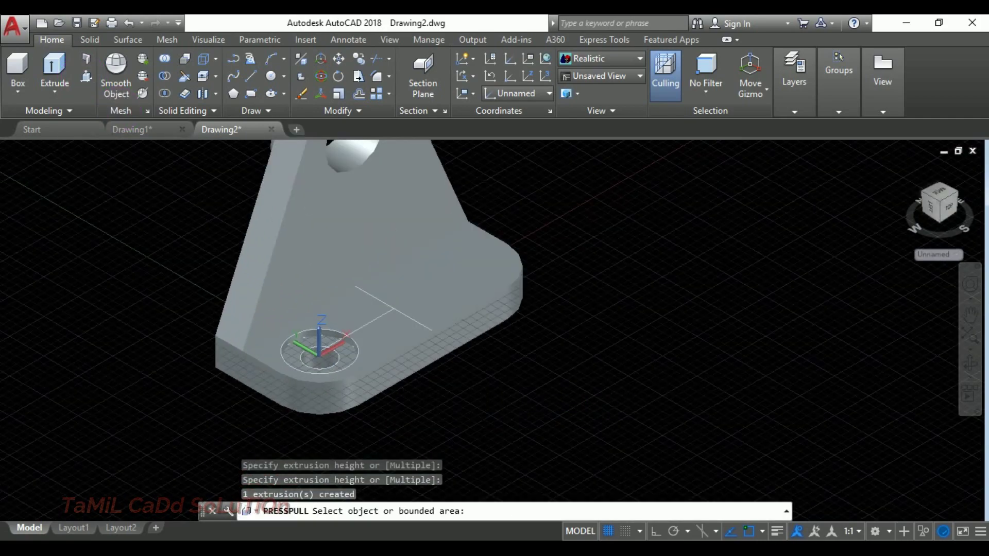
pyautogui.scroll(2, 309, 351)
pyautogui.scroll(2, 341, 355)
pyautogui.press('Escape')
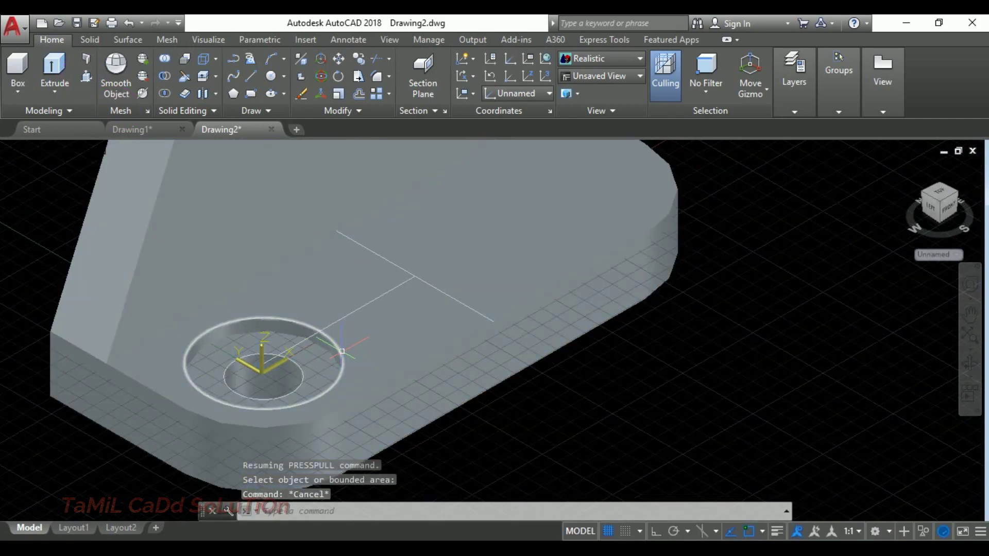
# Select the recess's outer and inner circles
pyautogui.click(342, 355)
pyautogui.click(400, 404)
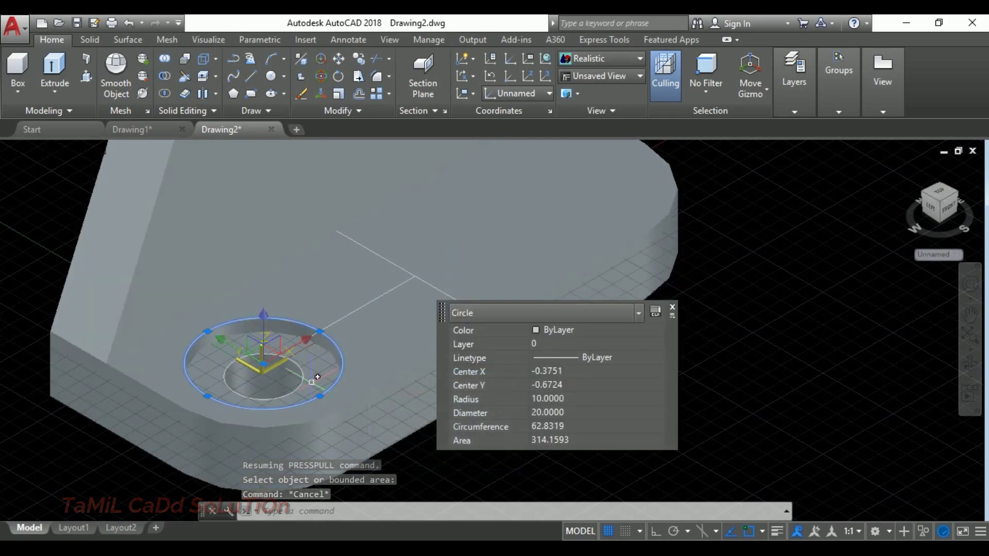
pyautogui.click(309, 372)
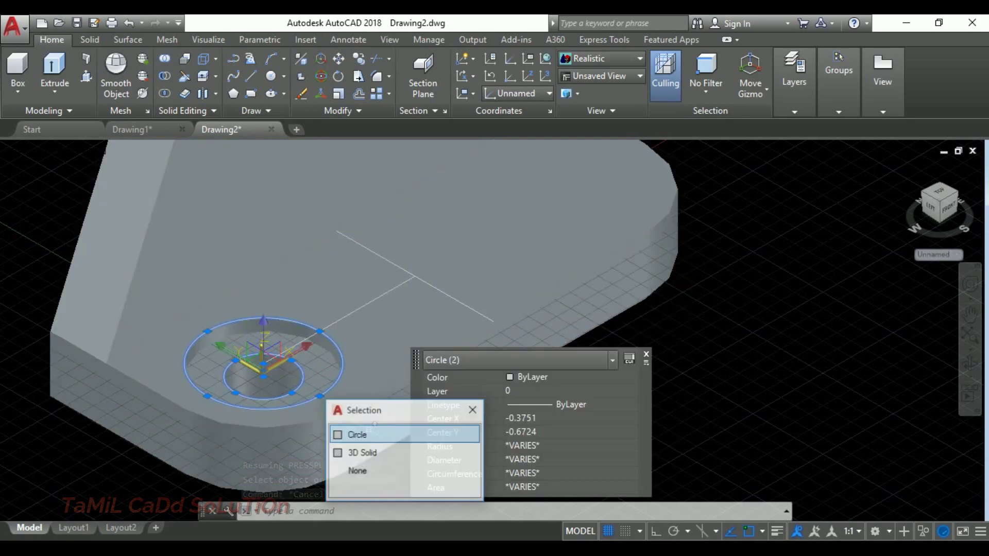
pyautogui.click(370, 431)
# Mirror both circles across a midpoint-to-midpoint line, keeping the originals
pyautogui.write('mi')
pyautogui.press('Return')
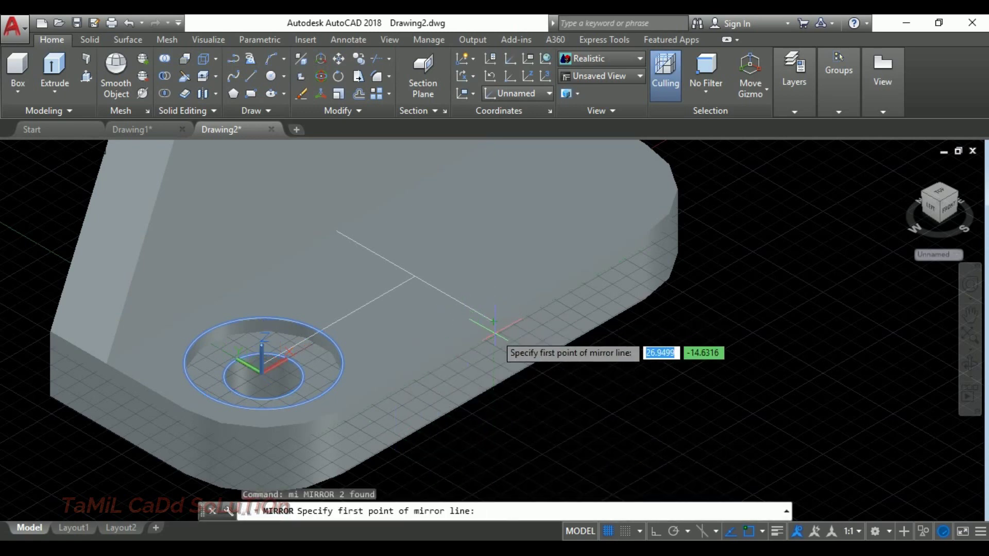
pyautogui.keyDown('shift'); pyautogui.rightClick(513, 348); pyautogui.keyUp('shift')
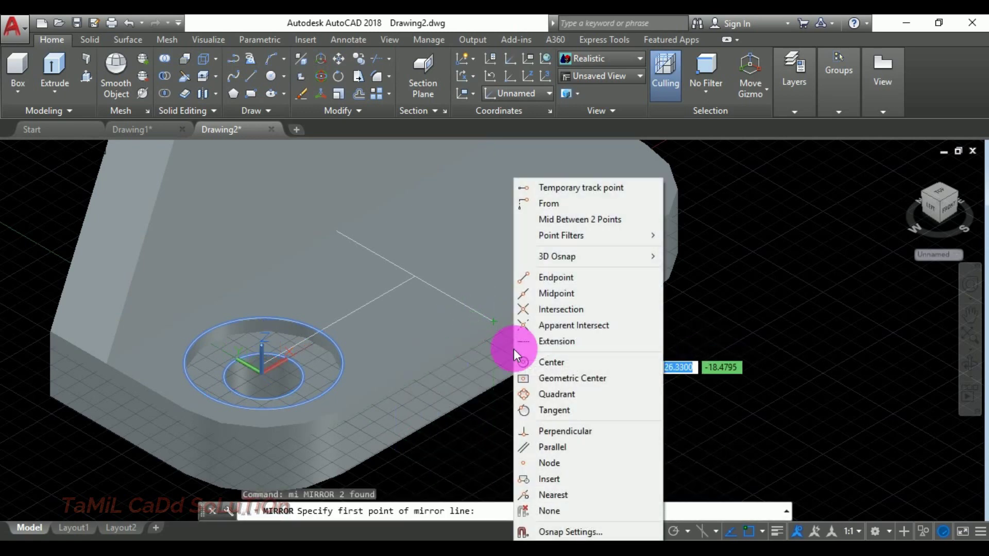
pyautogui.click(551, 293)
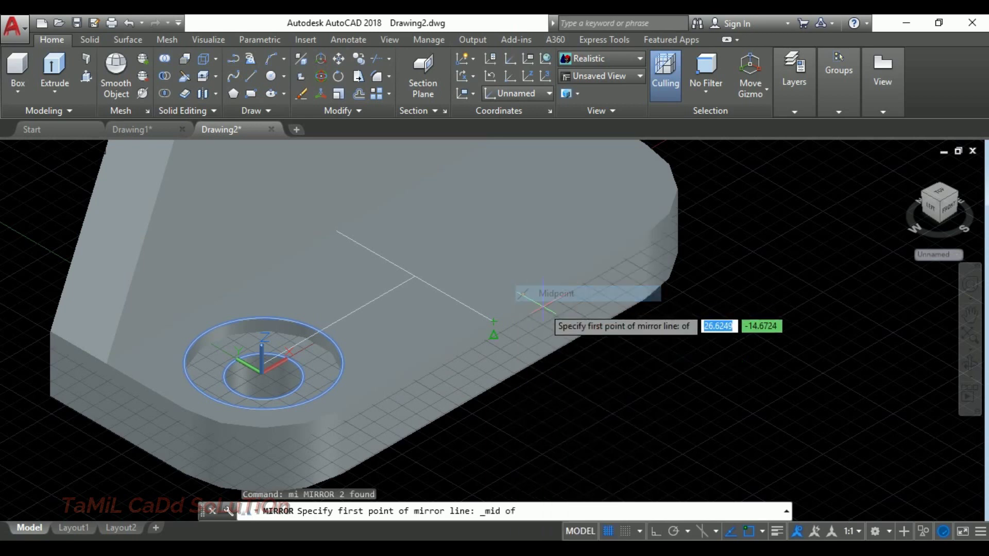
pyautogui.click(492, 330)
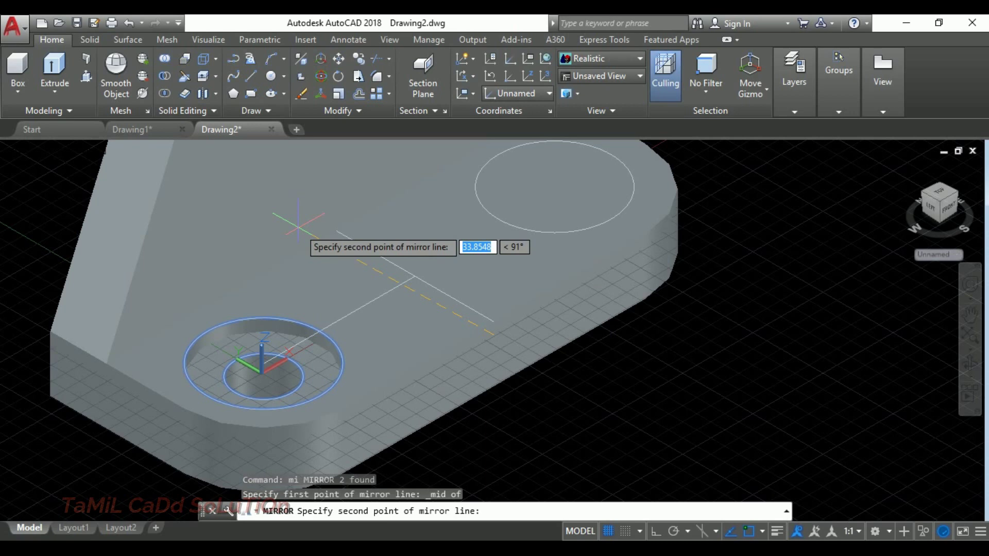
pyautogui.keyDown('shift'); pyautogui.rightClick(298, 225); pyautogui.keyUp('shift')
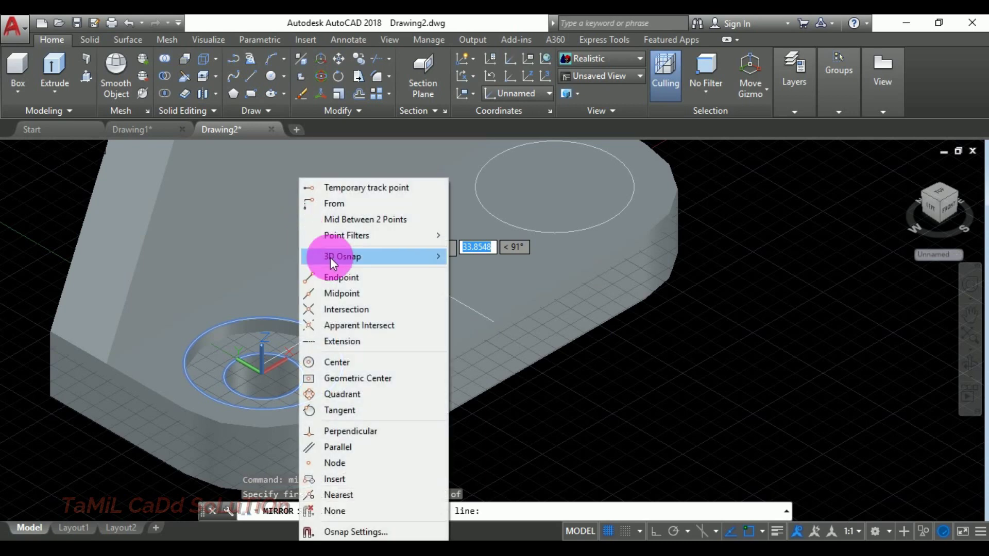
pyautogui.click(339, 293)
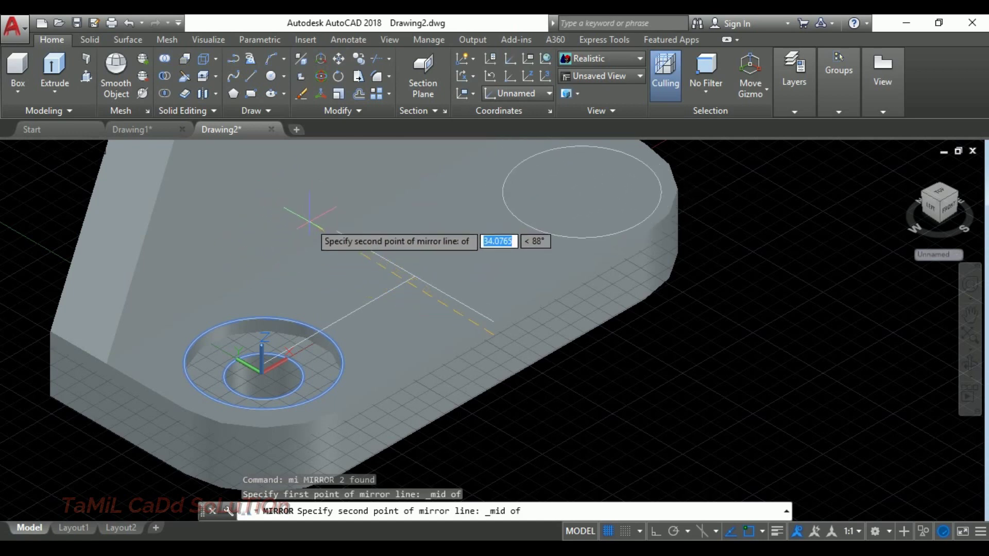
pyautogui.click(336, 250)
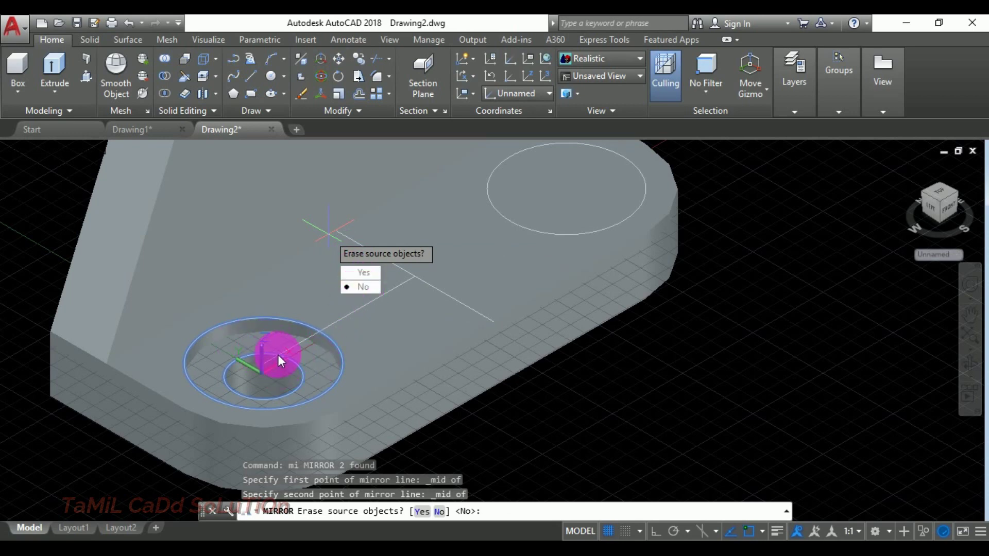
pyautogui.click(368, 286)
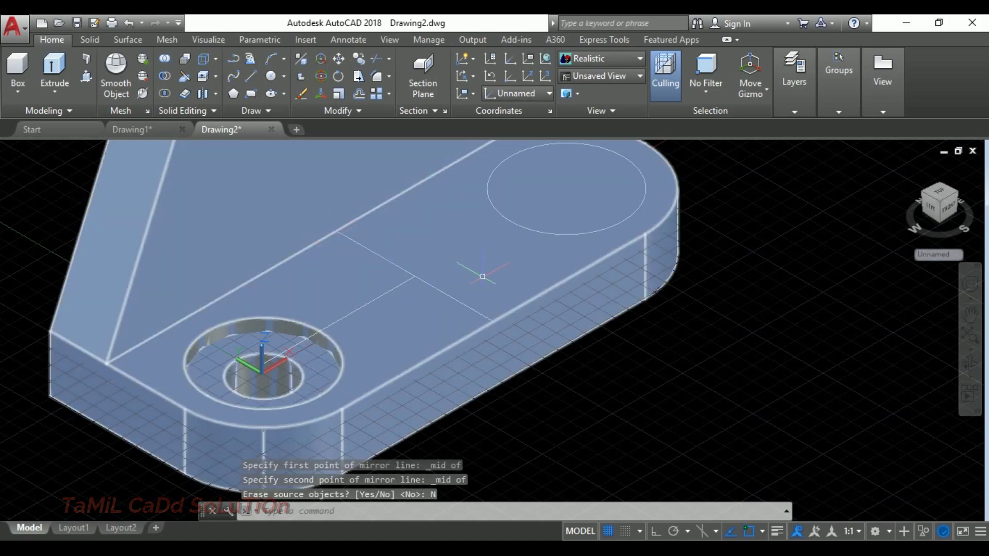
pyautogui.moveTo(481, 275); pyautogui.dragTo(376, 320, button='middle')
# Press-pull the mirrored outer circle 2 units down into the base
pyautogui.scroll(-2, 416, 311)
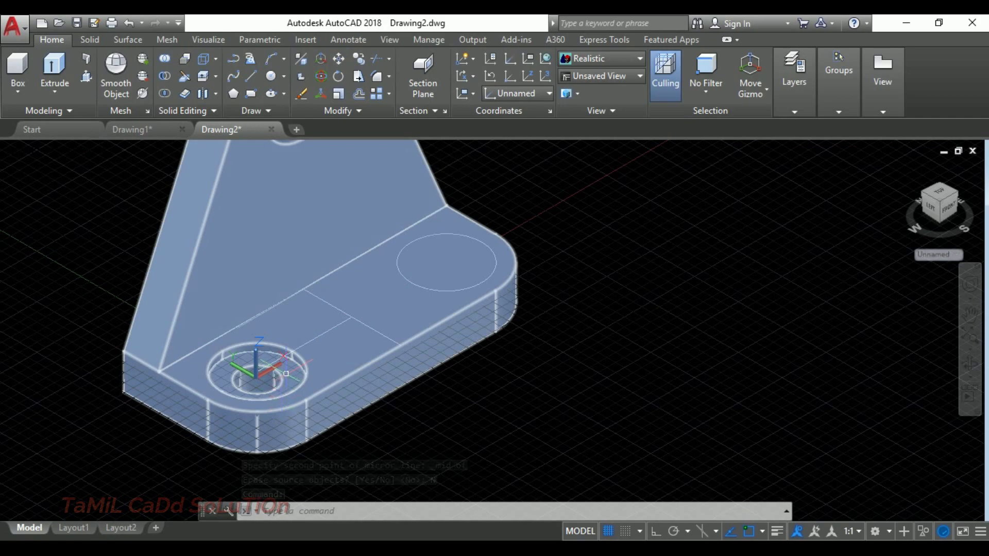
pyautogui.moveTo(388, 329); pyautogui.dragTo(311, 386, button='middle')
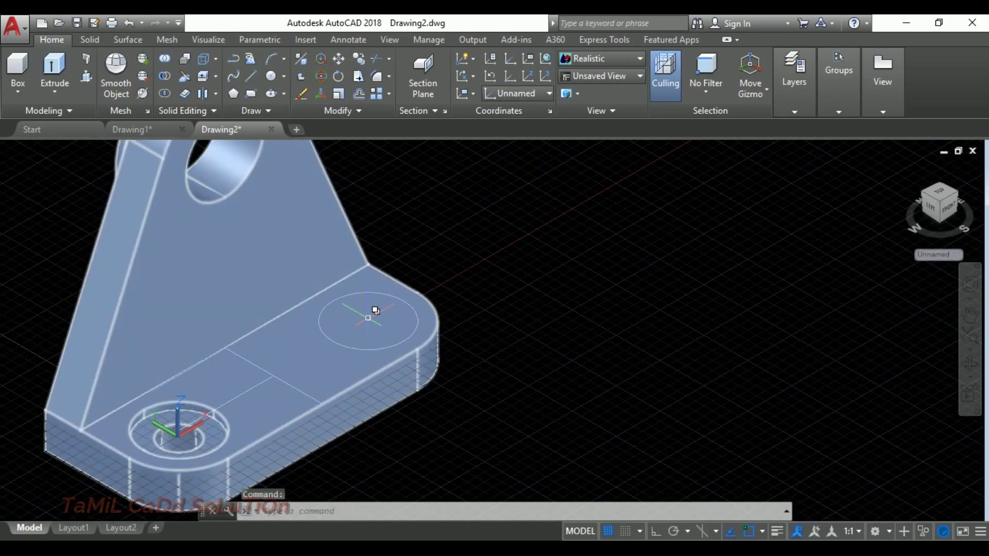
pyautogui.click(17, 87)
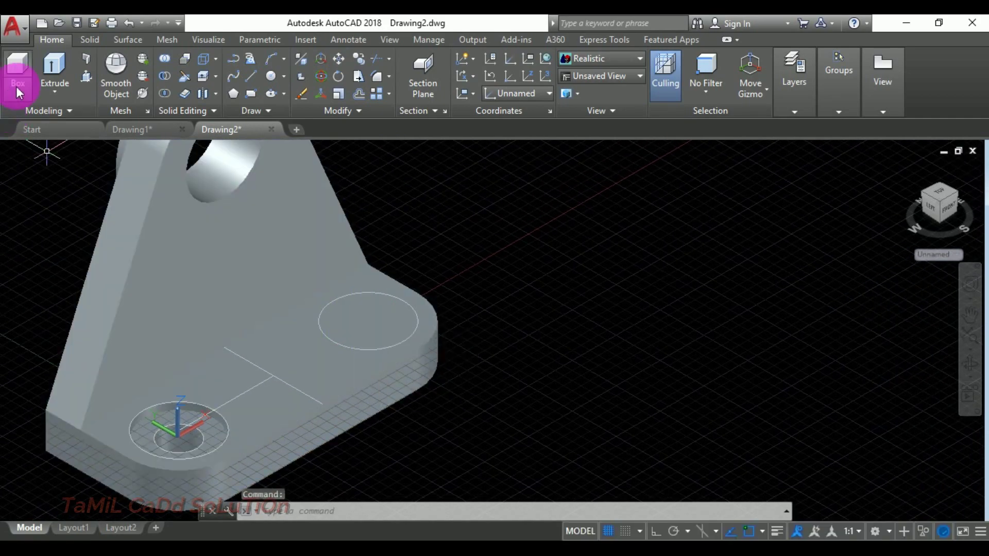
pyautogui.click(77, 83)
pyautogui.click(356, 312)
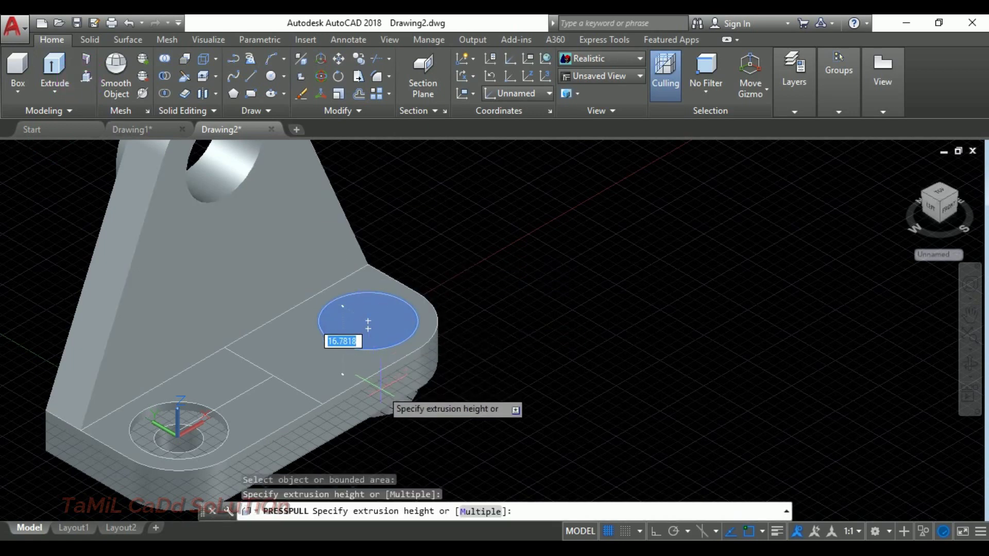
pyautogui.press('Return')
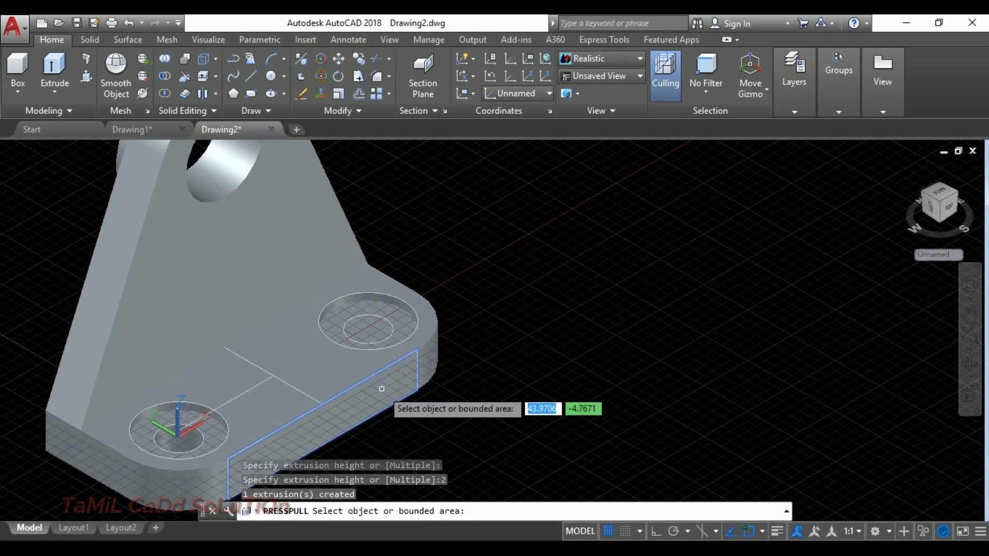
# Press-pull the mirrored inner circle through the base for the second hole
pyautogui.scroll(4, 375, 330)
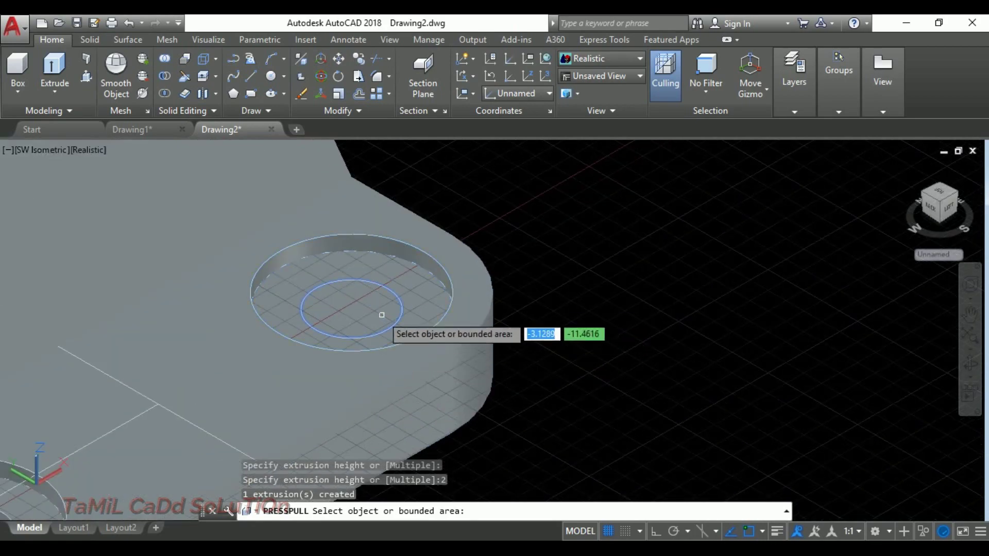
pyautogui.click(369, 306)
pyautogui.scroll(-2, 374, 373)
pyautogui.click(389, 408)
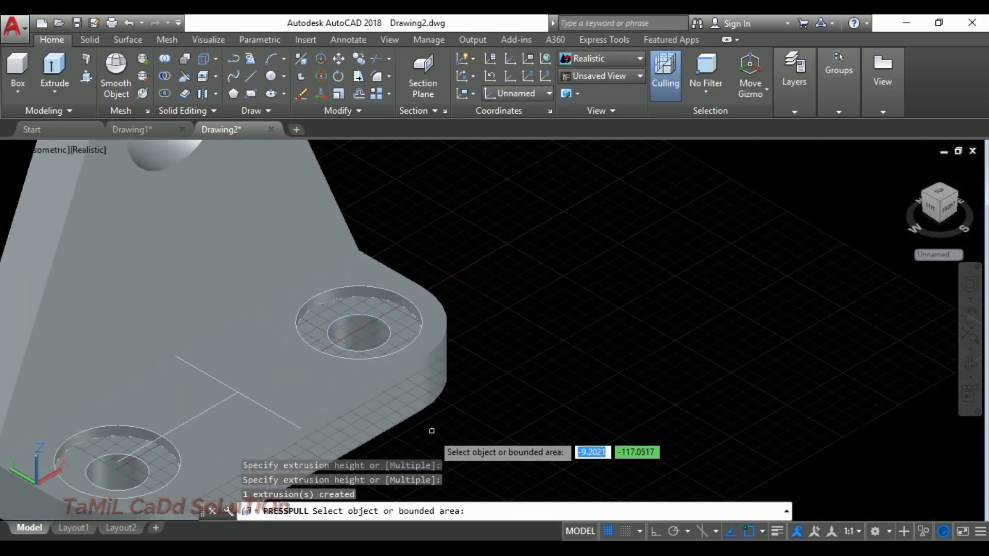
pyautogui.scroll(-3, 453, 391)
pyautogui.scroll(1, 403, 371)
pyautogui.press('Return')
pyautogui.scroll(2, 463, 360)
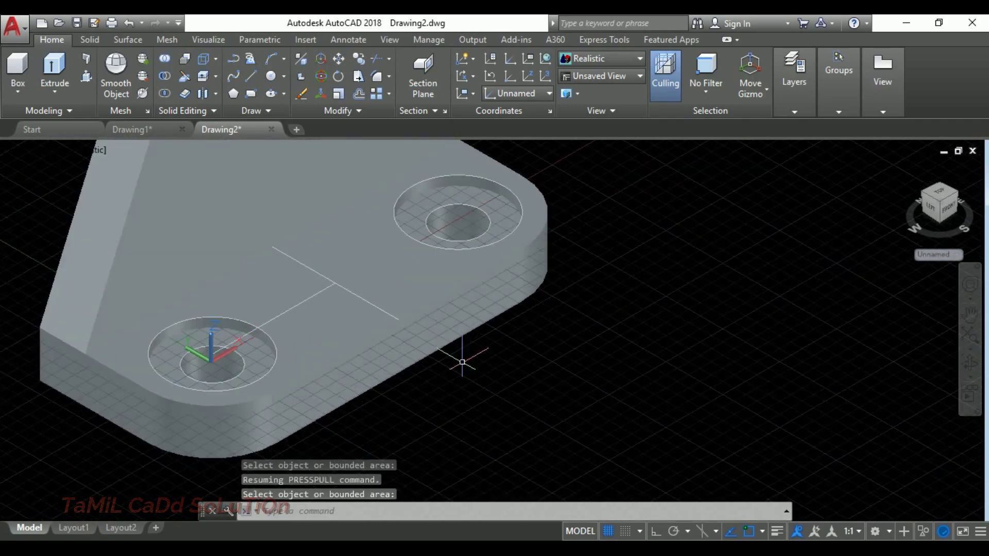
pyautogui.scroll(-2, 458, 358)
# Delete a leftover construction line on the base and select the bracket solid
pyautogui.click(368, 322)
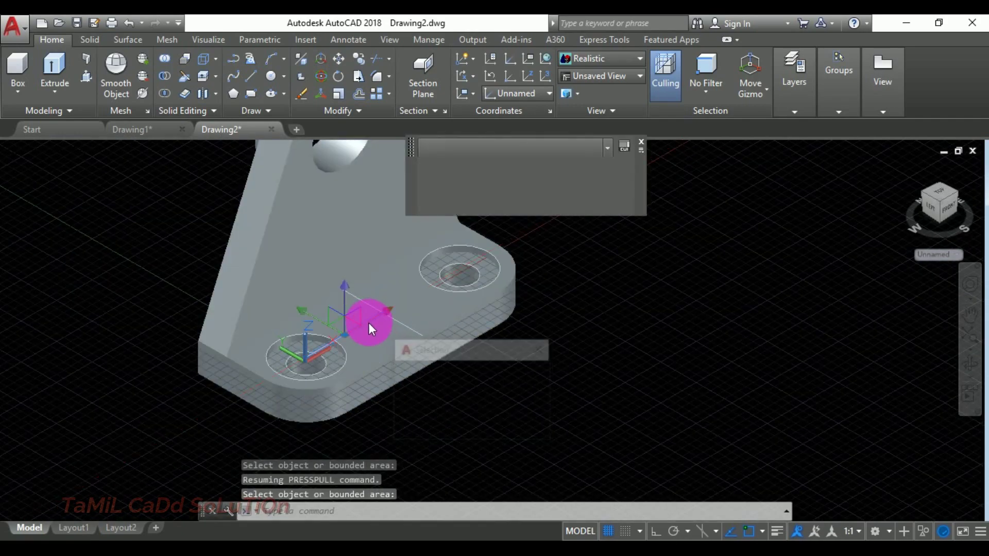
pyautogui.press('Delete')
pyautogui.scroll(-2, 386, 335)
pyautogui.scroll(2, 400, 319)
pyautogui.click(383, 277)
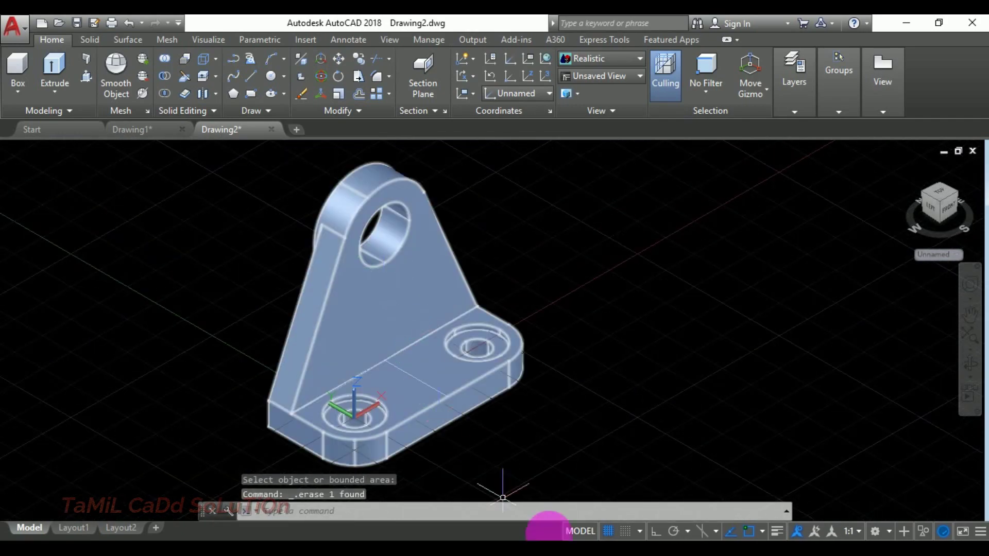
pyautogui.click(510, 539)
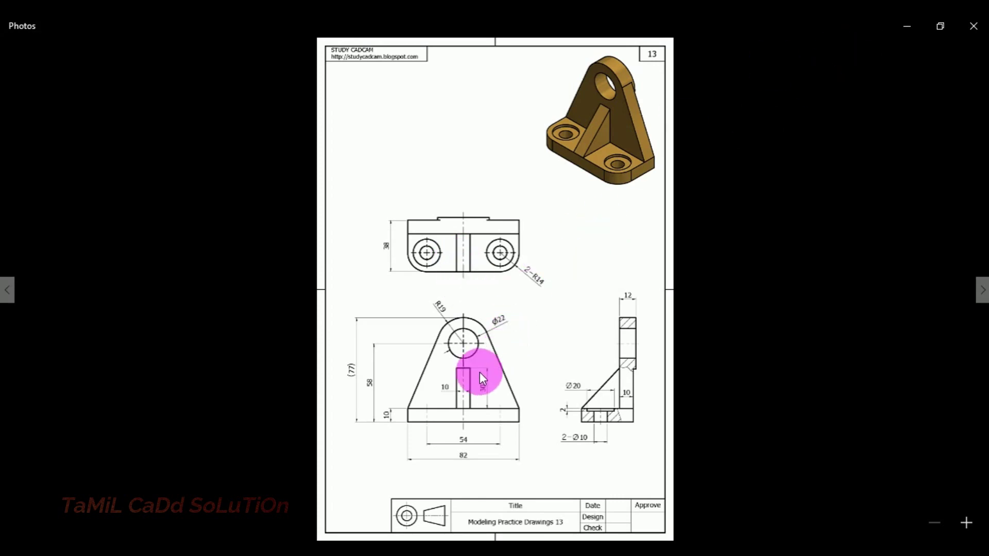
pyautogui.click(904, 28)
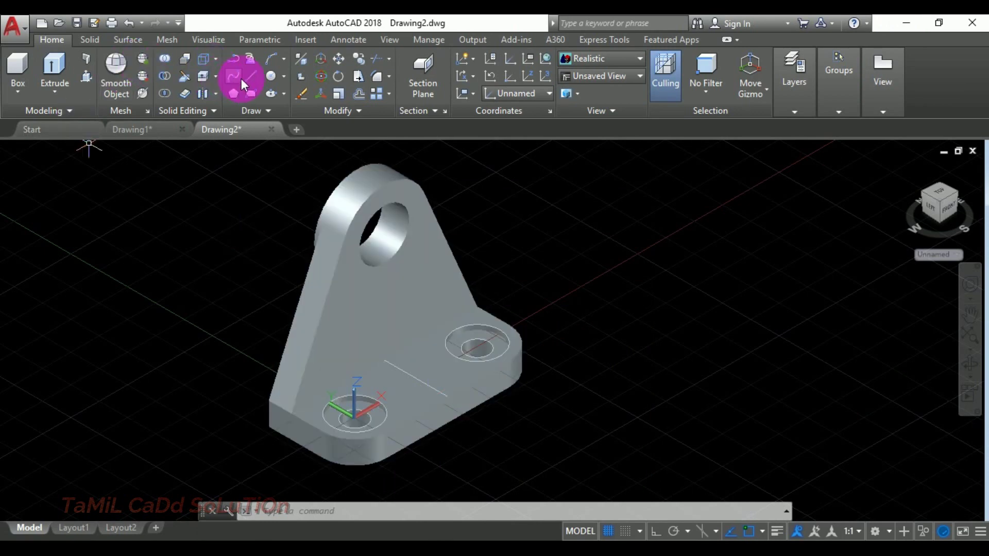
# Start a 30-unit line on the base, undo it, and abandon a UCS realignment
pyautogui.click(249, 78)
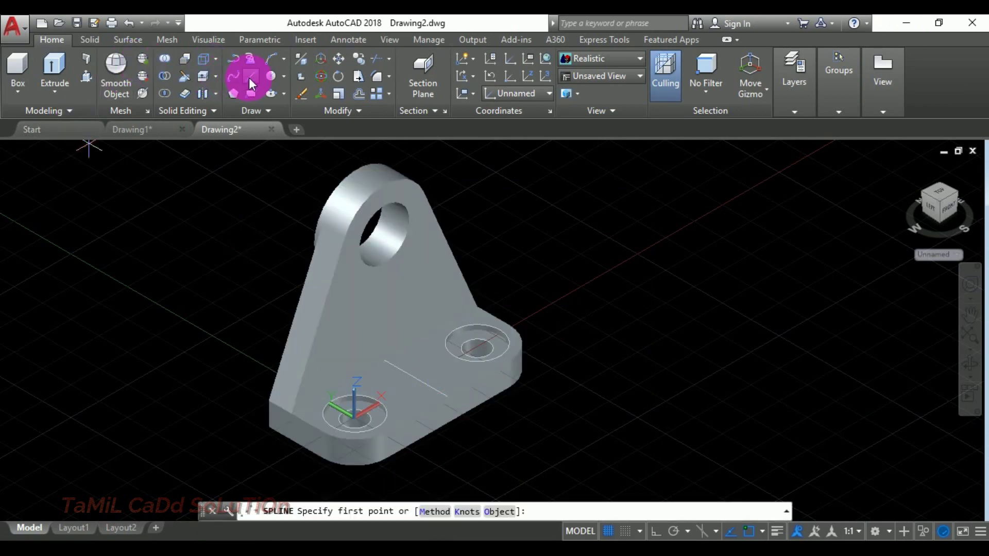
pyautogui.click(384, 361)
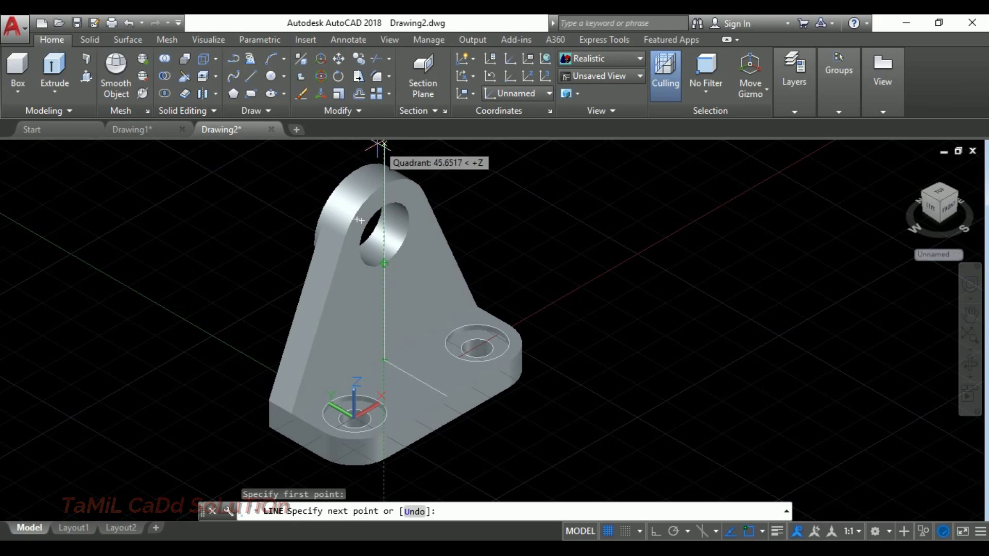
pyautogui.press('Return')
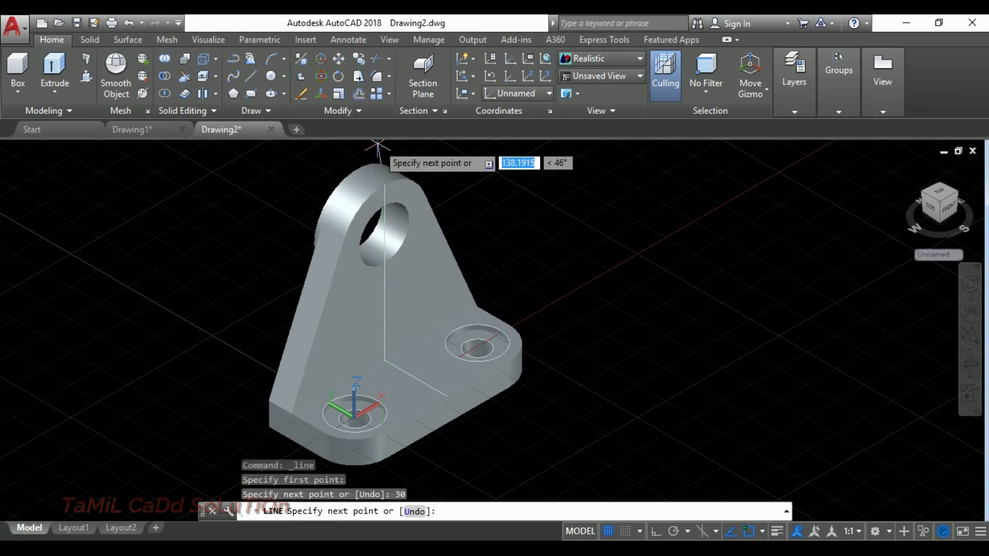
pyautogui.hotkey('ctrl', 'z')
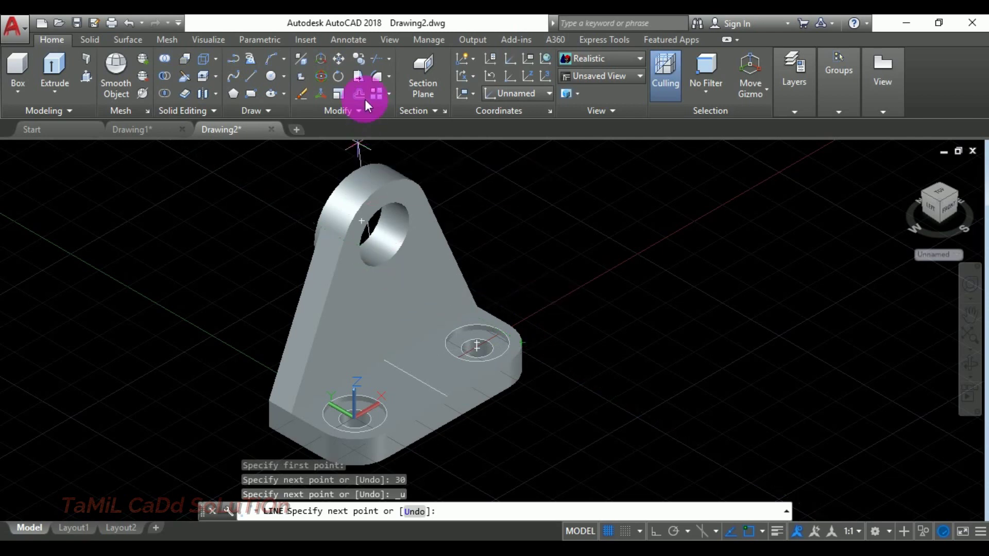
pyautogui.press('Escape')
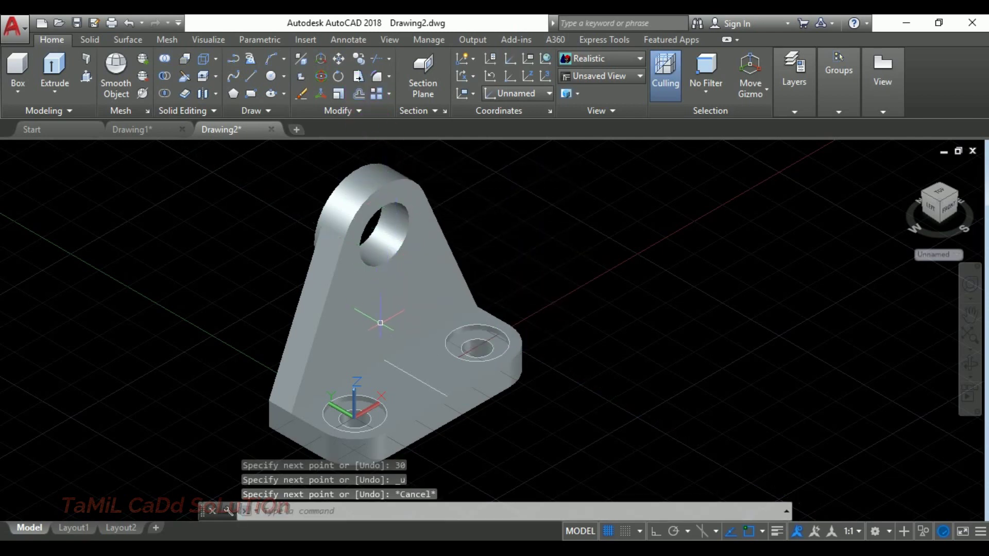
pyautogui.press('Escape')
pyautogui.moveTo(409, 389); pyautogui.dragTo(457, 268, button='middle')
pyautogui.click(410, 295)
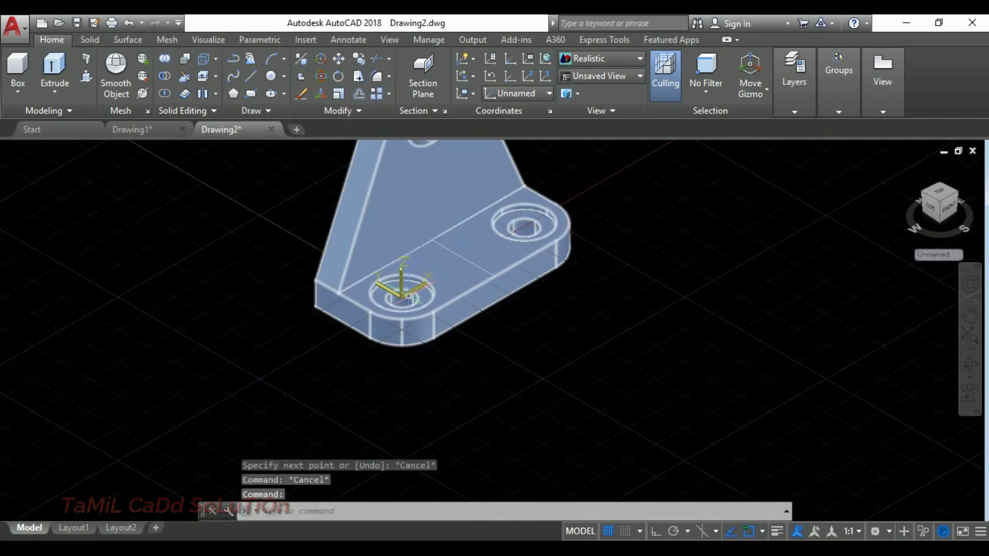
pyautogui.click(408, 296)
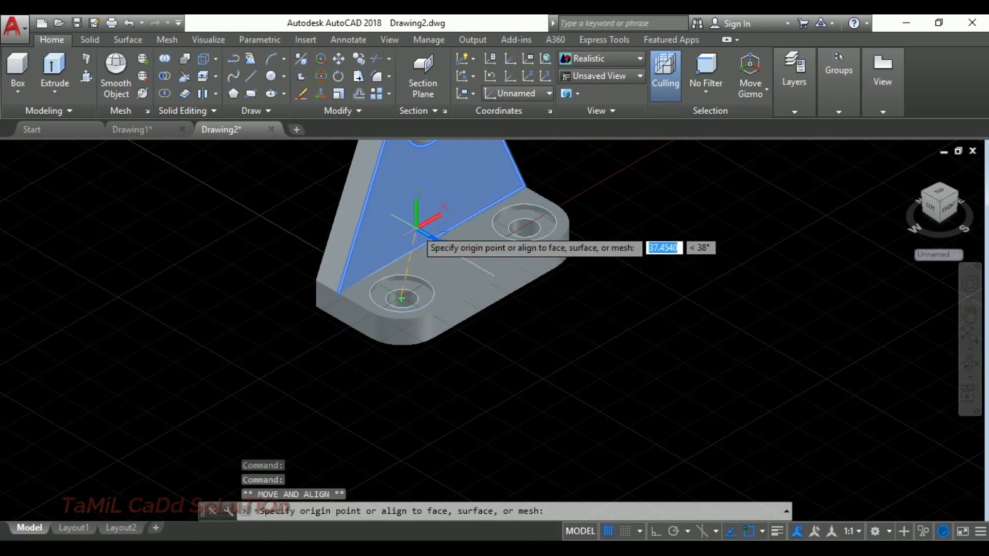
pyautogui.moveTo(402, 230); pyautogui.dragTo(373, 303, button='middle')
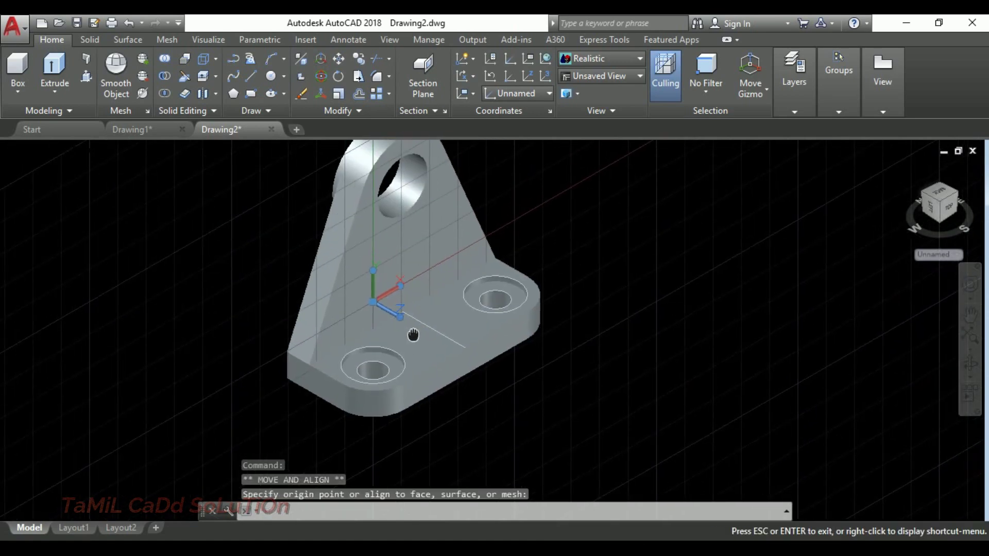
pyautogui.press('Escape')
# Draw the 30-unit vertical line up from the rib corner with Ortho on
pyautogui.click(246, 75)
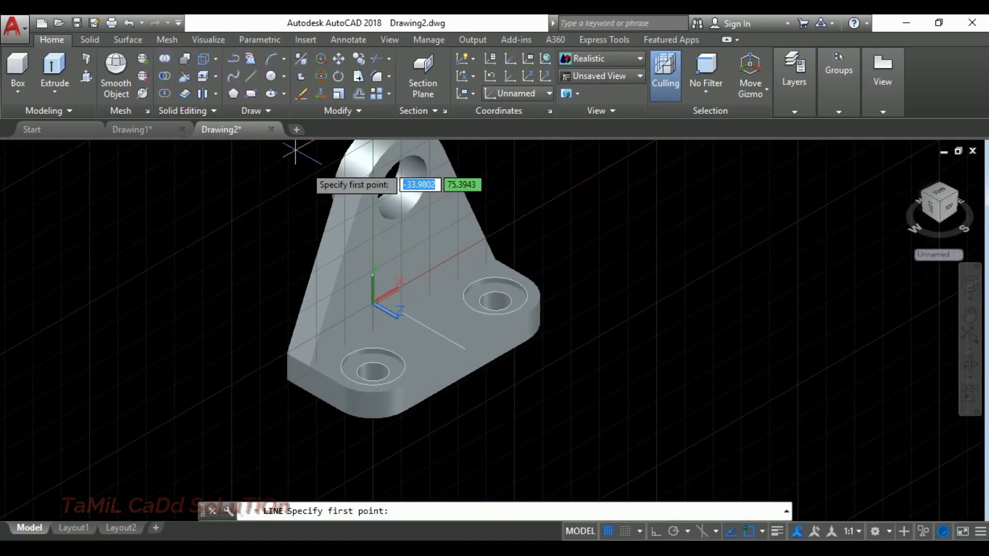
pyautogui.click(401, 312)
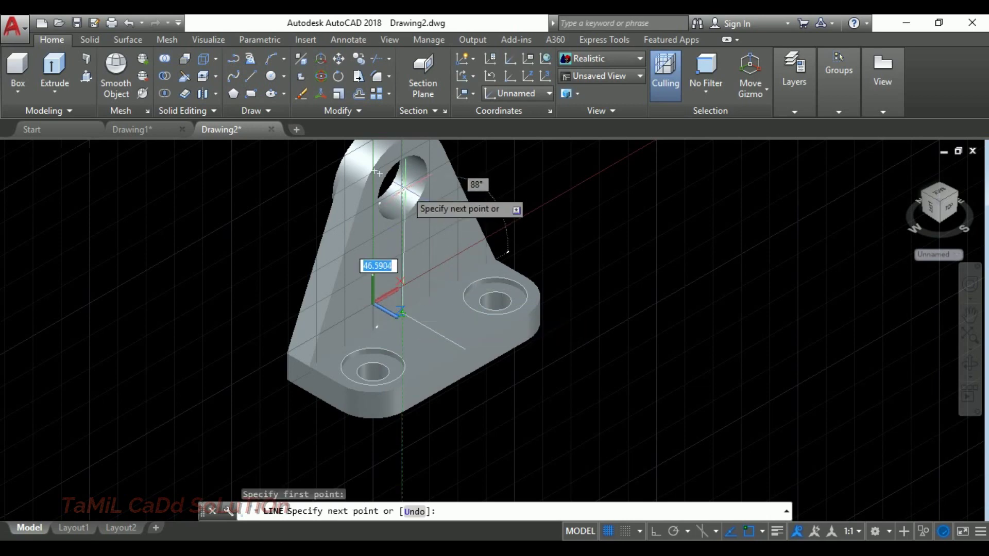
pyautogui.click(657, 536)
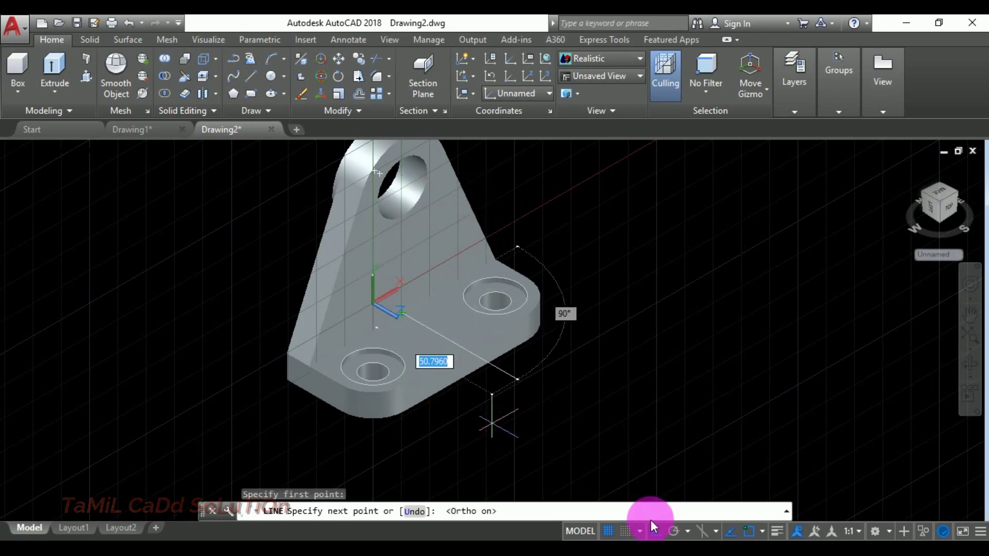
pyautogui.moveTo(435, 165); pyautogui.dragTo(428, 321, button='middle')
pyautogui.write('30')
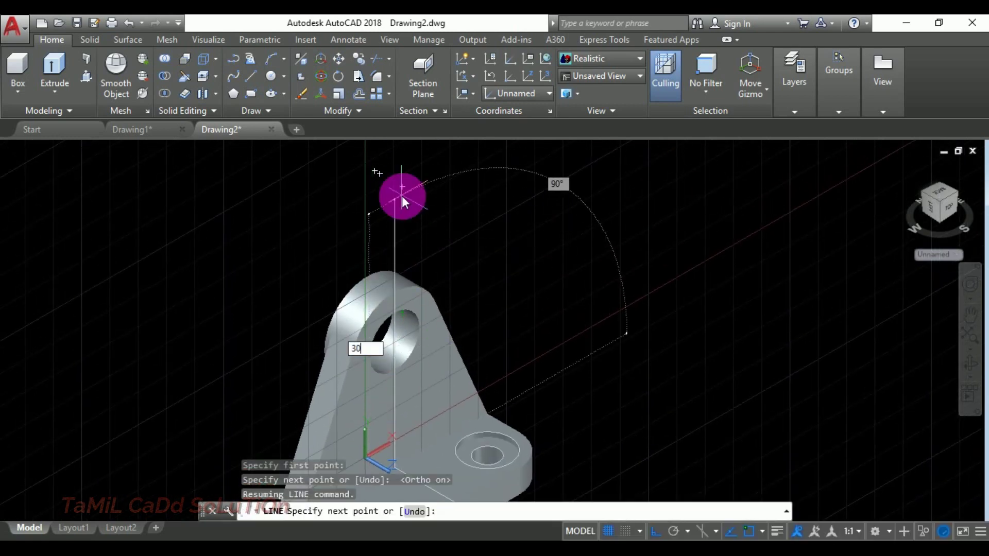
pyautogui.press('Return')
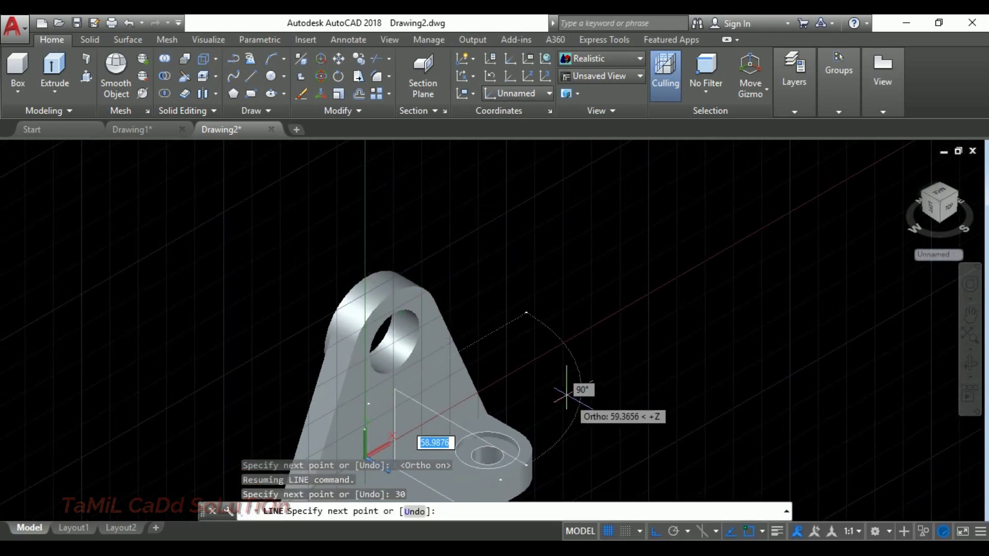
pyautogui.moveTo(550, 335); pyautogui.dragTo(536, 242, button='middle')
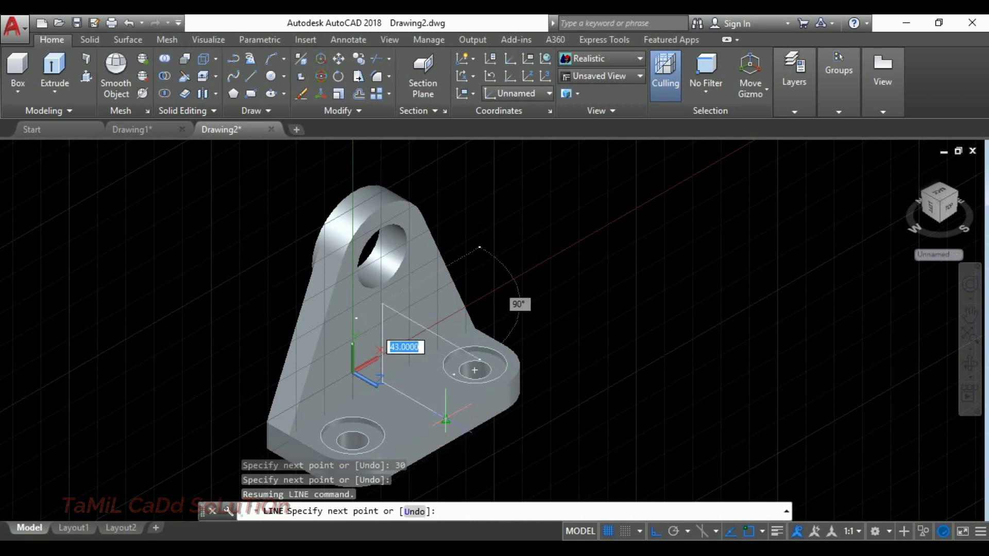
pyautogui.press('Escape')
# Join the three triangle lines into one polyline
pyautogui.click(243, 253)
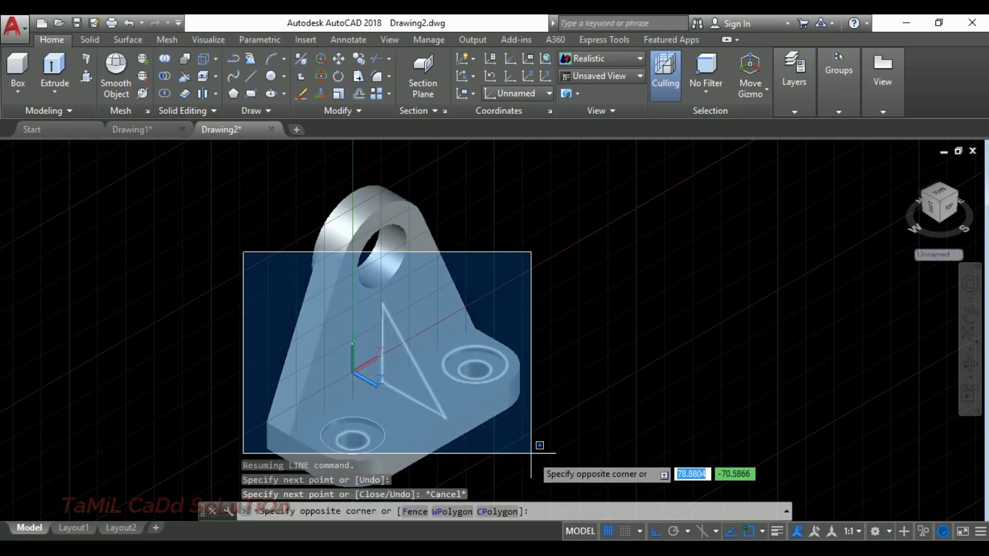
pyautogui.click(469, 441)
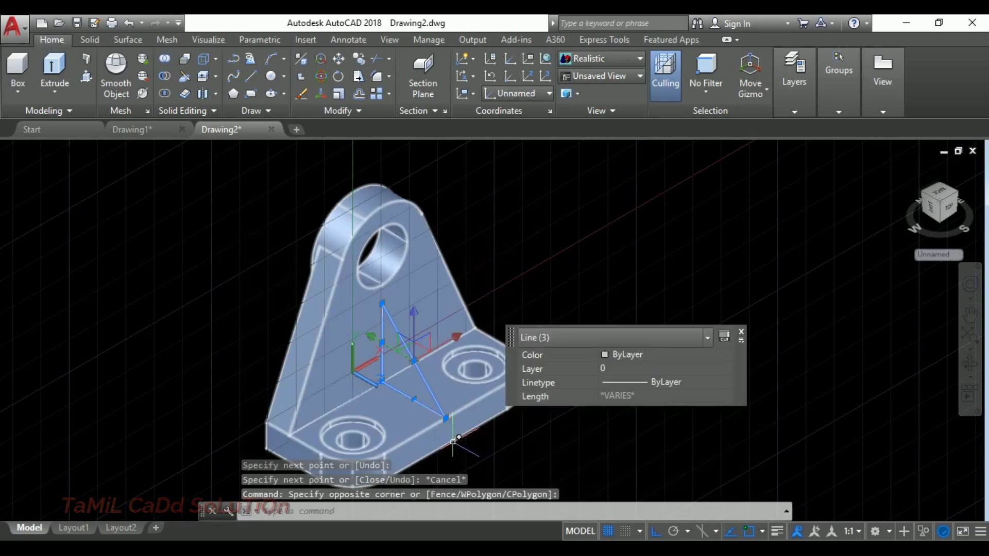
pyautogui.write('j')
pyautogui.press('Return')
# Extrude the triangle polyline 10 units into a rib wedge
pyautogui.click(422, 379)
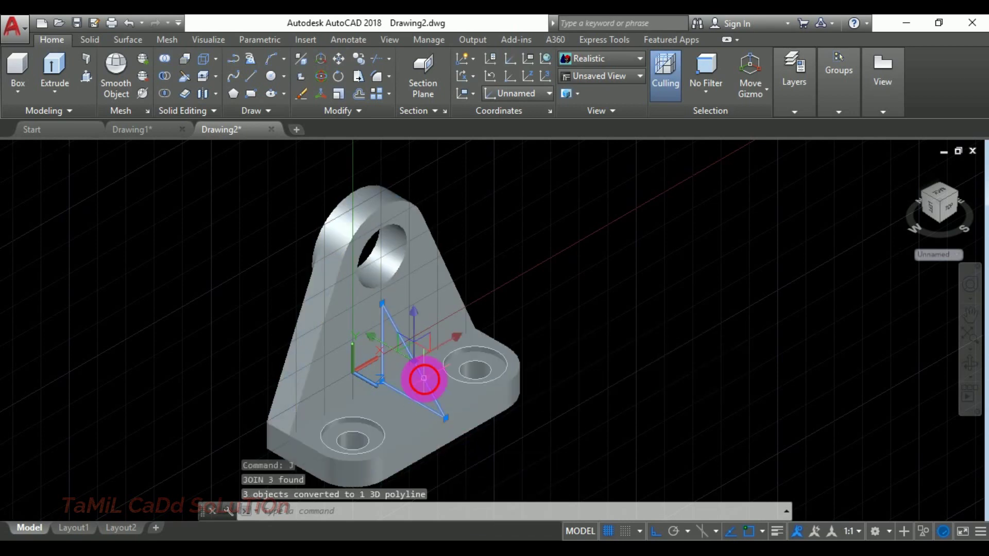
pyautogui.click(507, 433)
pyautogui.moveTo(379, 400); pyautogui.dragTo(304, 301, button='middle')
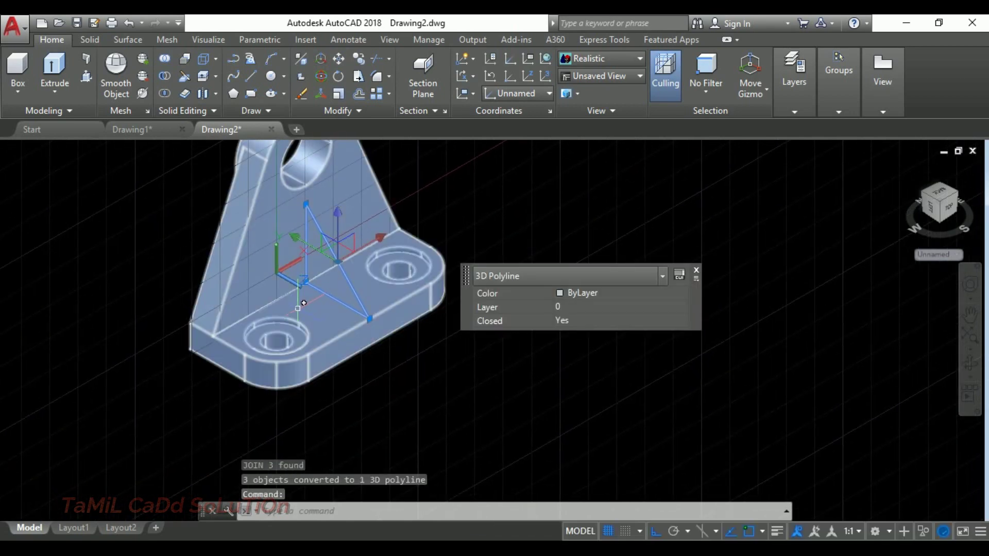
pyautogui.write('ext')
pyautogui.press('Return')
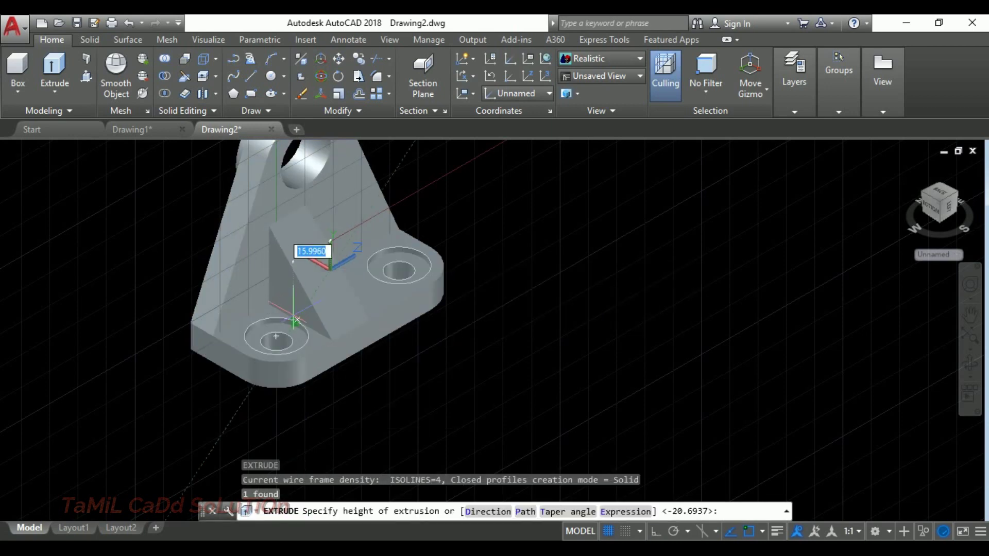
pyautogui.write('10')
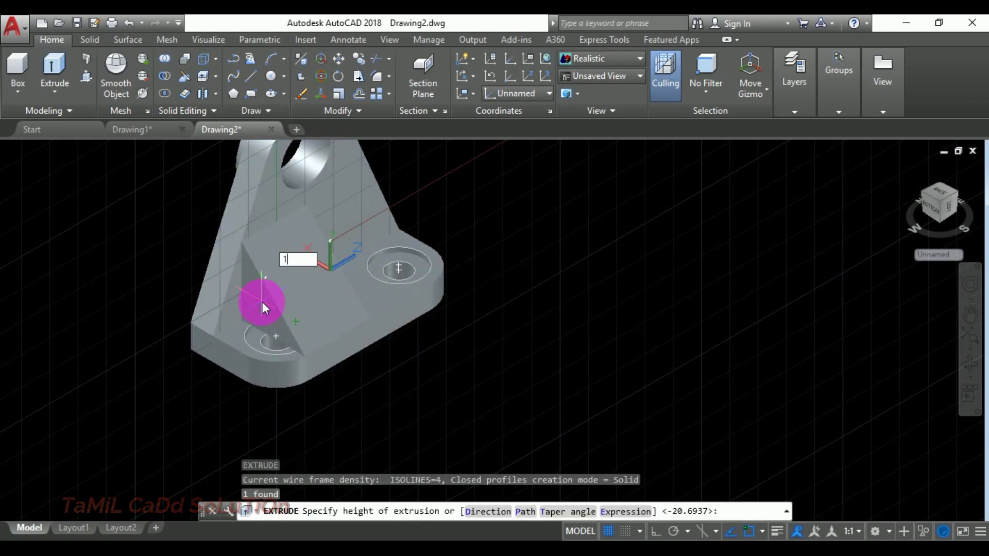
pyautogui.press('Return')
pyautogui.press('Escape')
# Move the rib wedge into its centred position on the base
pyautogui.click(334, 280)
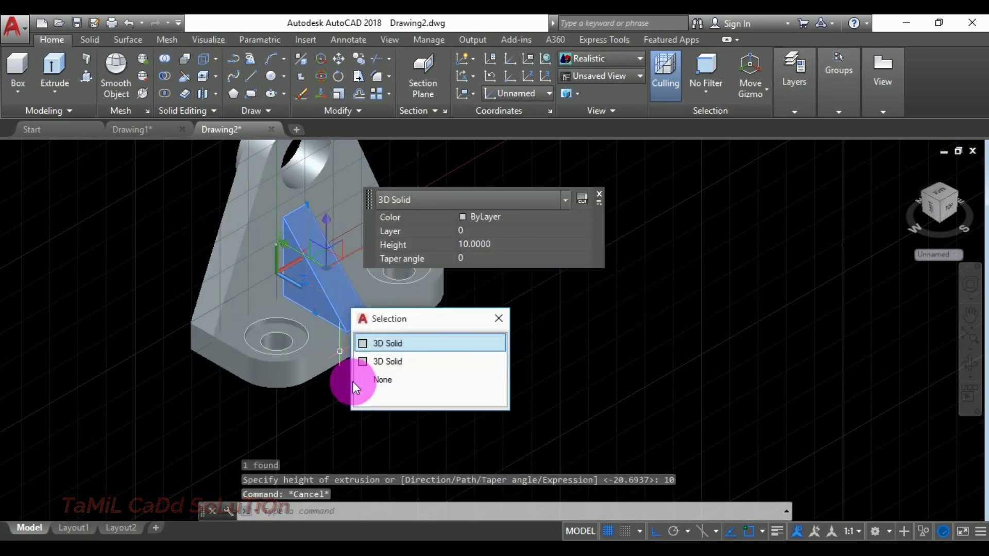
pyautogui.click(411, 346)
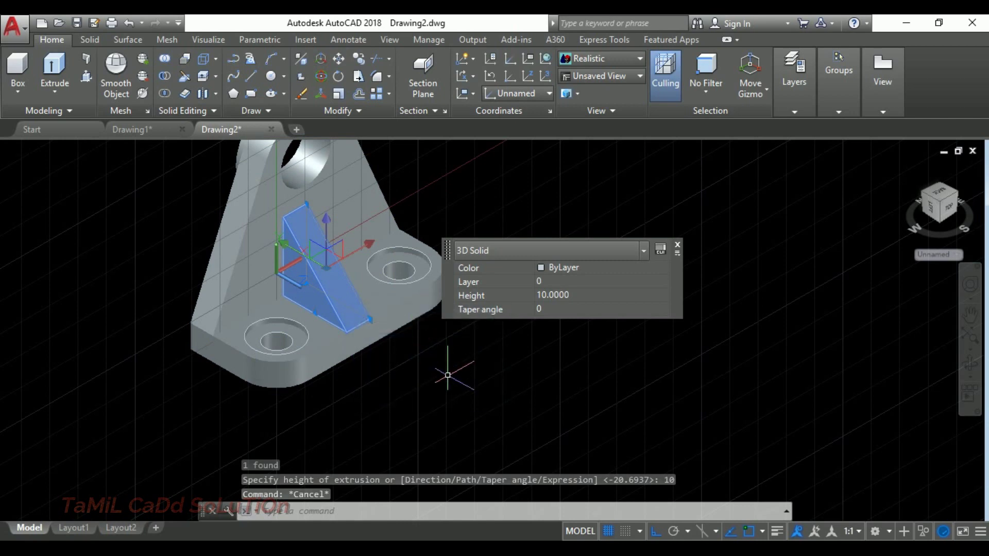
pyautogui.write('m')
pyautogui.press('Return')
pyautogui.scroll(2, 377, 339)
pyautogui.scroll(1, 363, 301)
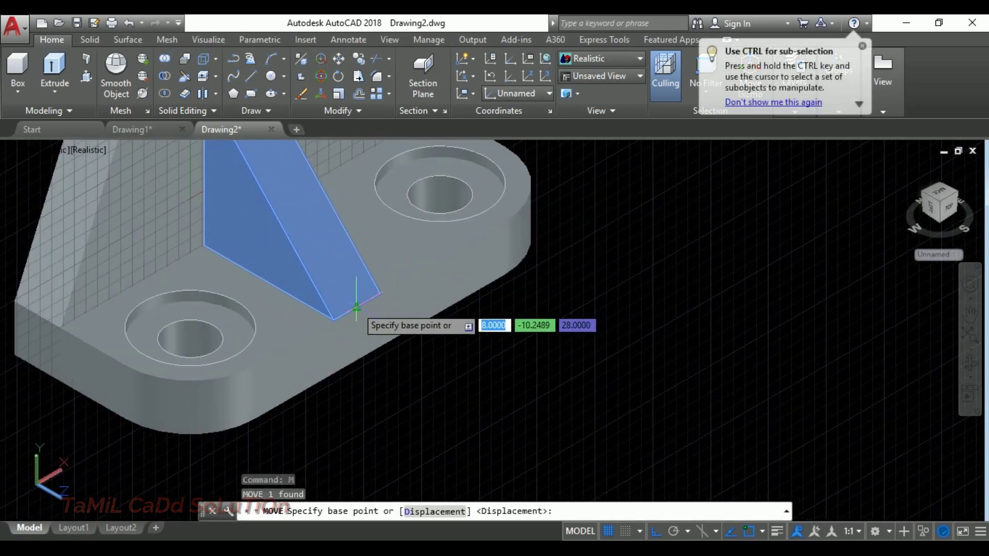
pyautogui.click(358, 304)
pyautogui.click(379, 296)
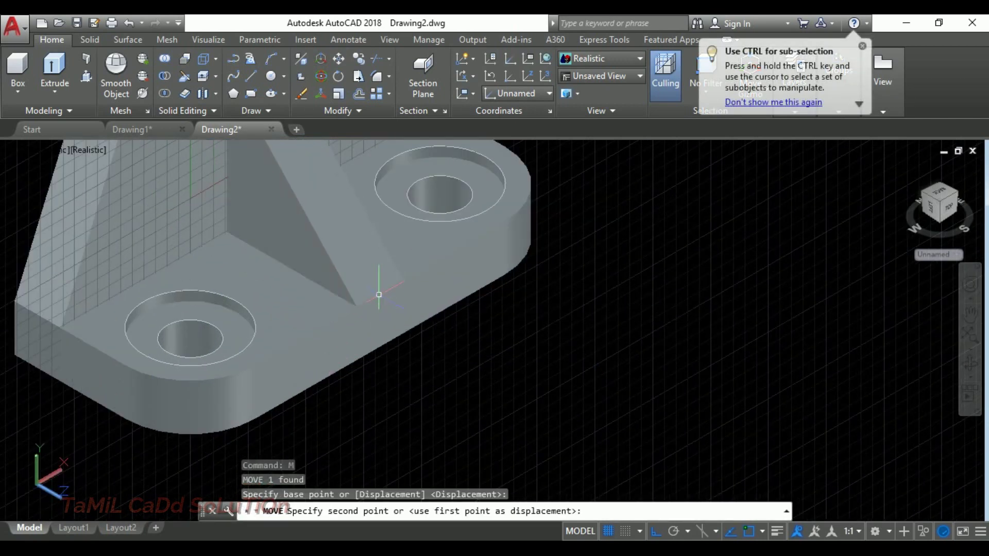
pyautogui.scroll(-3, 376, 286)
pyautogui.scroll(-3, 358, 346)
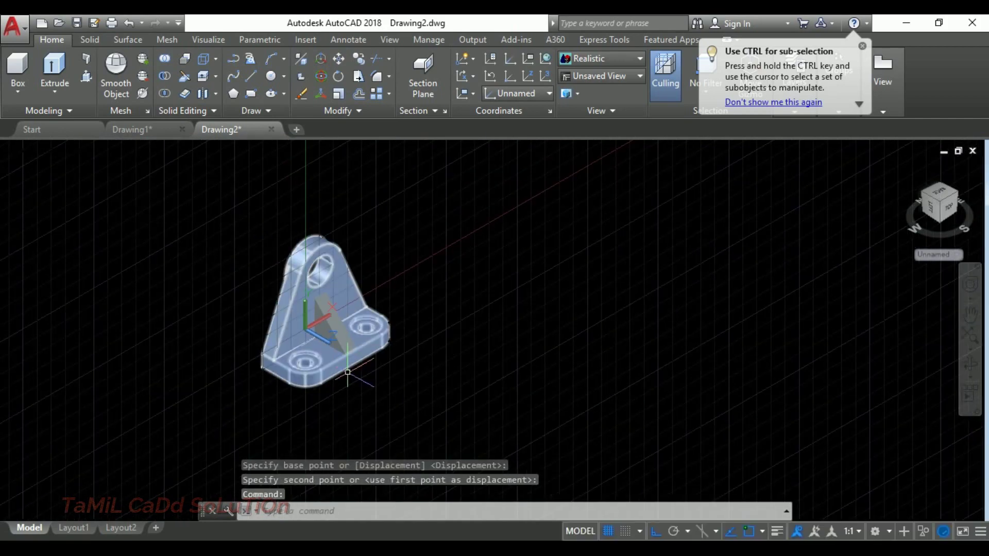
# Union the bracket body and the rib wedge into one solid
pyautogui.click(166, 59)
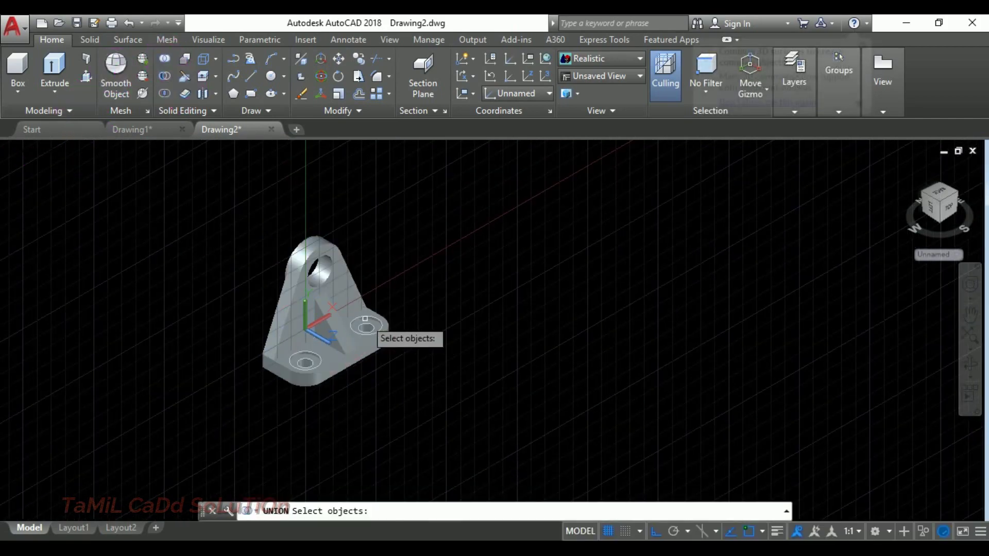
pyautogui.click(315, 323)
pyautogui.click(341, 335)
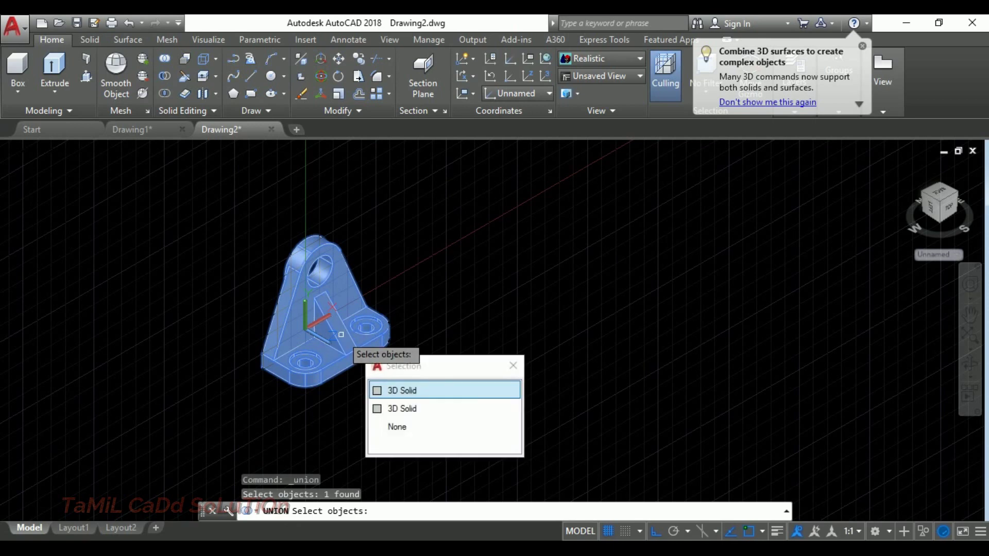
pyautogui.click(435, 405)
pyautogui.press('Return')
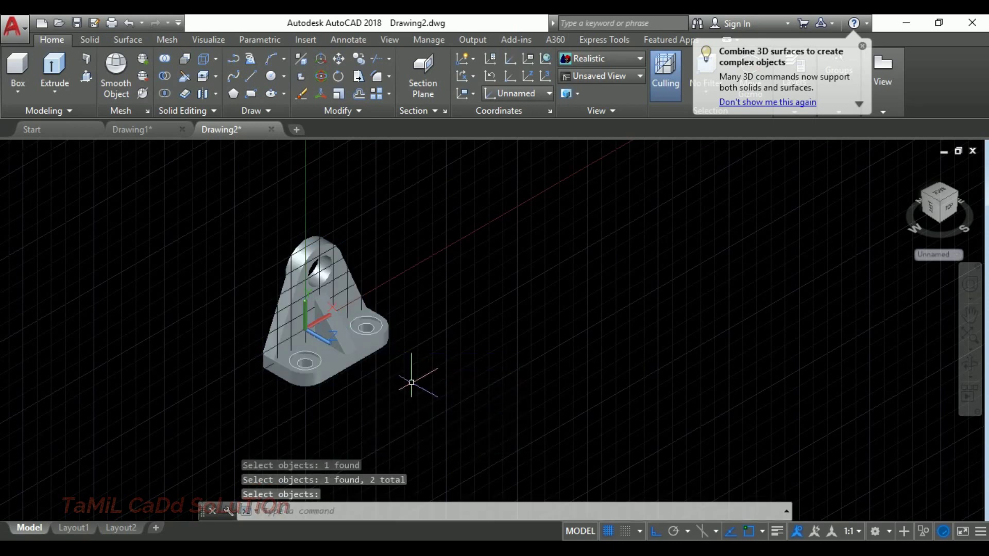
# Begin moving the merged bracket from a picked base point
pyautogui.write('m')
pyautogui.press('Return')
pyautogui.click(420, 407)
# Erase the four stray circles, then show the Modeling Practice Drawings 13 reference in Photos
pyautogui.click(453, 391)
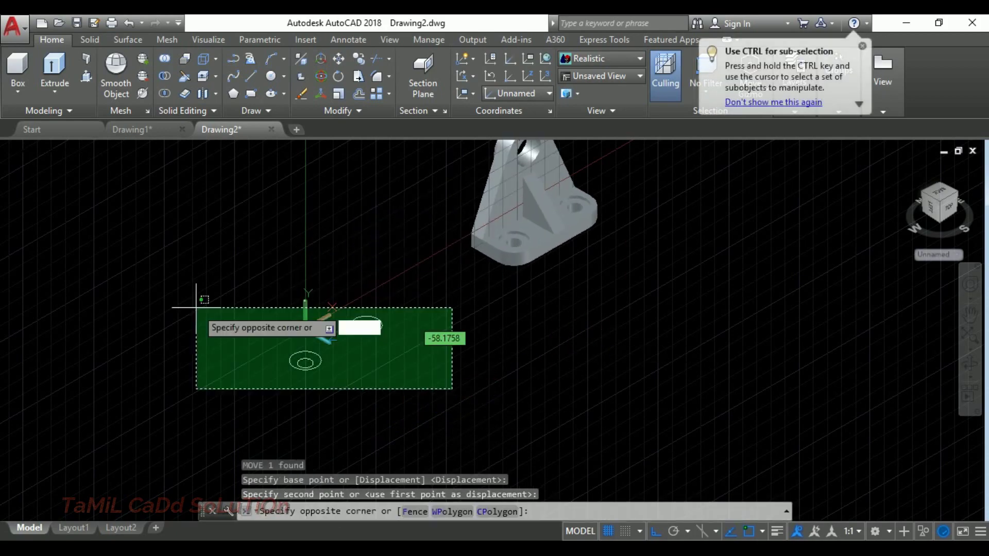
pyautogui.click(83, 246)
pyautogui.press('Delete')
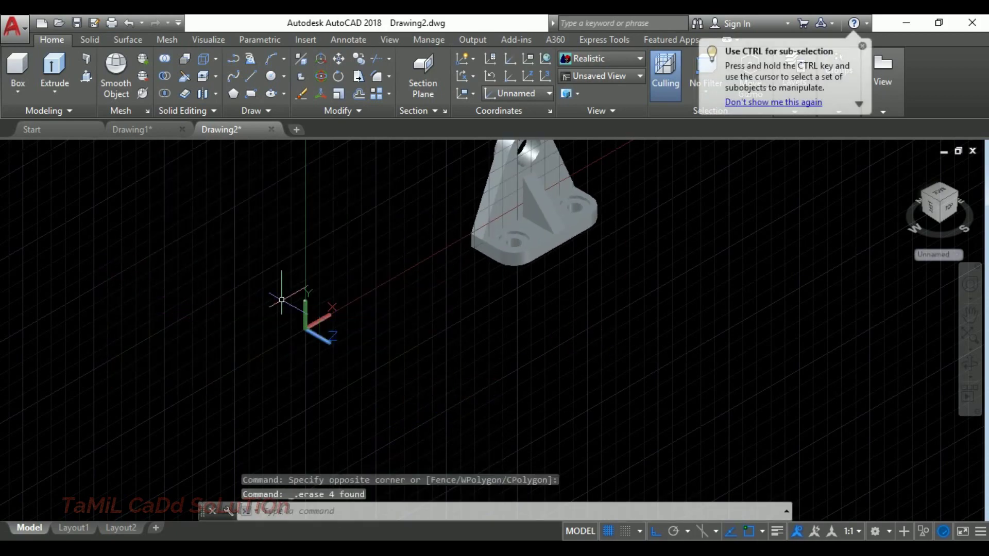
pyautogui.moveTo(280, 293); pyautogui.dragTo(182, 376, button='middle')
pyautogui.scroll(-2, 302, 347)
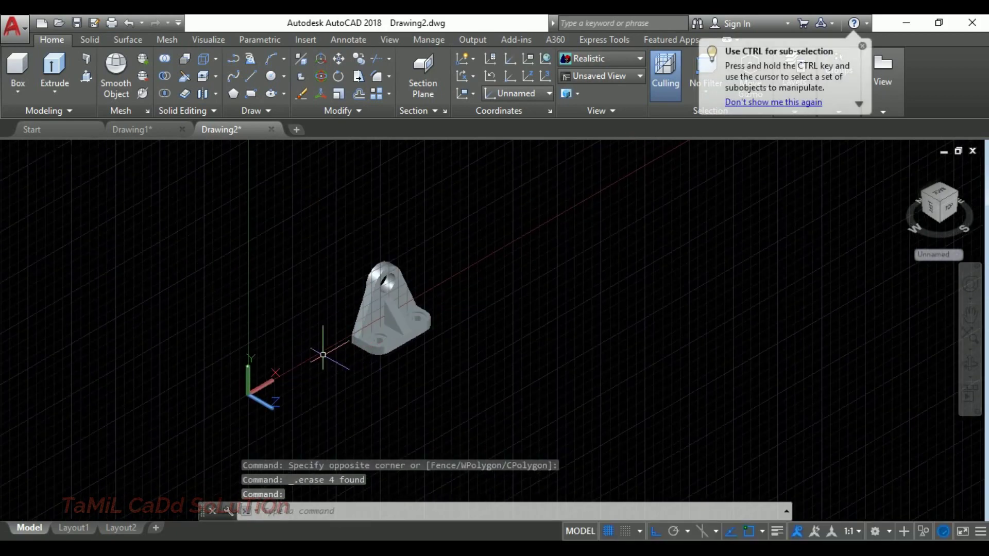
pyautogui.scroll(2, 355, 330)
pyautogui.scroll(3, 354, 330)
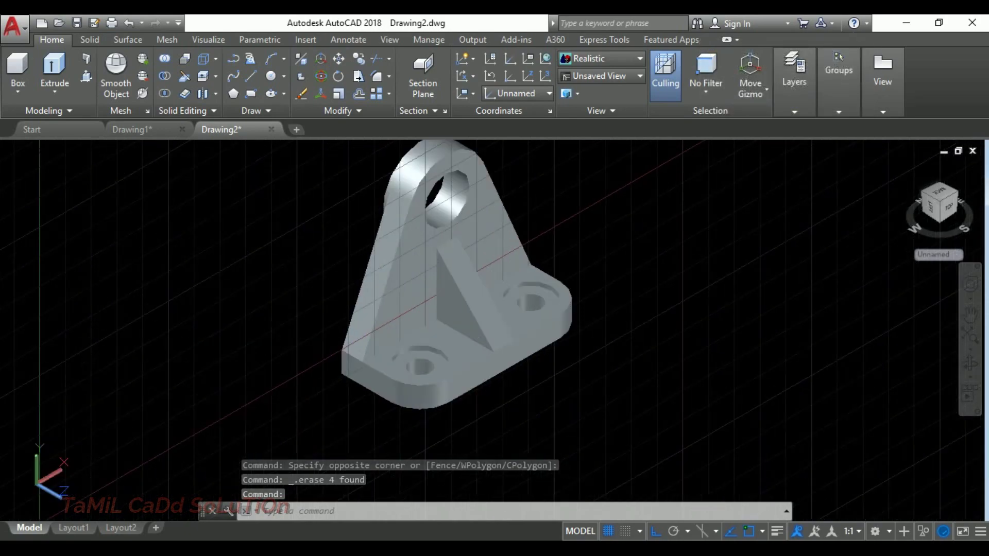
pyautogui.click(543, 535)
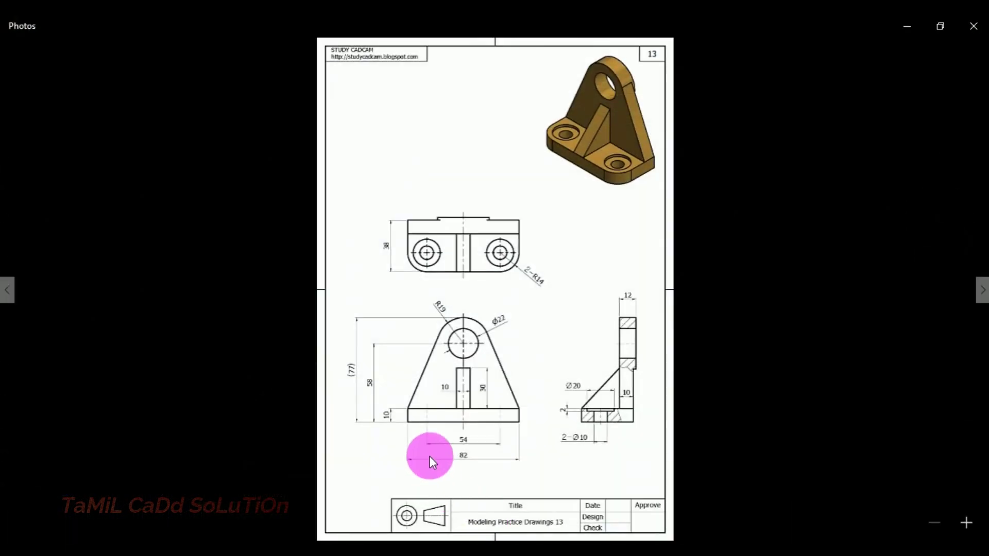
# Minimize the Photos reference drawing to return to the AutoCAD bracket model
pyautogui.click(895, 29)
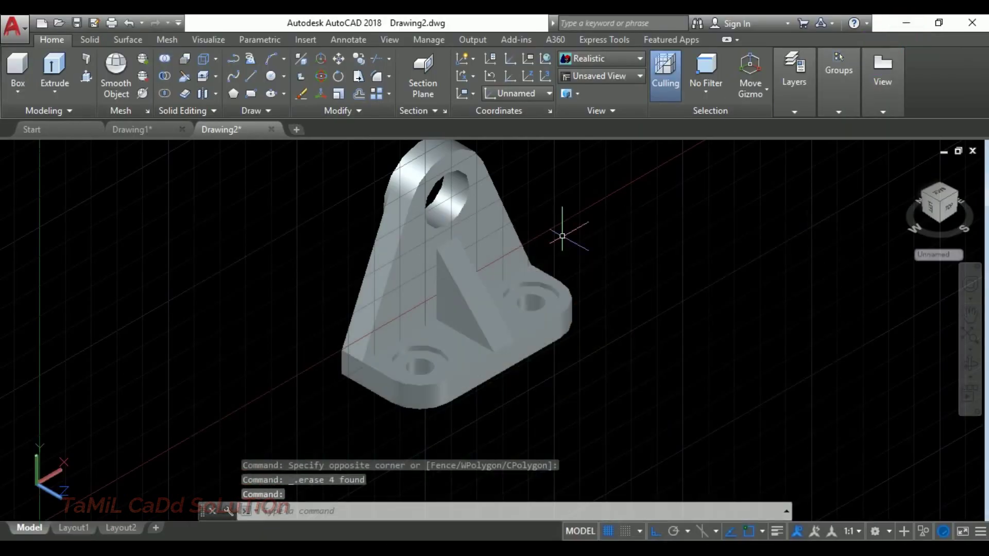
# Split the drawing area into Four: Equal viewports and activate the top-left one
pyautogui.click(9, 149)
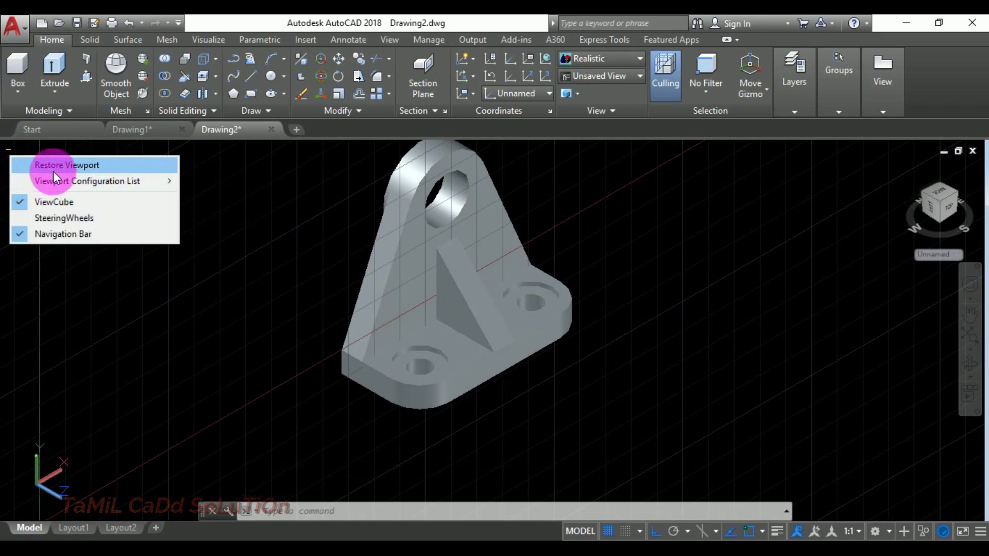
pyautogui.moveTo(87, 181)
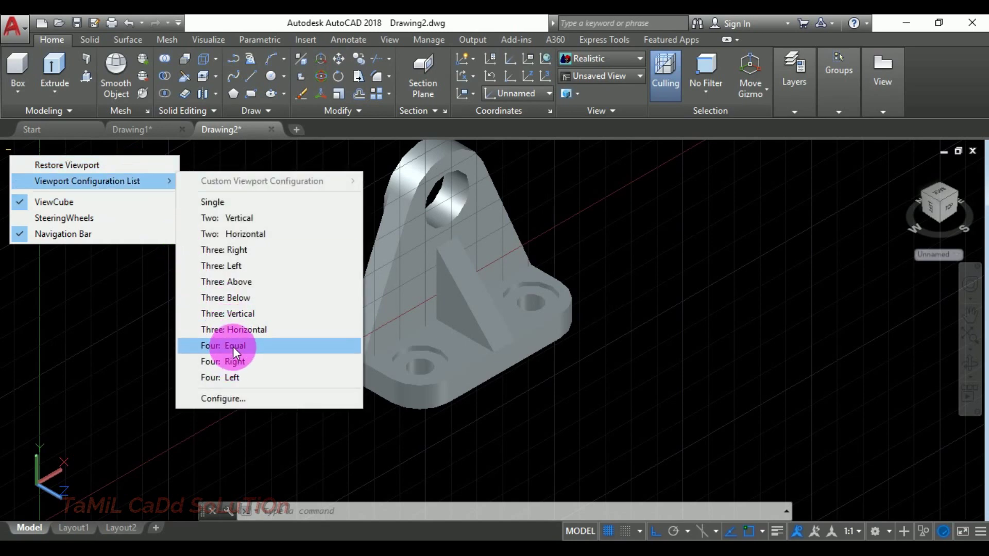
pyautogui.click(233, 347)
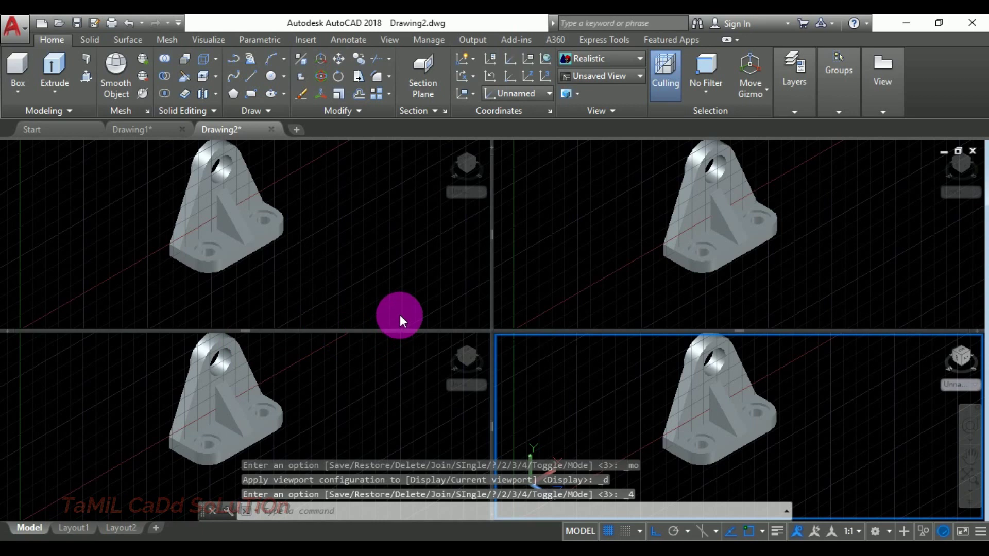
pyautogui.click(395, 199)
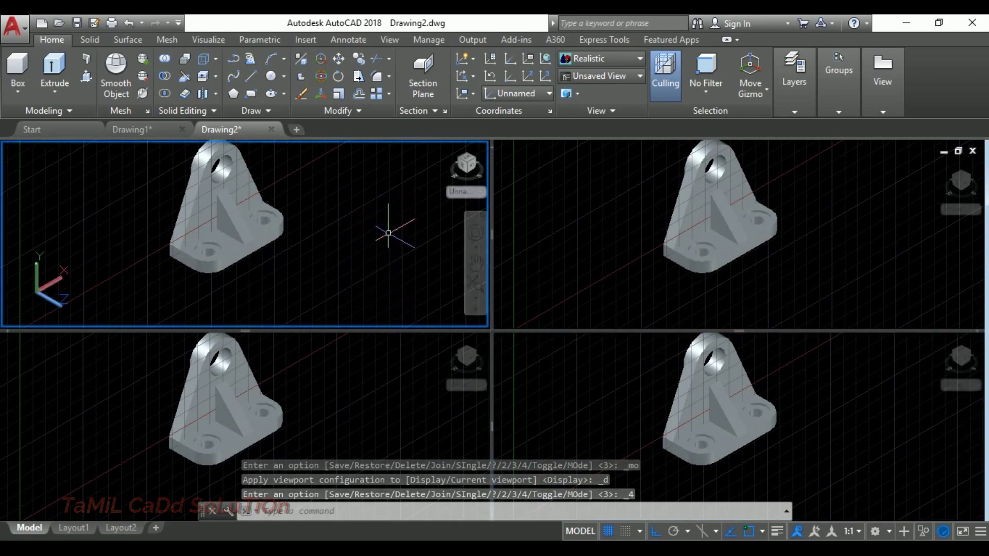
pyautogui.moveTo(301, 209); pyautogui.dragTo(301, 230, button='middle')
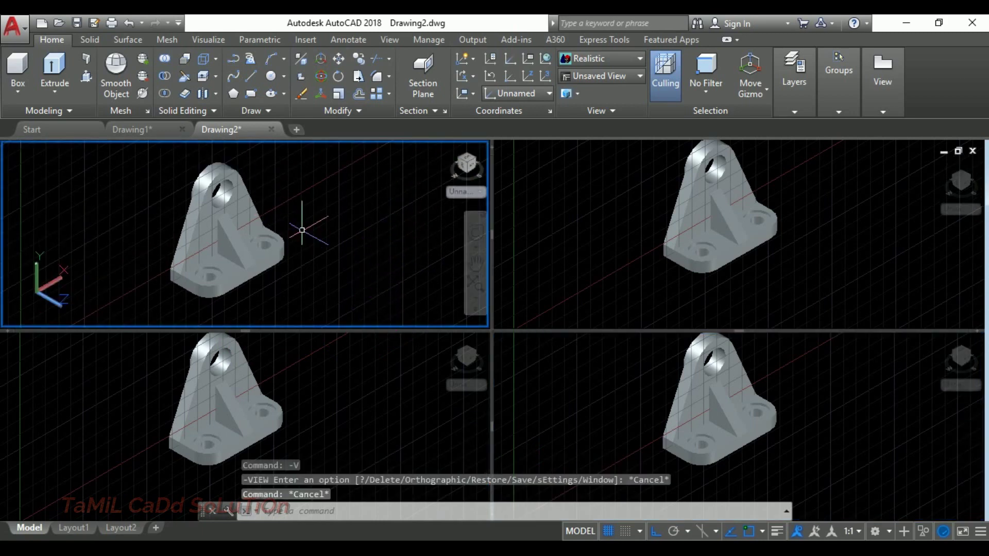
# Set the upper-left viewport to the Front view with -VIEW
pyautogui.write('-')
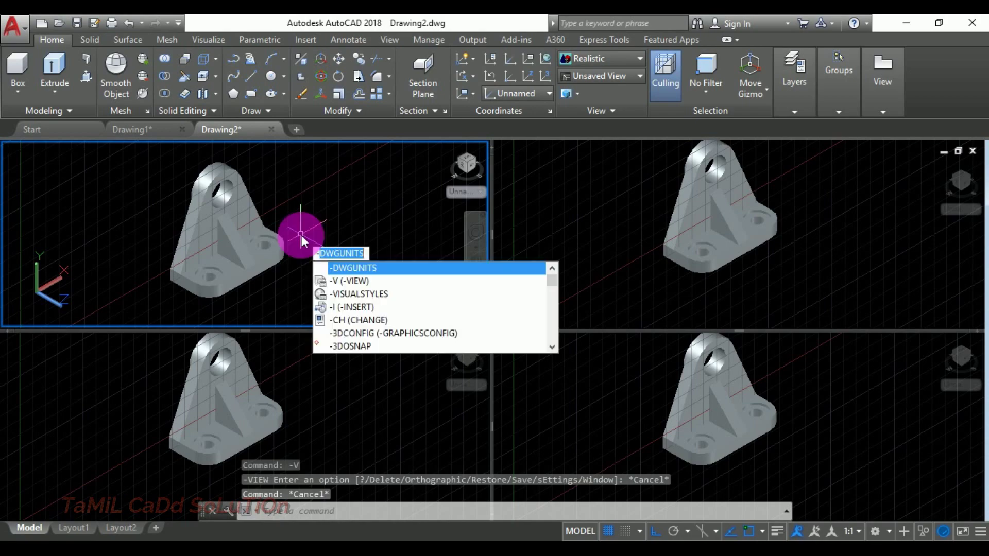
pyautogui.write('v')
pyautogui.press('Return')
pyautogui.write('f')
pyautogui.press('Return')
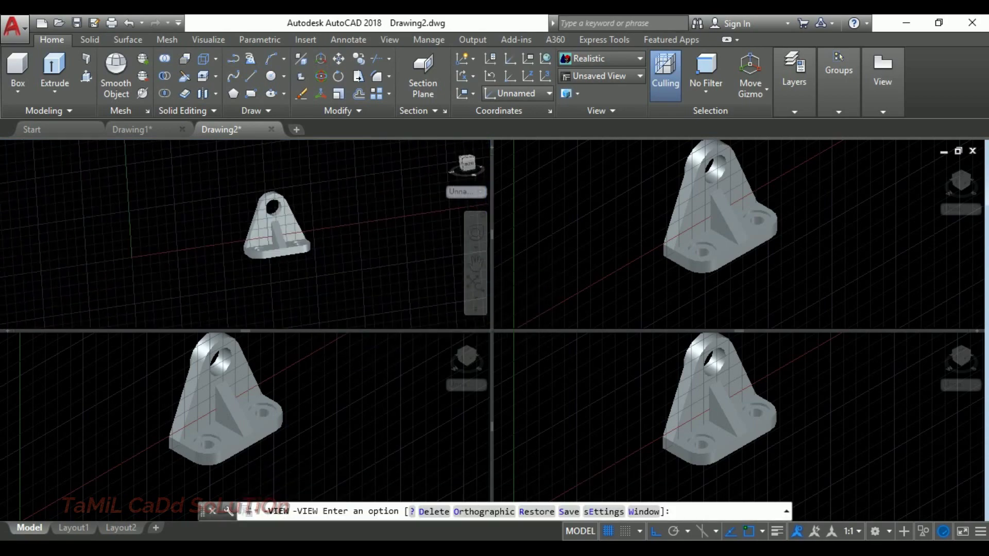
pyautogui.scroll(3, 211, 268)
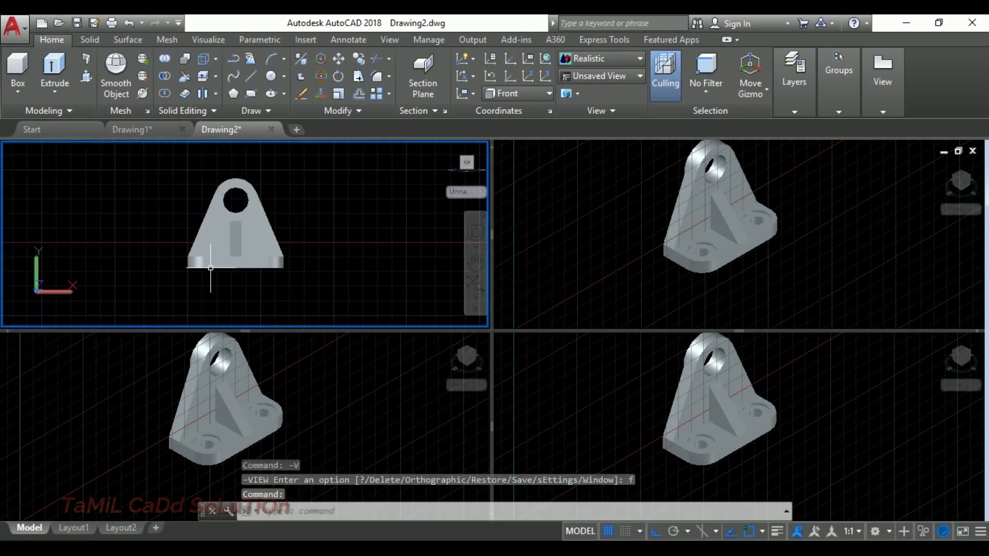
# Switch the lower-left viewport to the Top view and centre the bracket
pyautogui.click(363, 425)
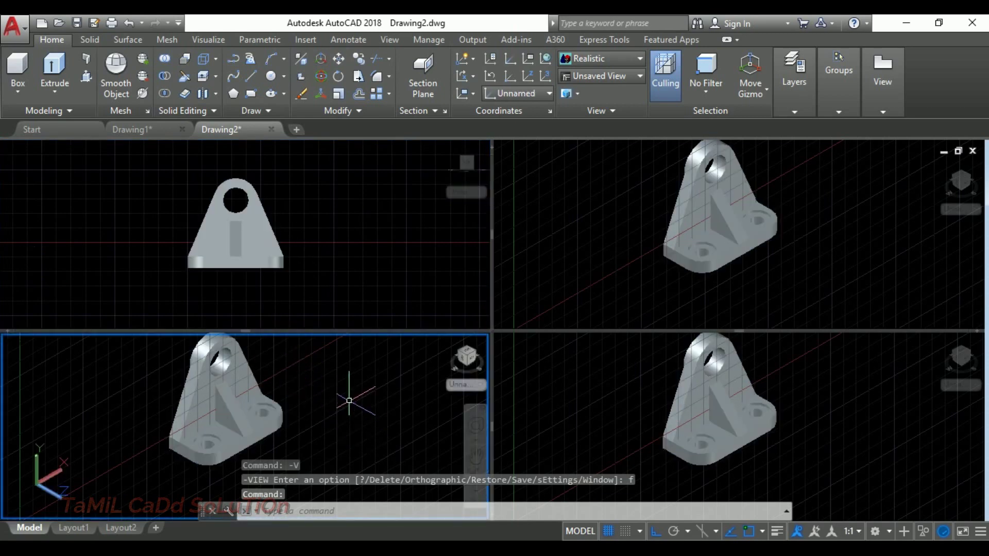
pyautogui.write('-v')
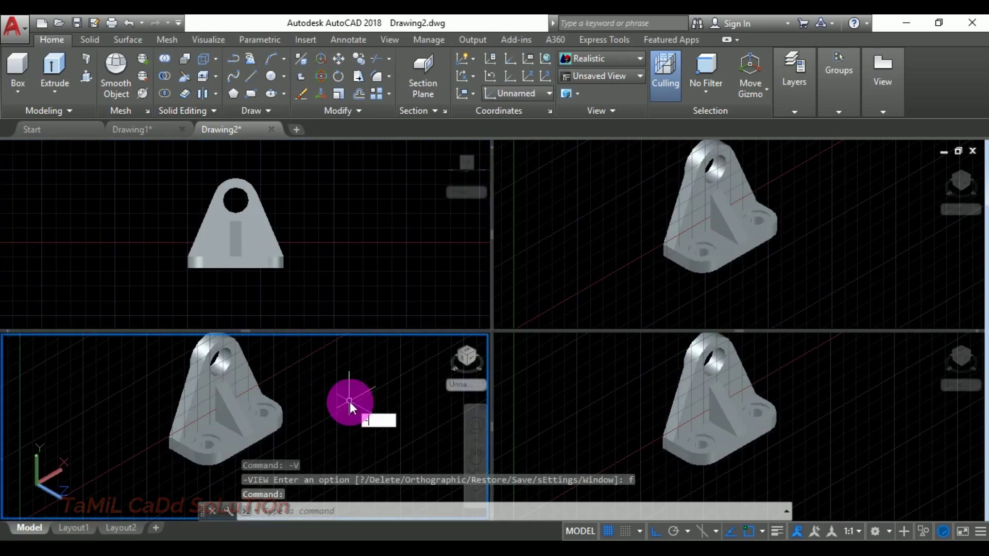
pyautogui.press('Return')
pyautogui.write('top')
pyautogui.press('Return')
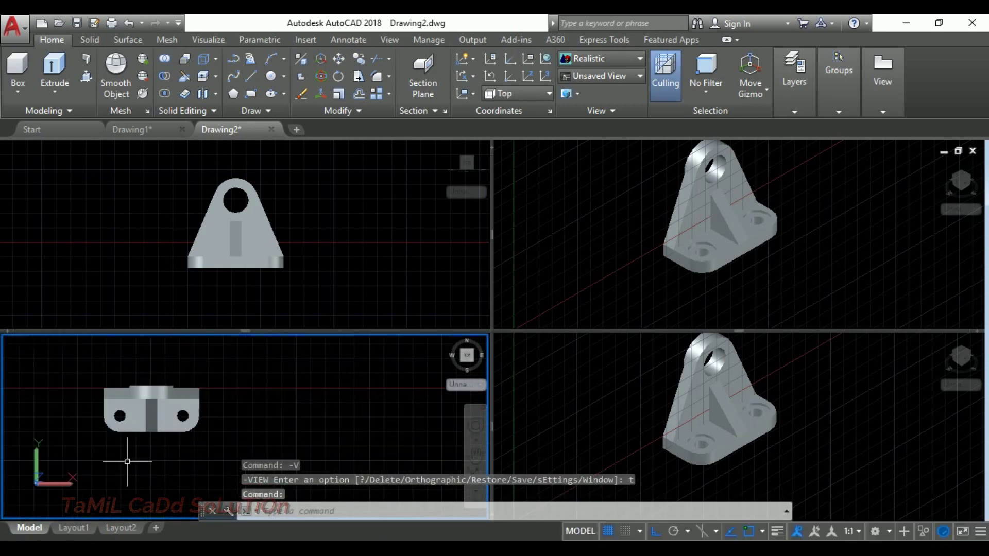
pyautogui.moveTo(162, 430); pyautogui.dragTo(187, 463, button='middle')
# Set the lower-right viewport to the Left view, centring the bracket there
pyautogui.click(812, 329)
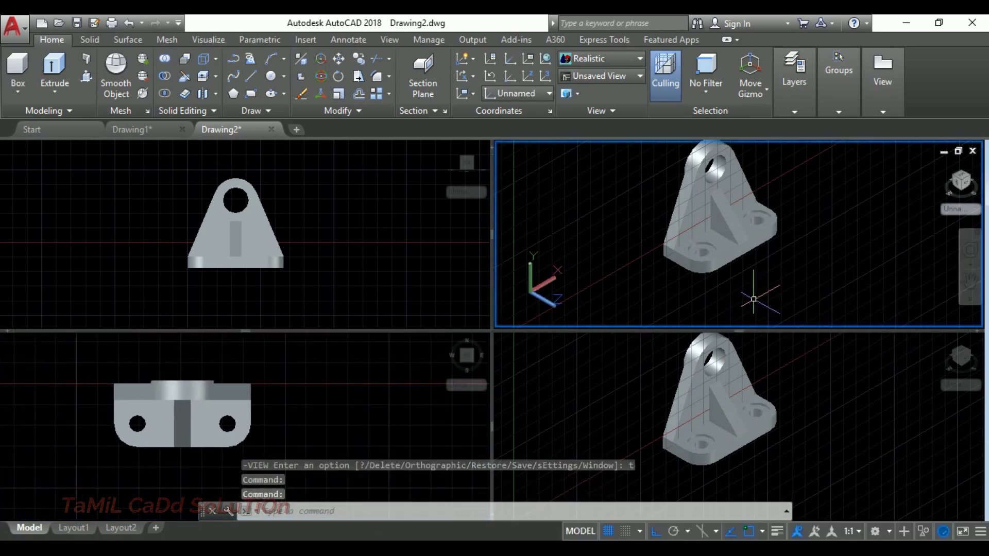
pyautogui.click(613, 365)
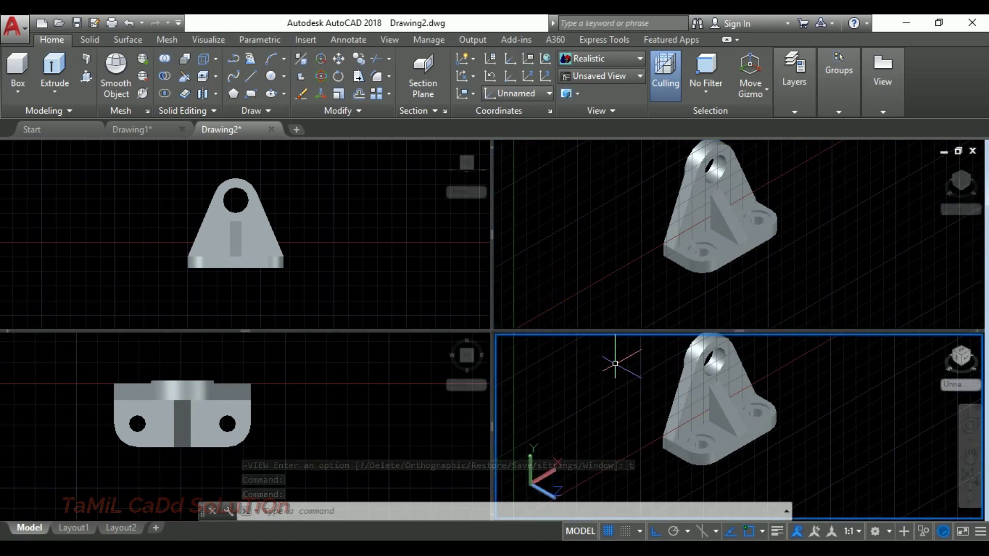
pyautogui.rightClick(616, 364)
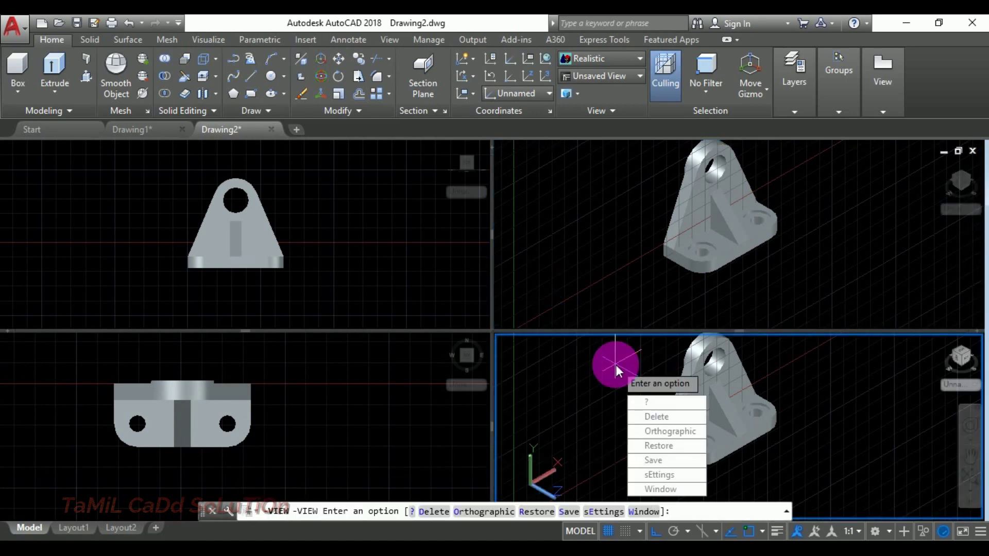
pyautogui.rightClick(616, 365)
pyautogui.press('Escape')
pyautogui.press('Escape')
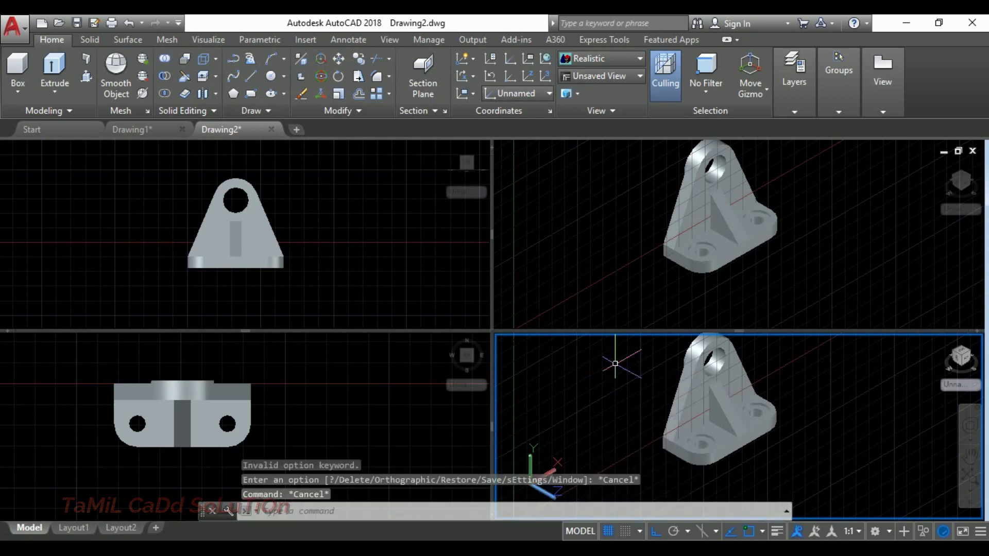
pyautogui.click(615, 364)
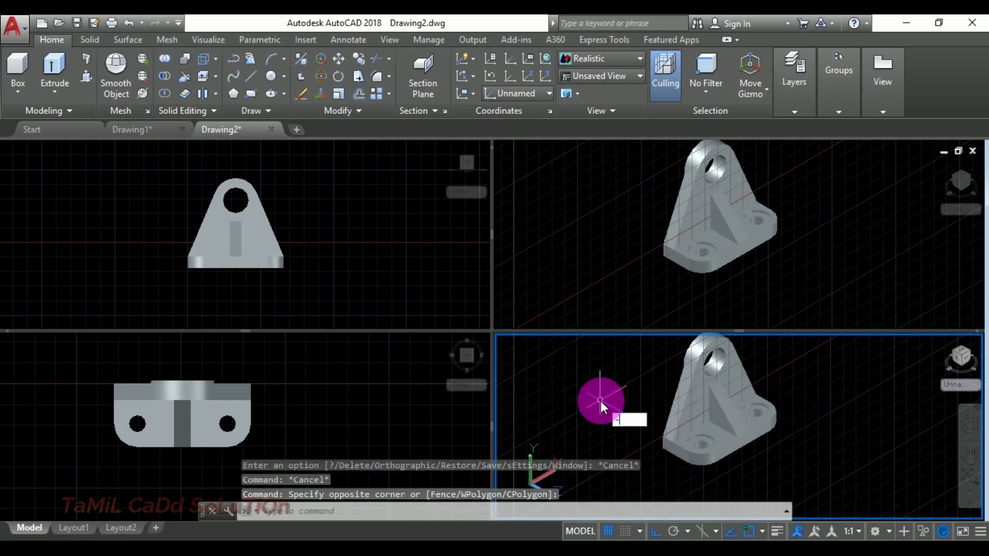
pyautogui.rightClick(600, 400)
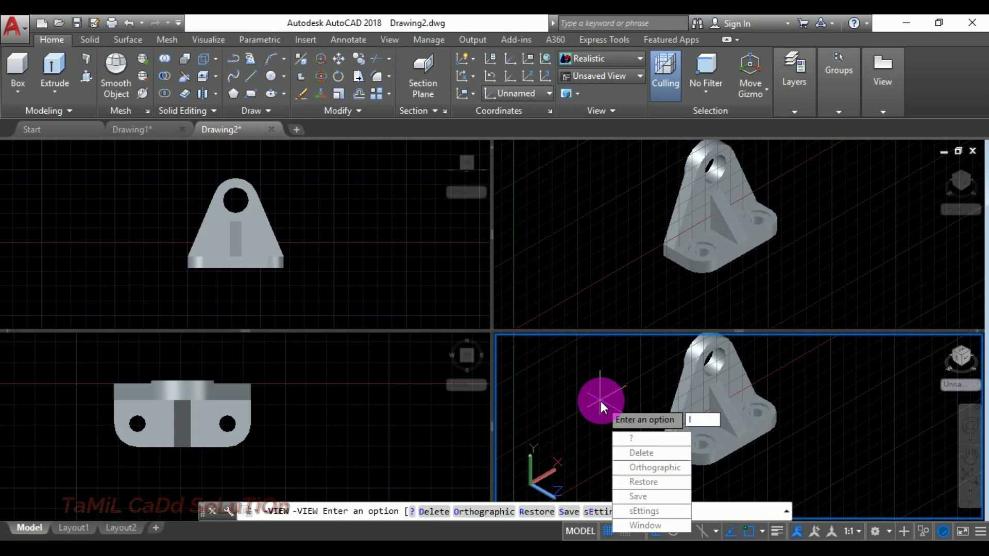
pyautogui.press('Return')
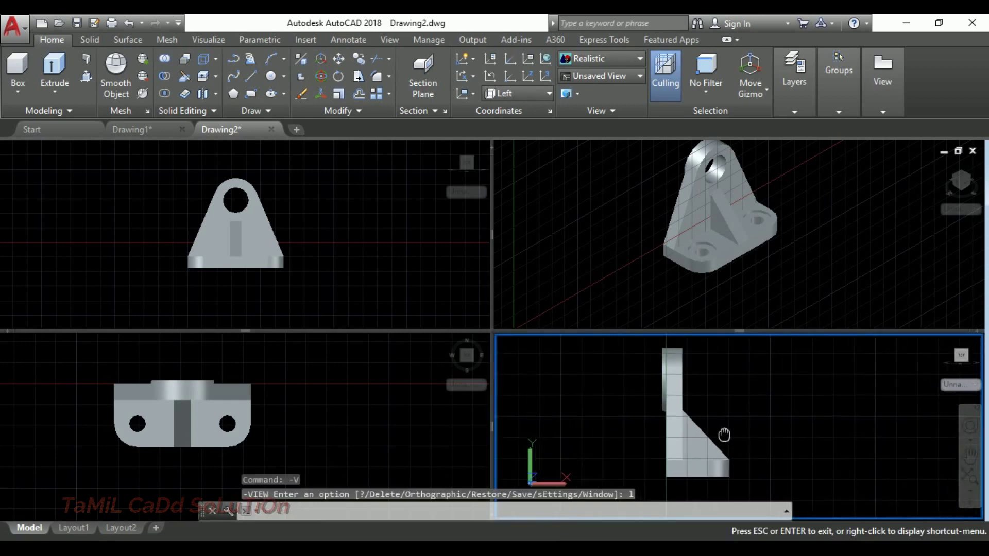
pyautogui.moveTo(724, 435); pyautogui.dragTo(711, 431)
pyautogui.press('Escape')
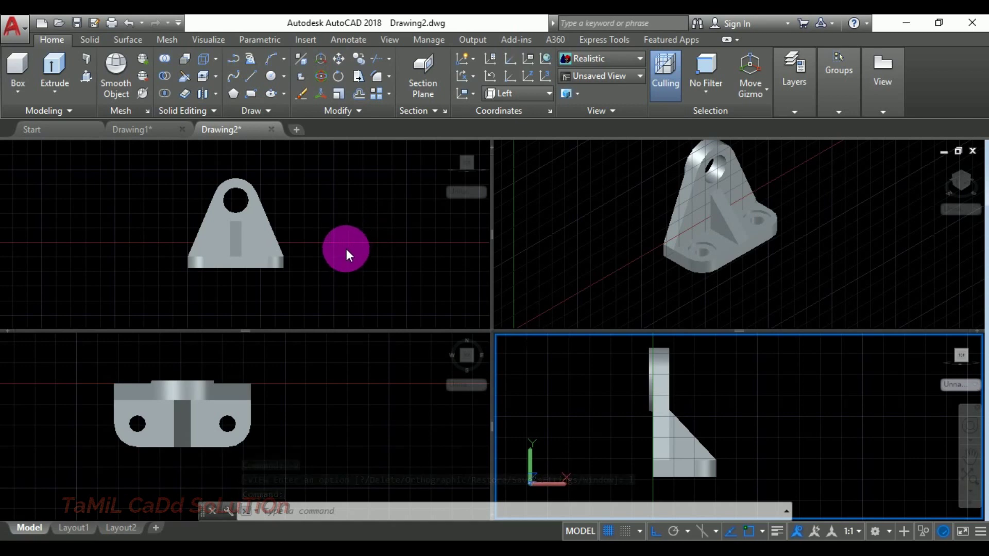
pyautogui.click(346, 250)
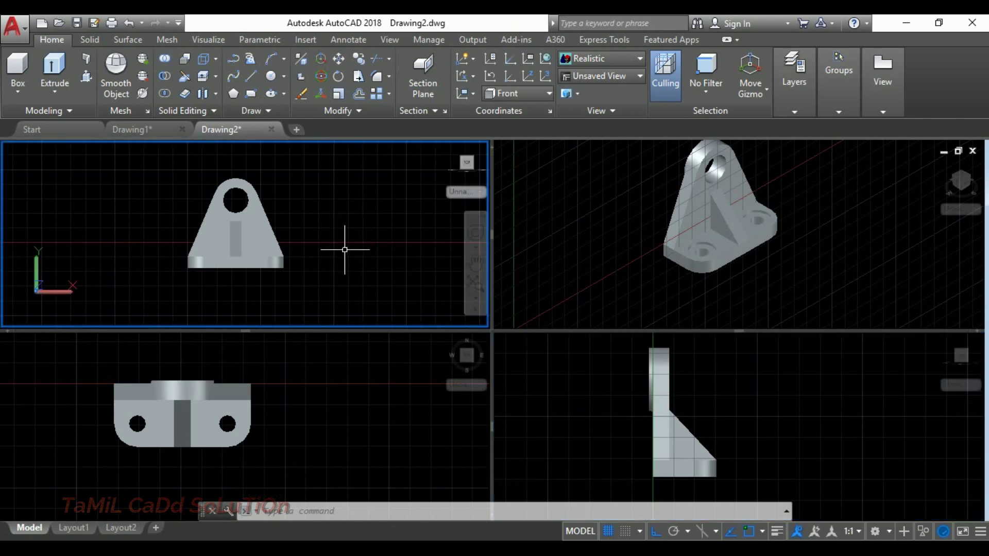
# Give the upper-left front viewport the Hidden visual style
pyautogui.write('V')
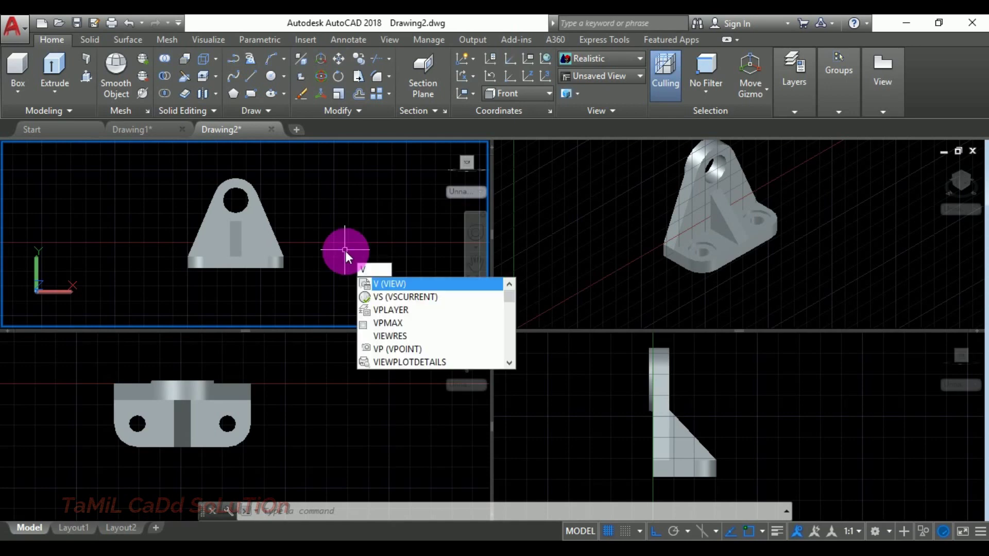
pyautogui.write('S')
pyautogui.press('Return')
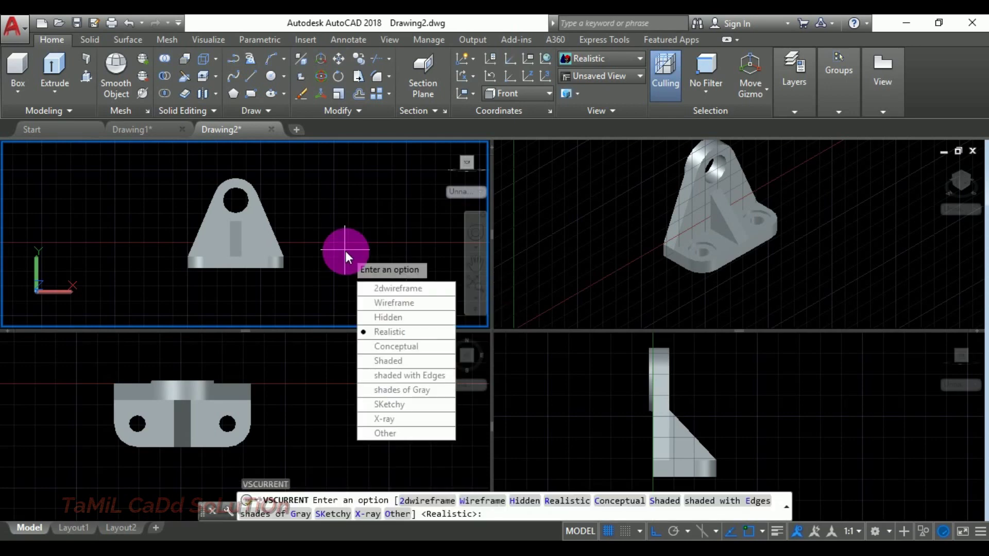
pyautogui.write('2')
pyautogui.press('Return')
pyautogui.click(354, 380)
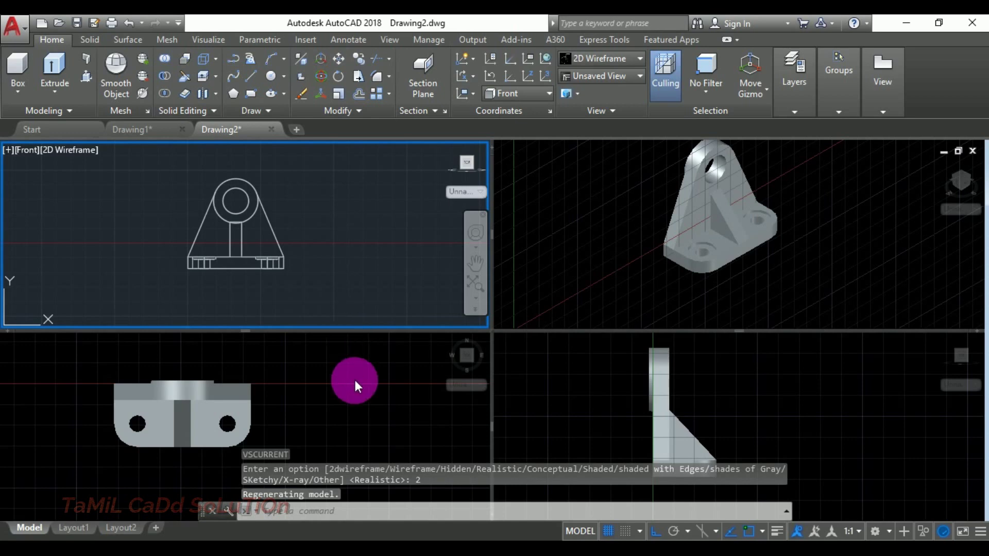
pyautogui.click(349, 250)
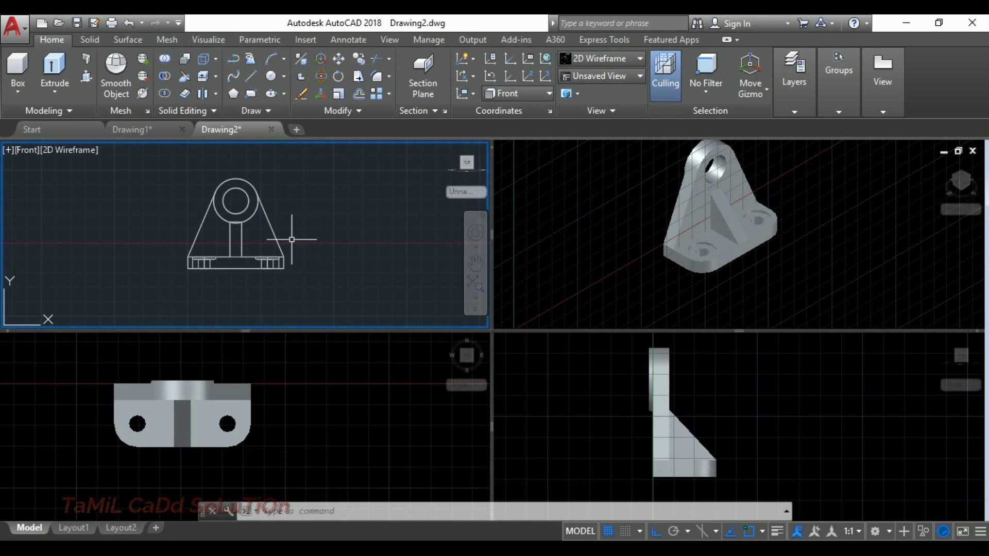
pyautogui.click(77, 149)
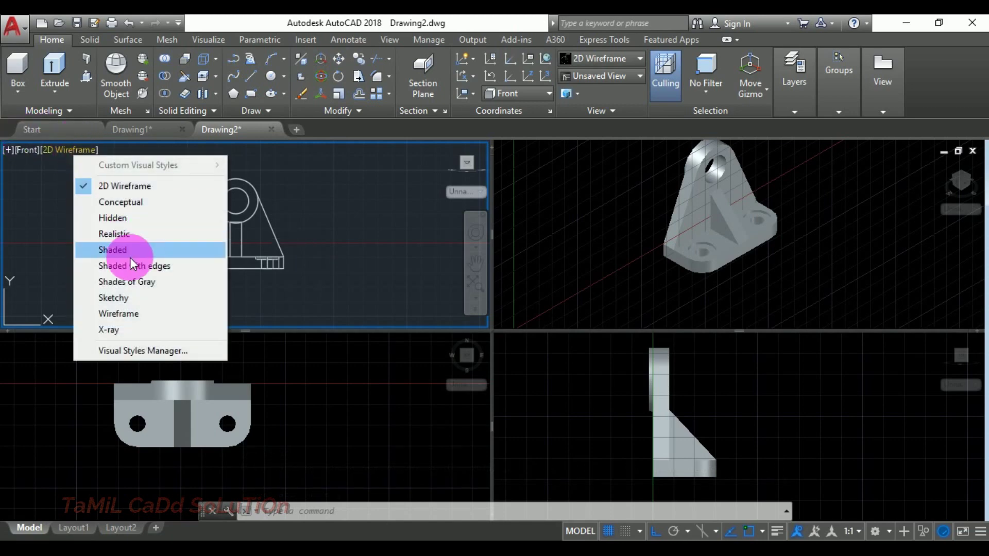
pyautogui.click(134, 225)
# Apply the Hidden visual style to the lower-left top view
pyautogui.click(342, 392)
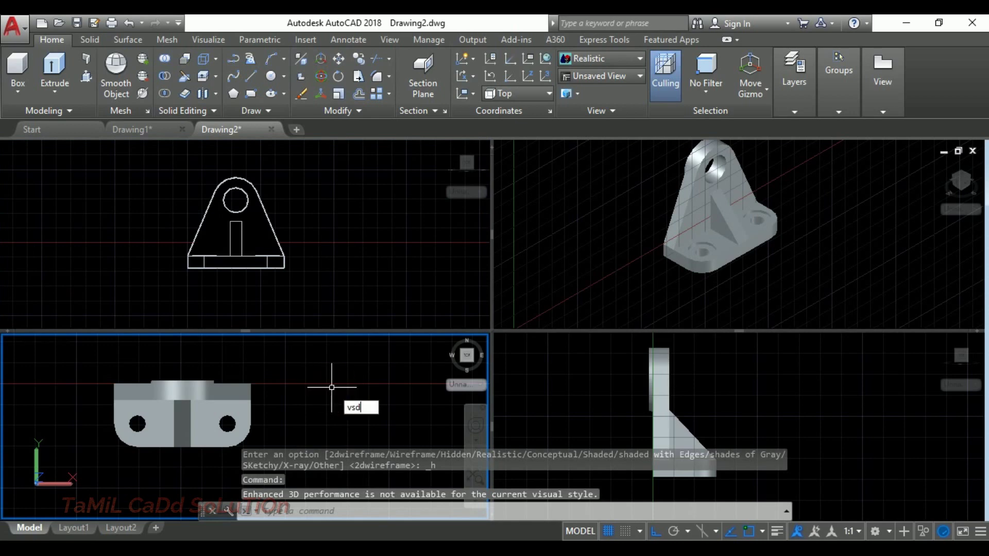
pyautogui.press('BackSpace')
pyautogui.press('BackSpace')
pyautogui.write('s')
pyautogui.press('Return')
pyautogui.click(332, 389)
pyautogui.press('Escape')
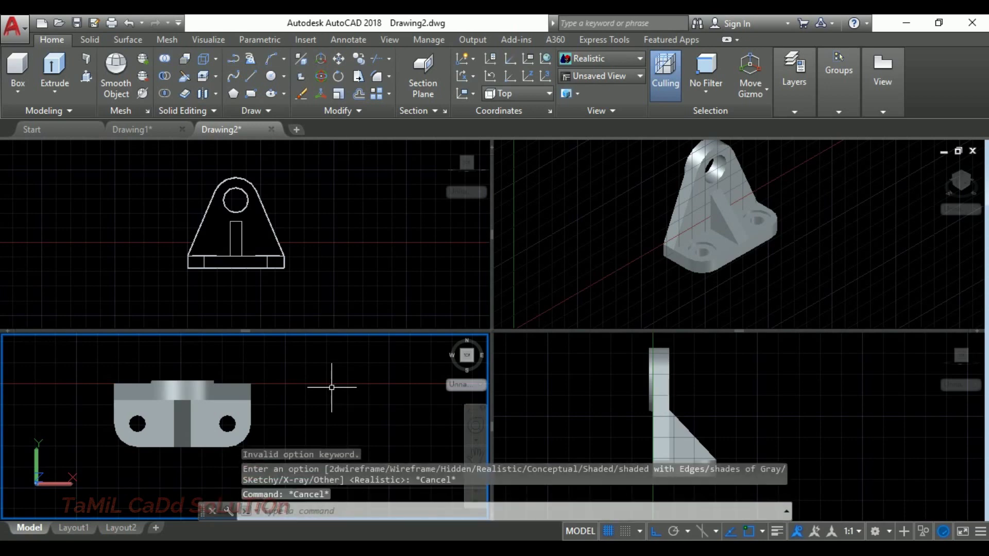
pyautogui.press('Return')
pyautogui.write('h')
pyautogui.press('Return')
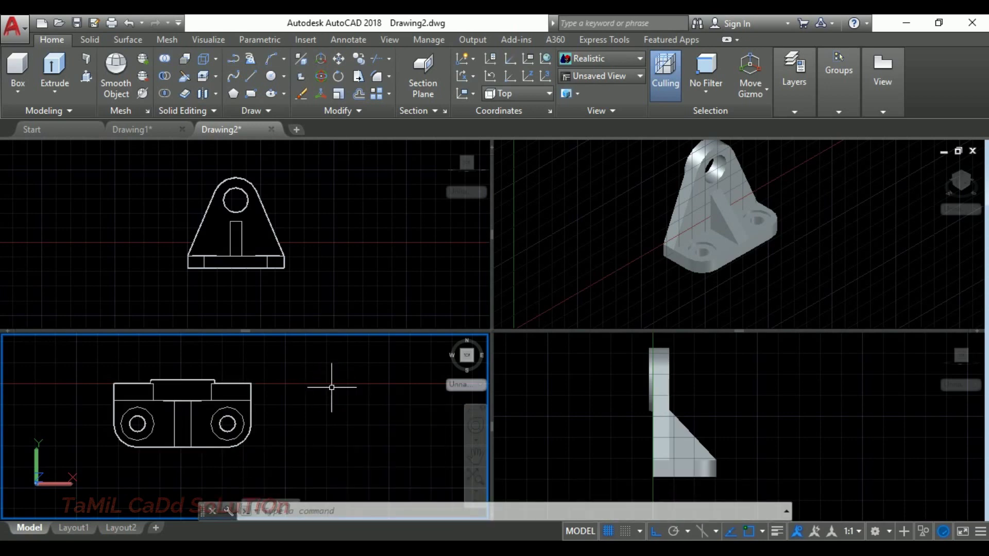
# Show the lower-right left view in Hidden style
pyautogui.click(744, 391)
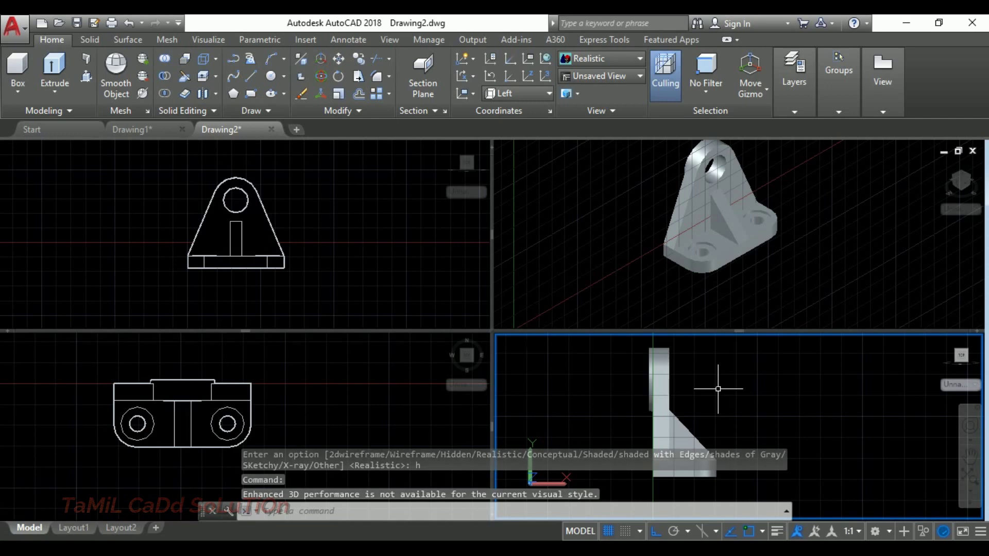
pyautogui.write('vs')
pyautogui.press('Return')
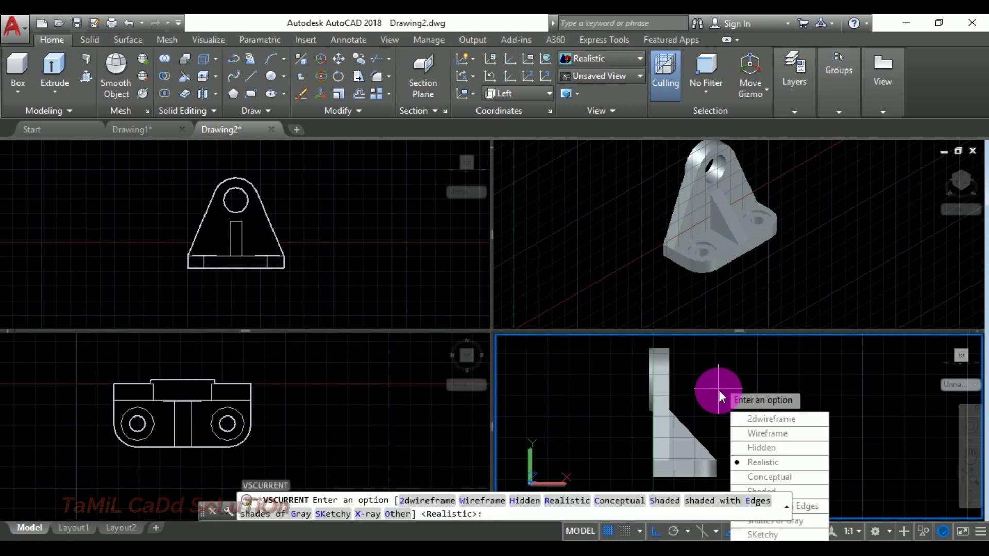
pyautogui.write('h')
pyautogui.press('Return')
# Switch the upper-right isometric viewport to Hidden style
pyautogui.click(812, 275)
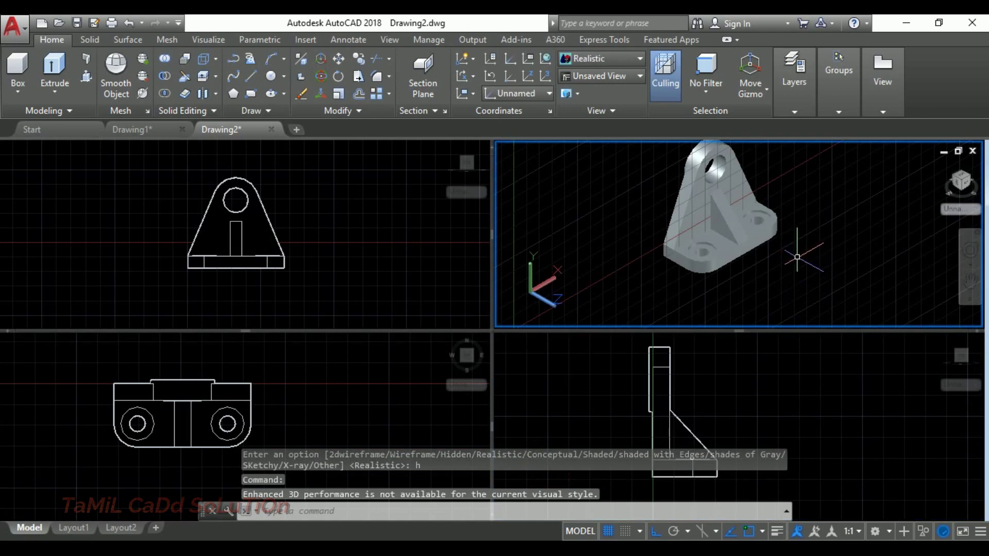
pyautogui.keyDown('shift'); pyautogui.moveTo(788, 238); pyautogui.dragTo(782, 258, button='middle'); pyautogui.keyUp('shift')
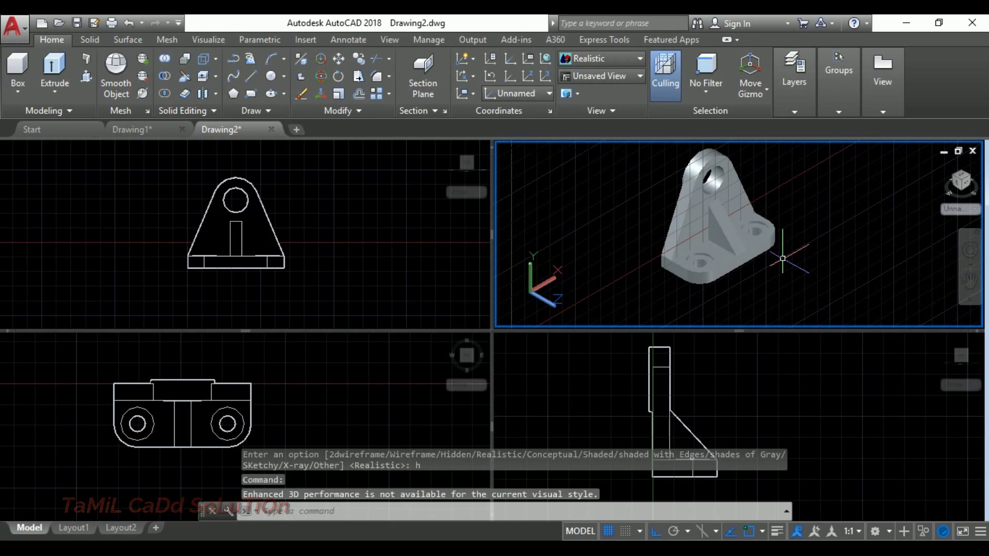
pyautogui.write('vs')
pyautogui.press('Return')
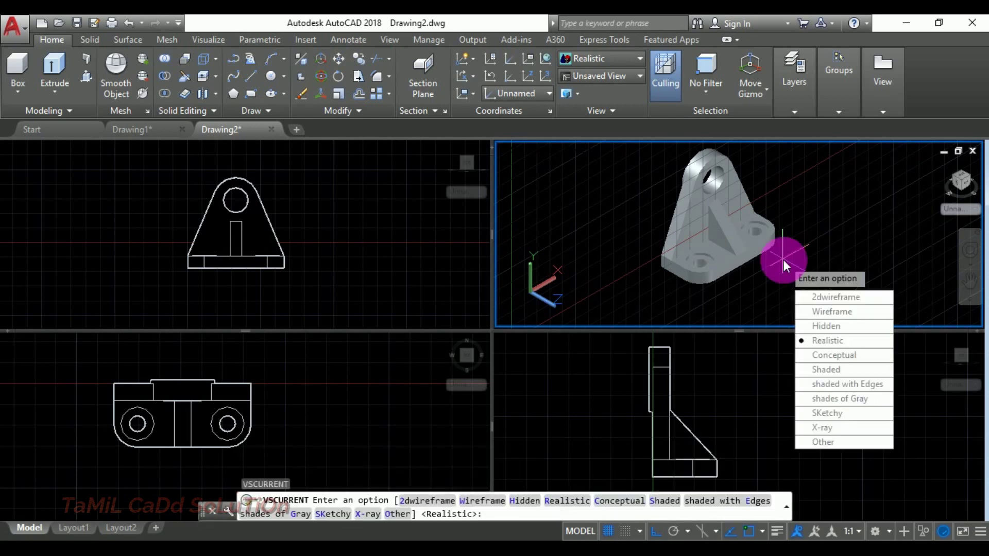
pyautogui.write('h')
pyautogui.press('Return')
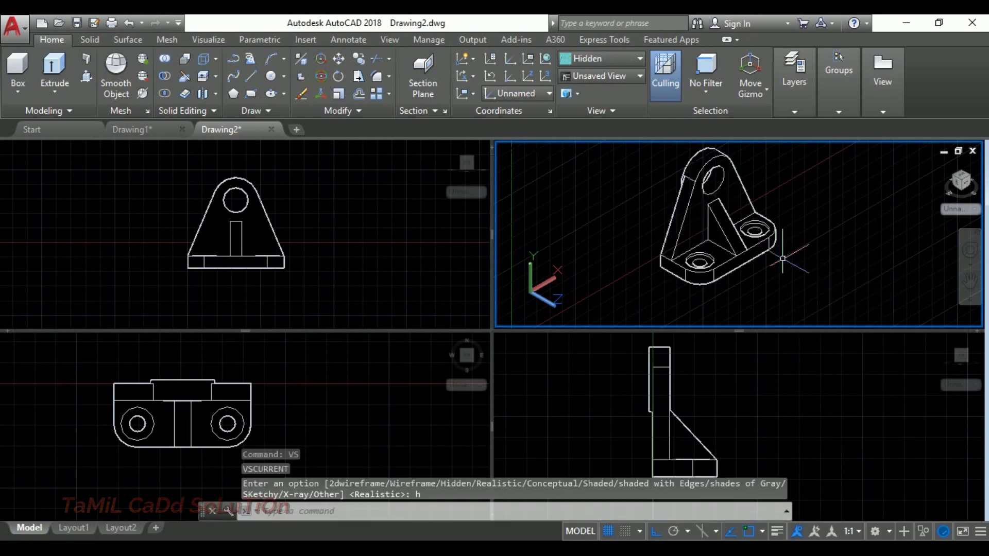